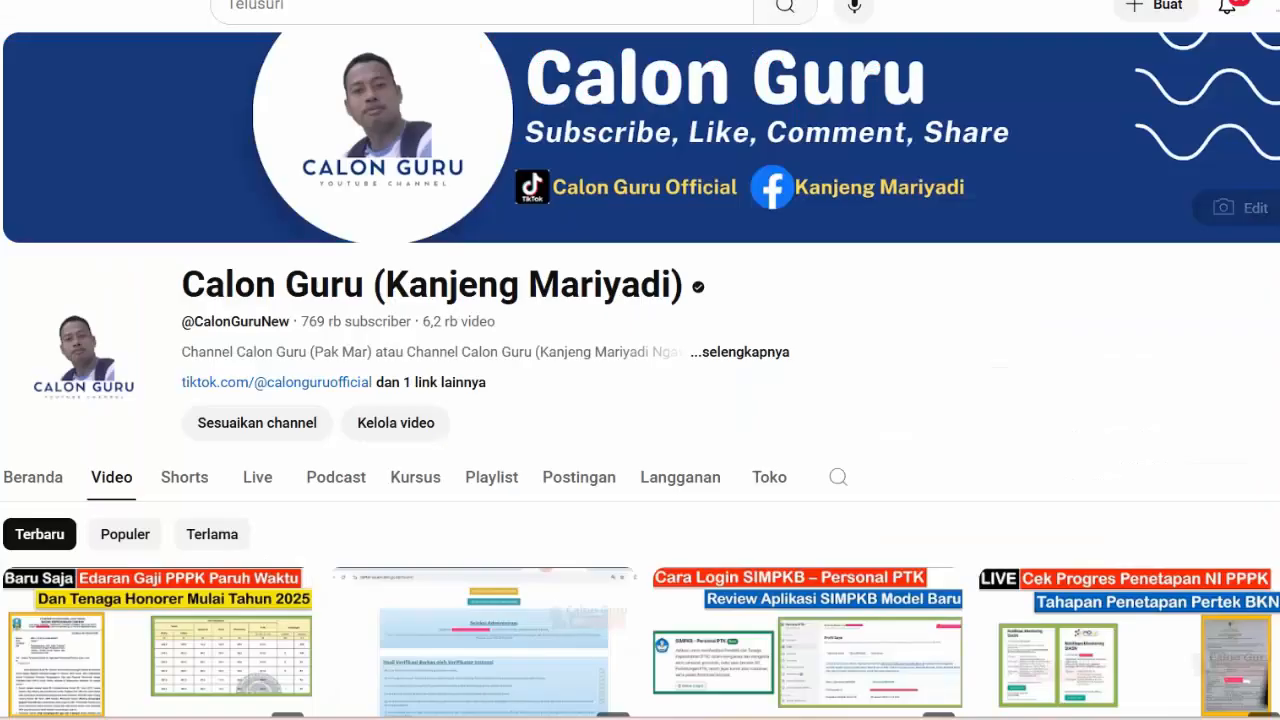
scroll(640, 376, "down", 3)
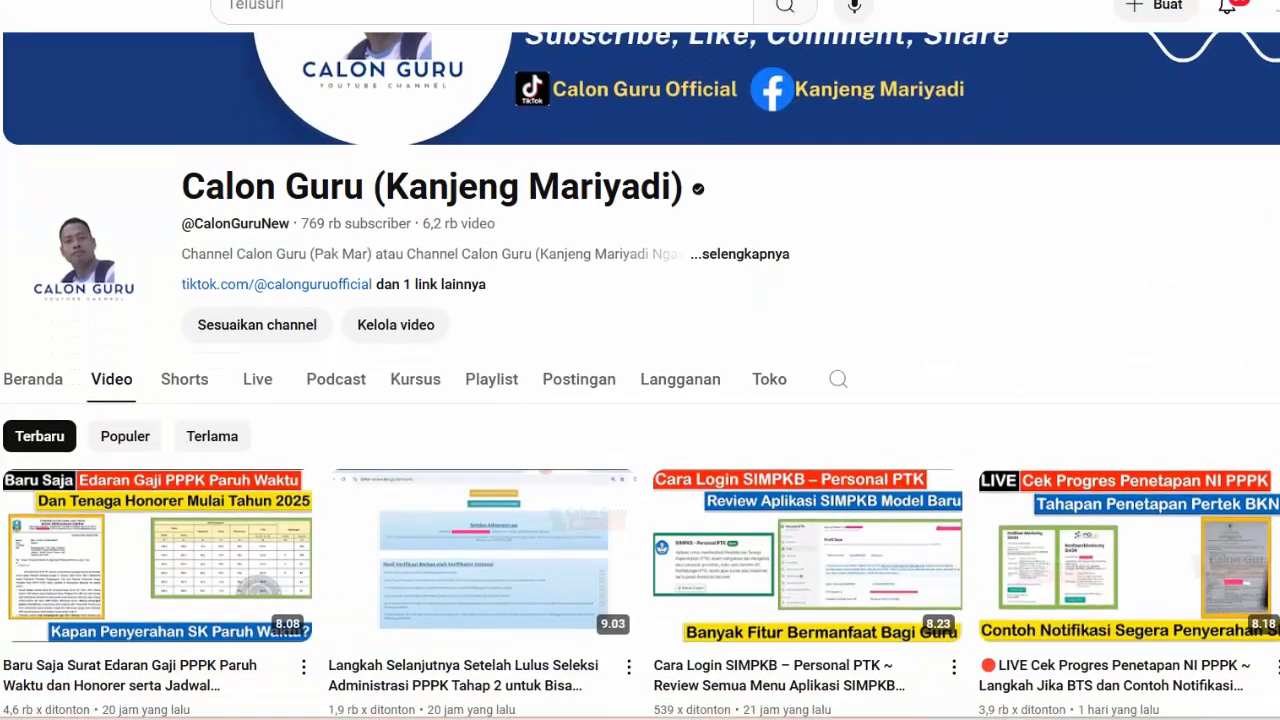
scroll(640, 376, "up", 3)
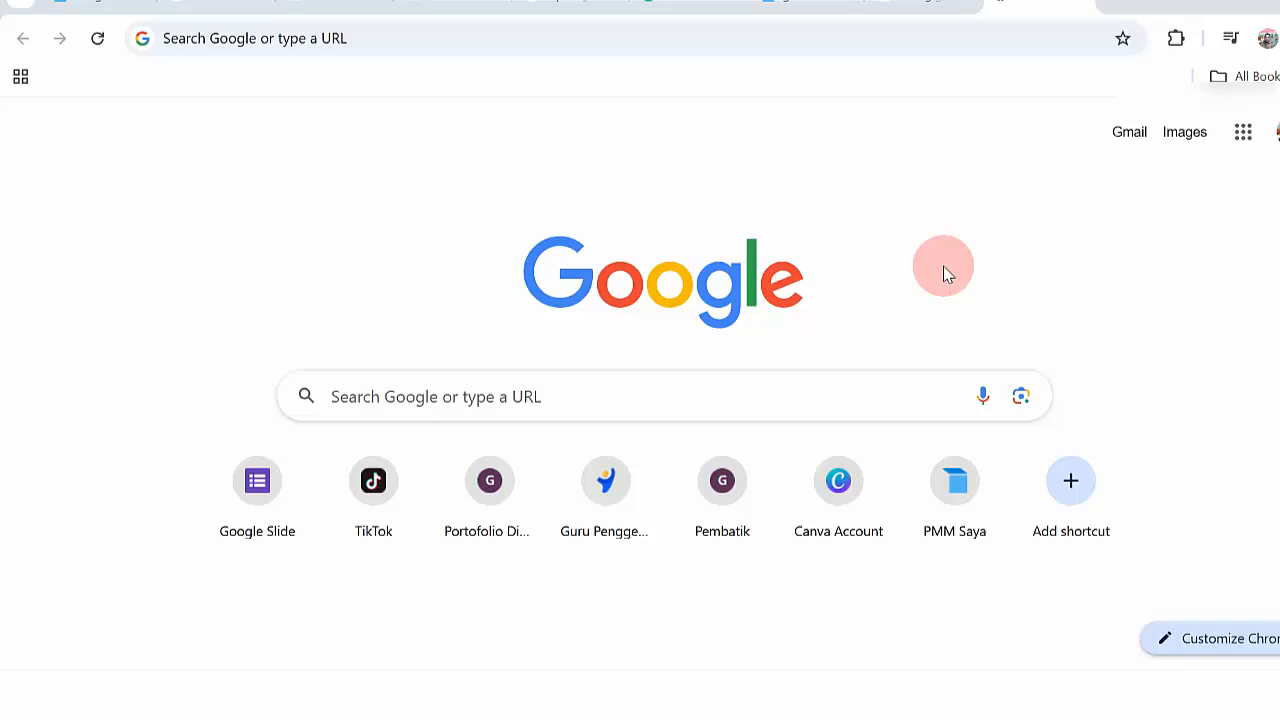
Open the website guru.kemdikbud.go.id in the empty browser tab
left_click(945, 268)
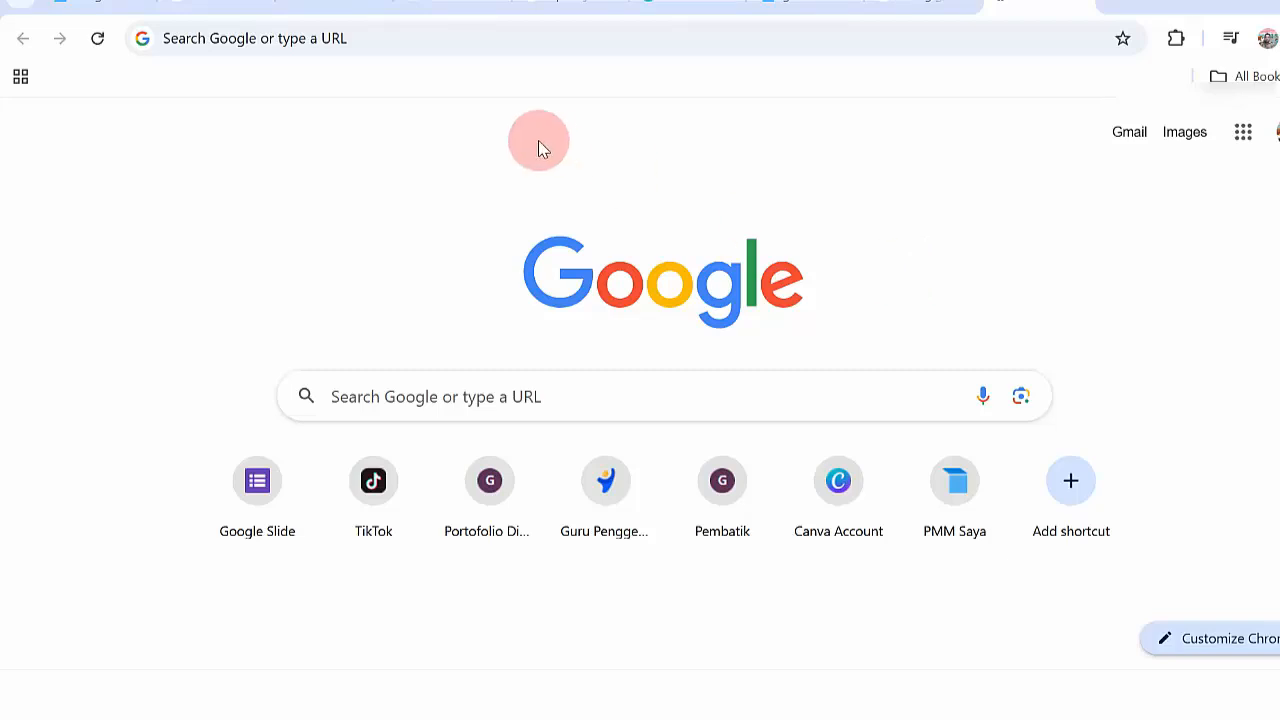
left_click(311, 37)
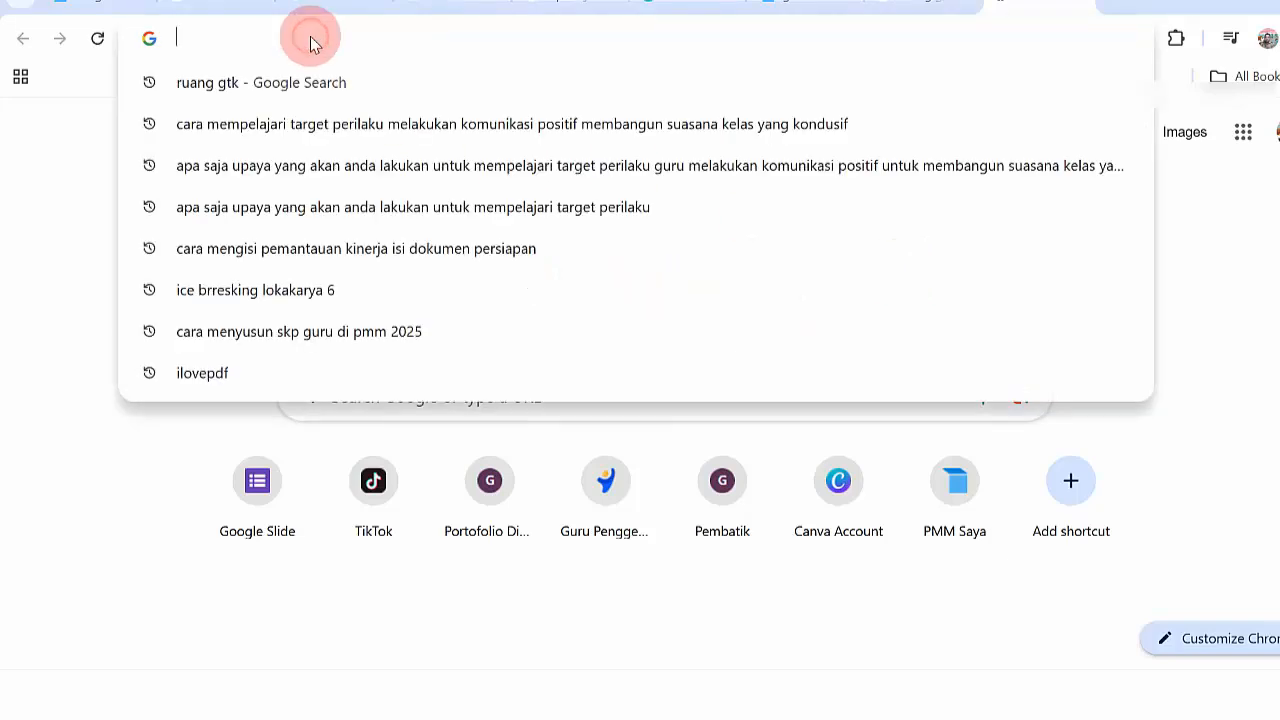
type("gu")
left_click(384, 37)
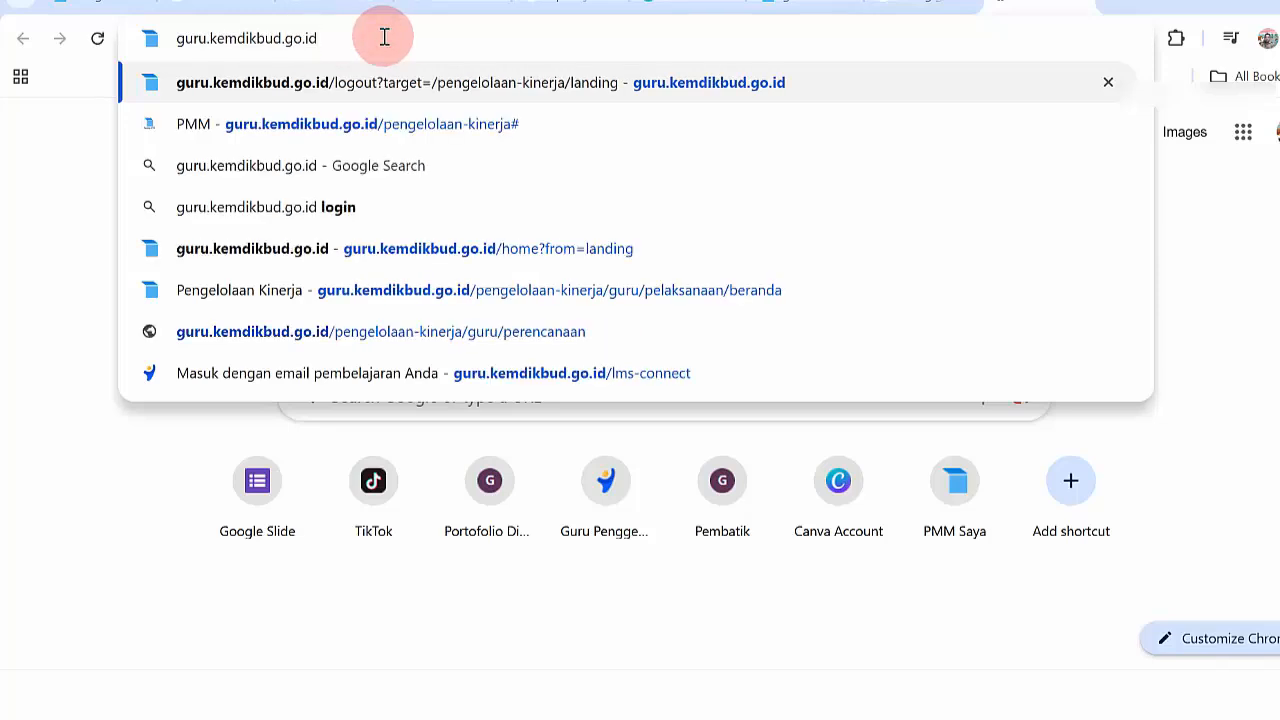
key("Return")
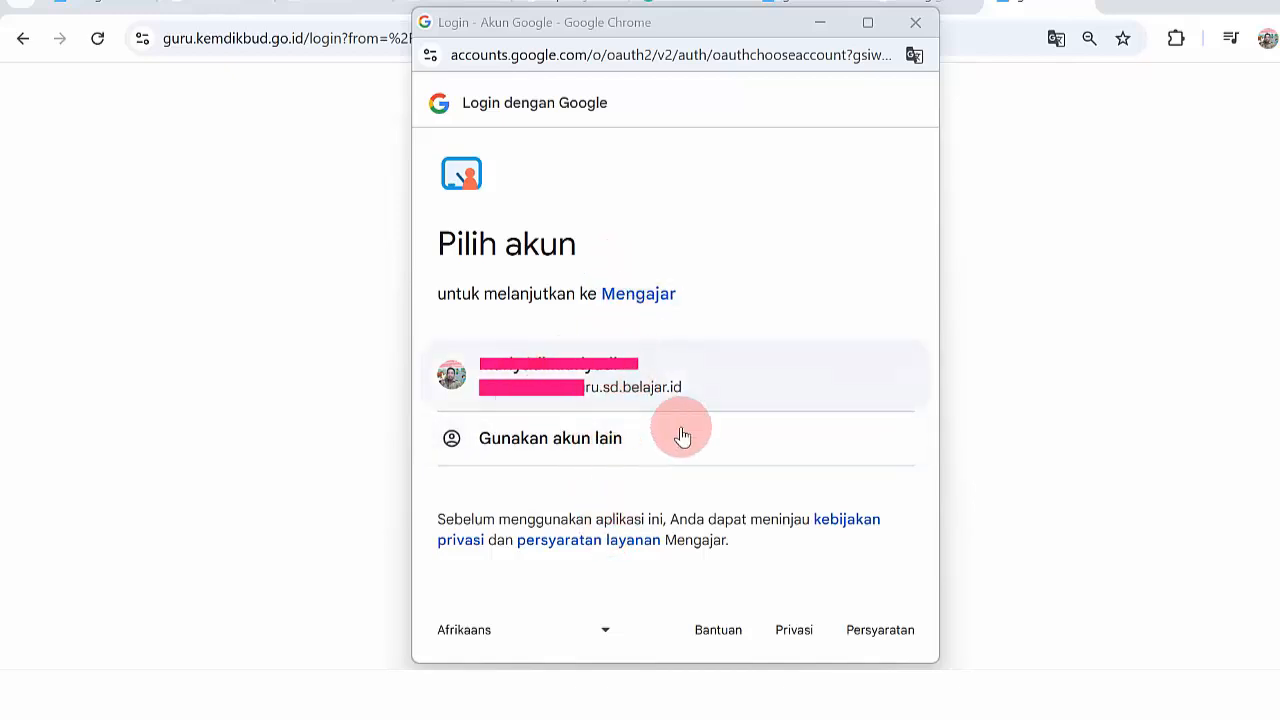
Sign in with the listed belajar.id Google account and open Pengelolaan Kinerja under Karir dan Kinerja
left_click(640, 385)
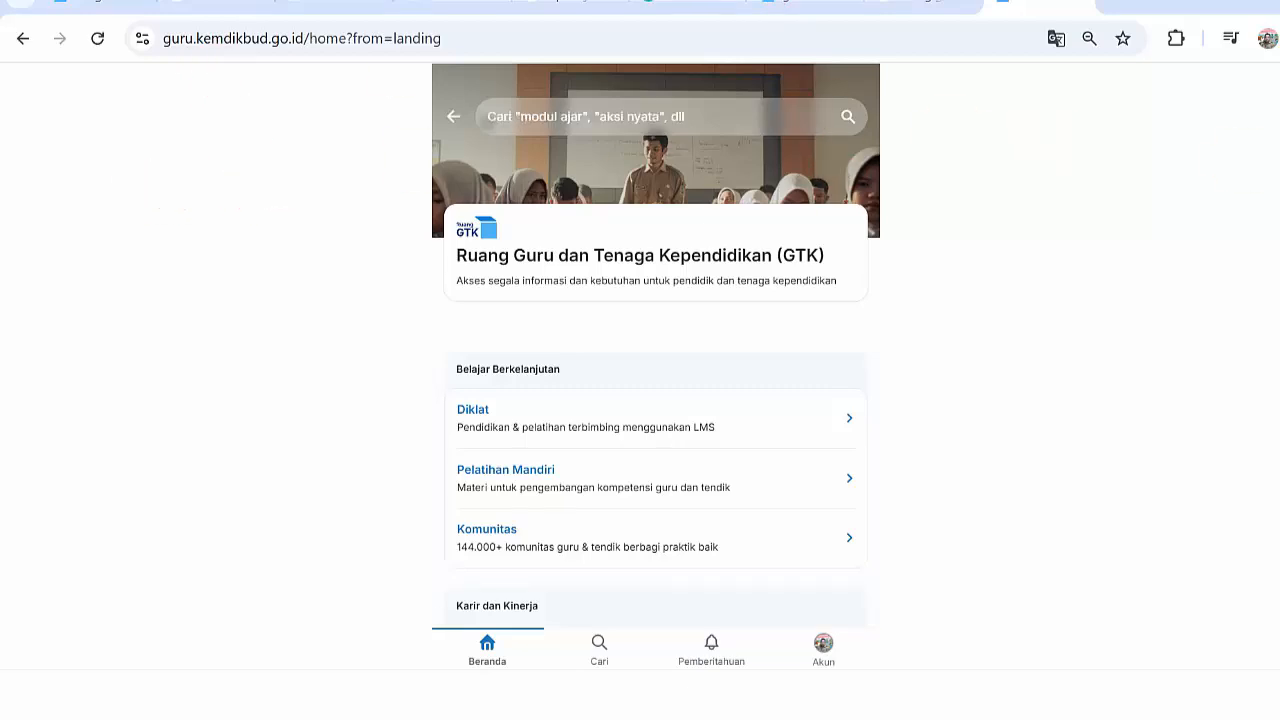
scroll(1106, 289, "down", 4)
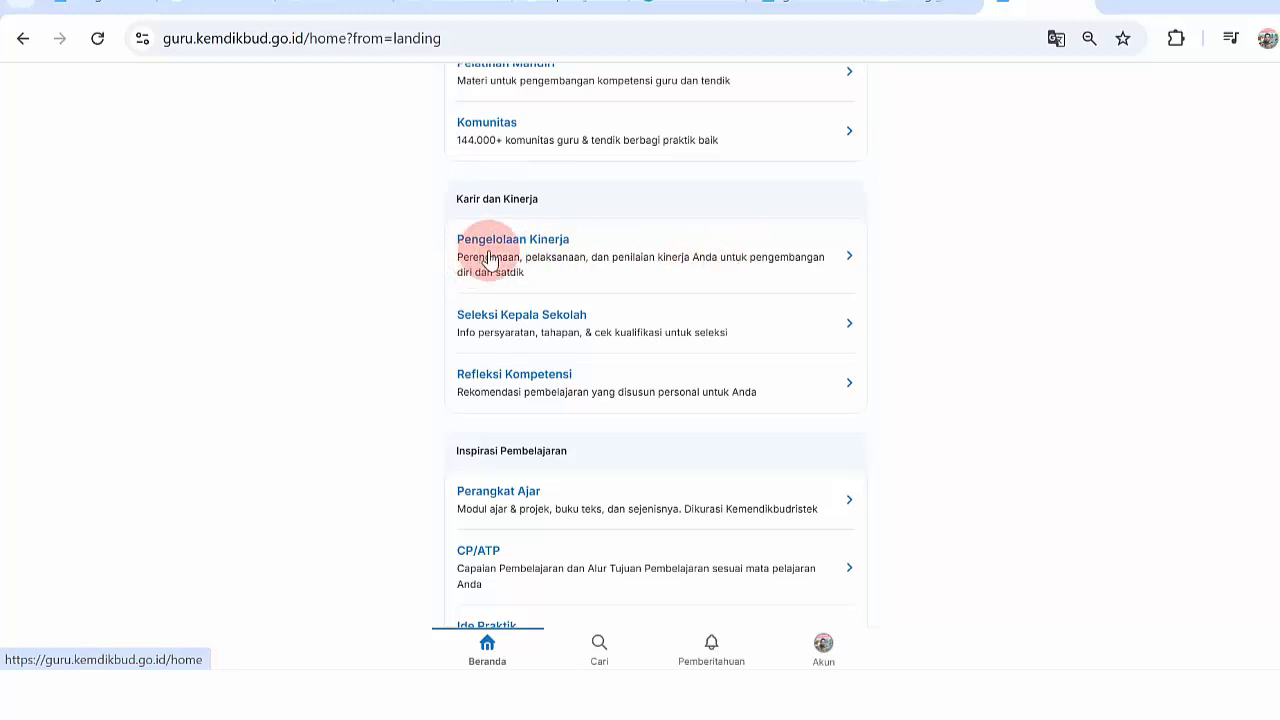
left_click(815, 258)
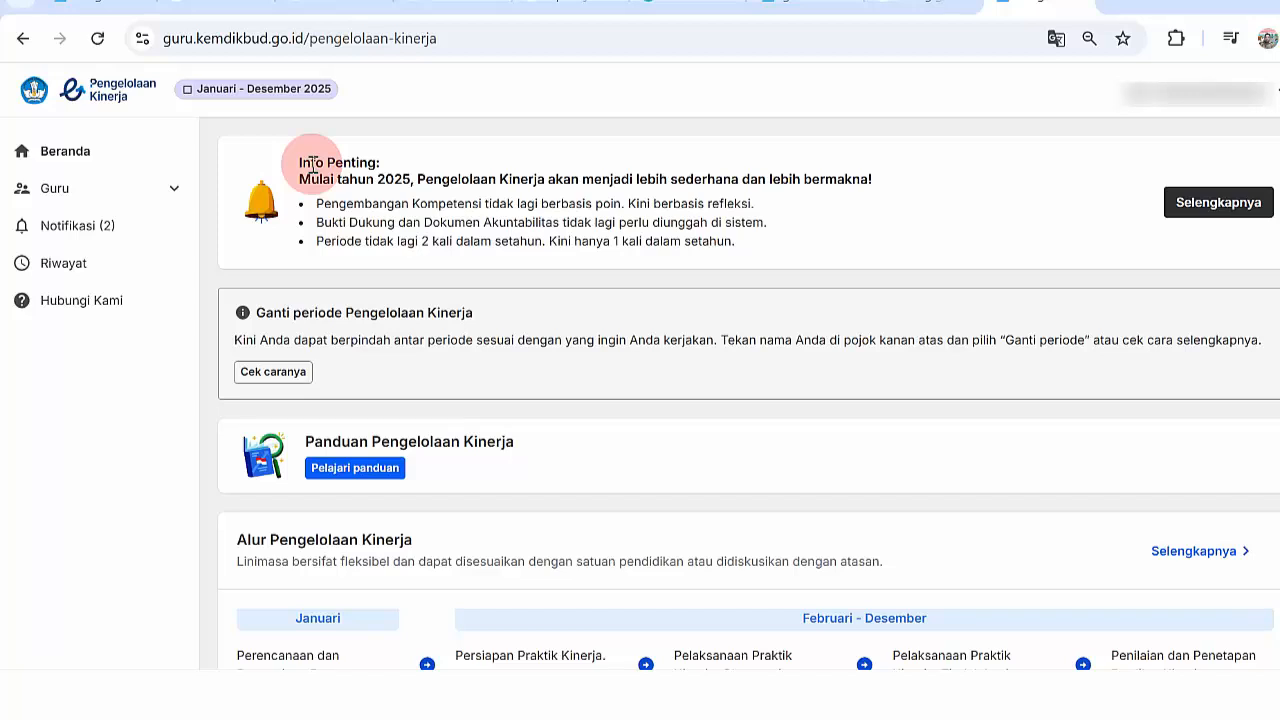
Read the Info Penting notice on the 2025 Pengelolaan Kinerja changes and the period label, dismissing the Lenovo Vantage notification
left_click_drag(310, 163, 514, 240)
left_click(514, 238)
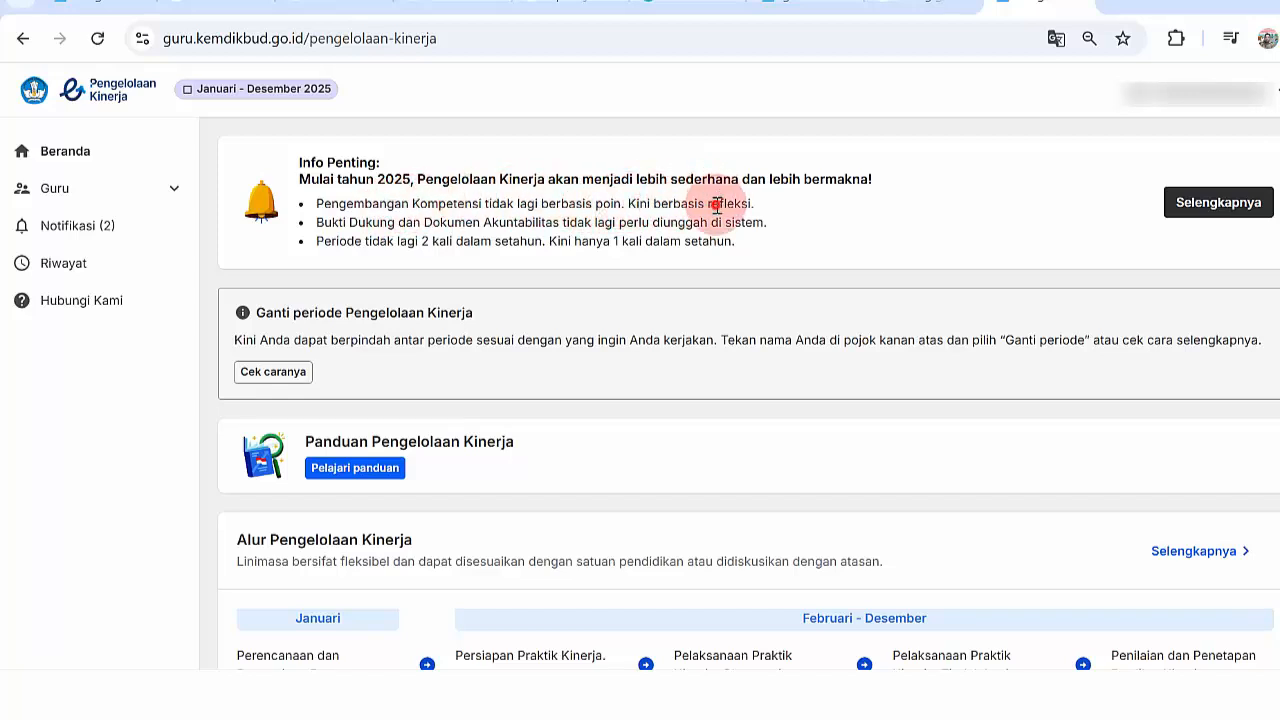
left_click_drag(710, 203, 727, 203)
left_click_drag(404, 222, 658, 222)
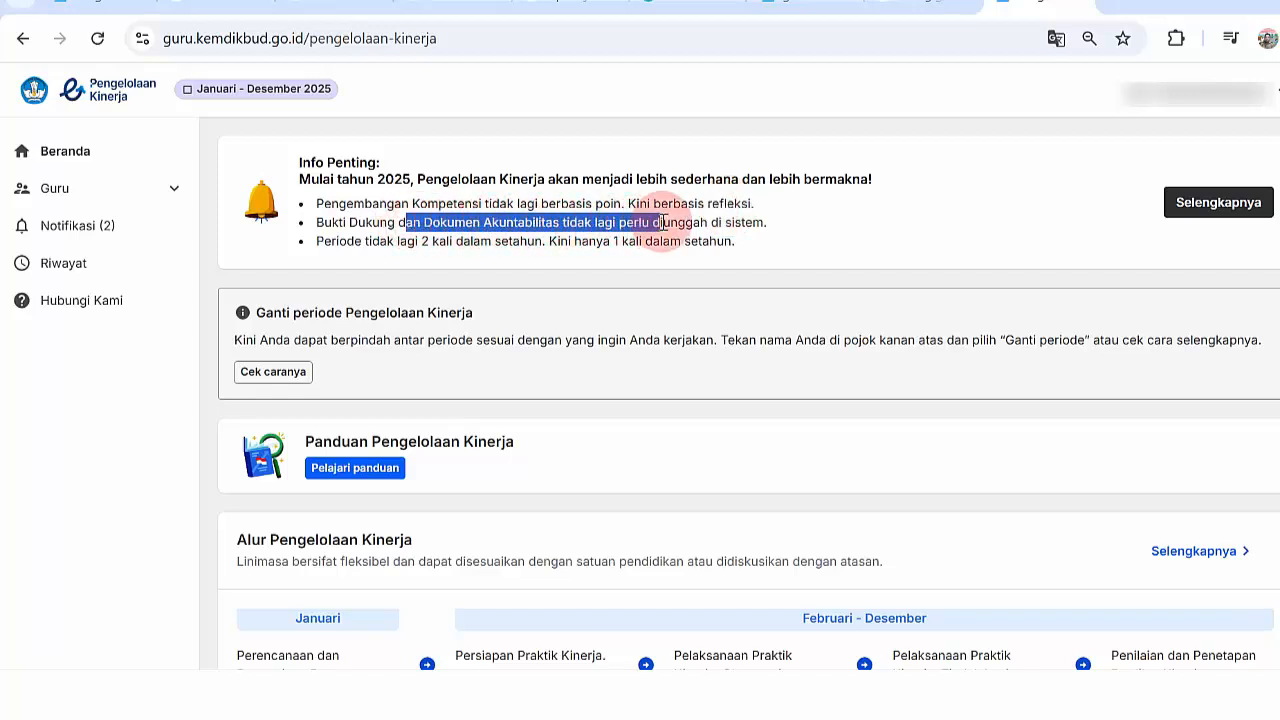
left_click(655, 220)
left_click_drag(352, 241, 694, 241)
left_click(523, 238)
left_click(694, 241)
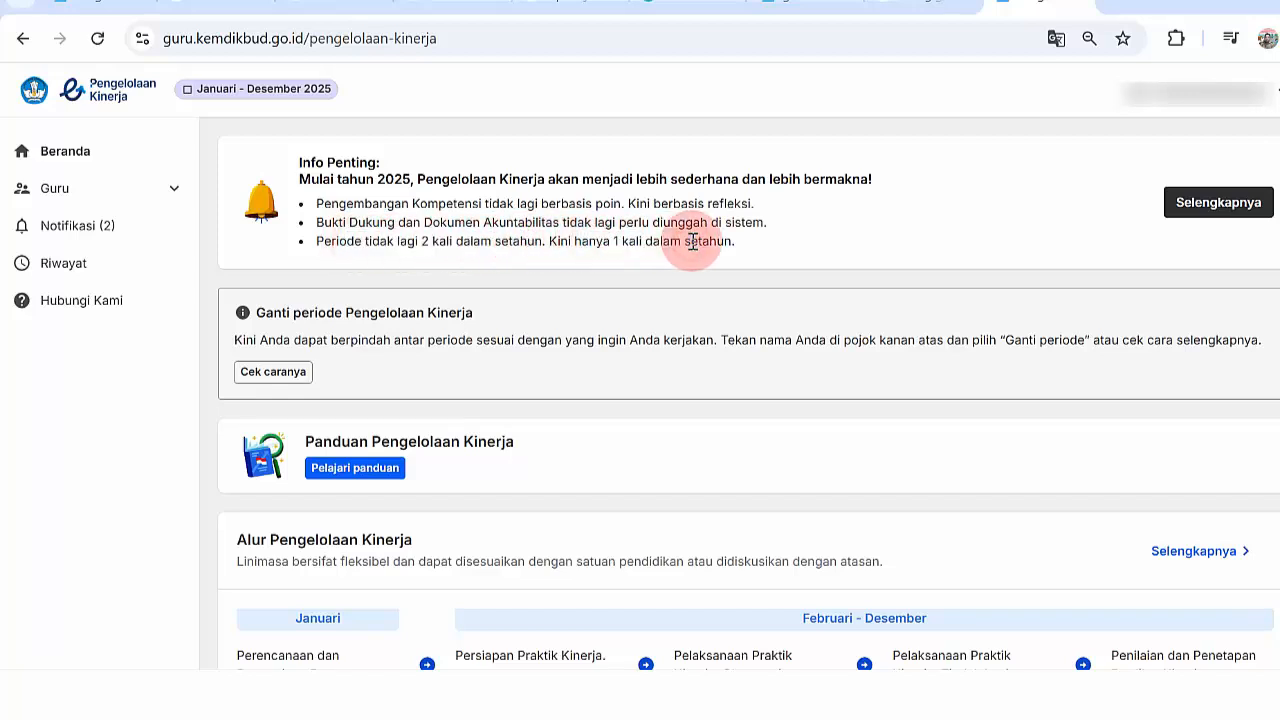
left_click(185, 87)
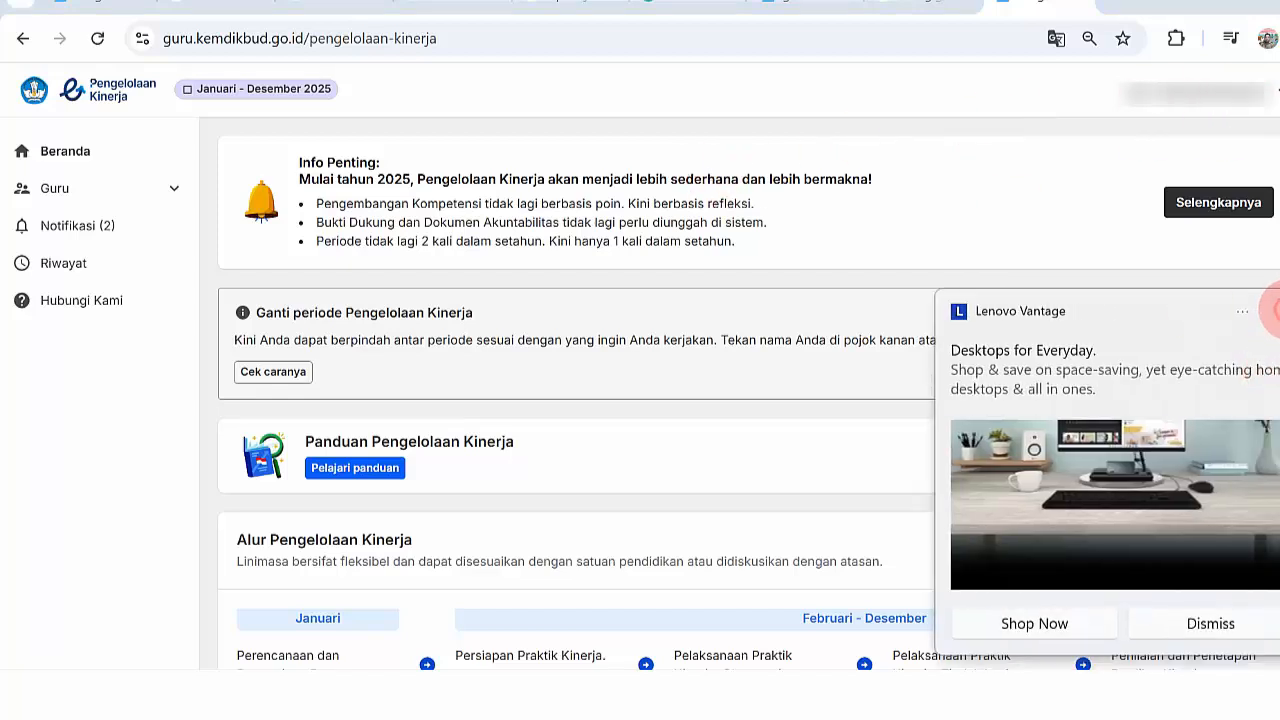
left_click(1270, 311)
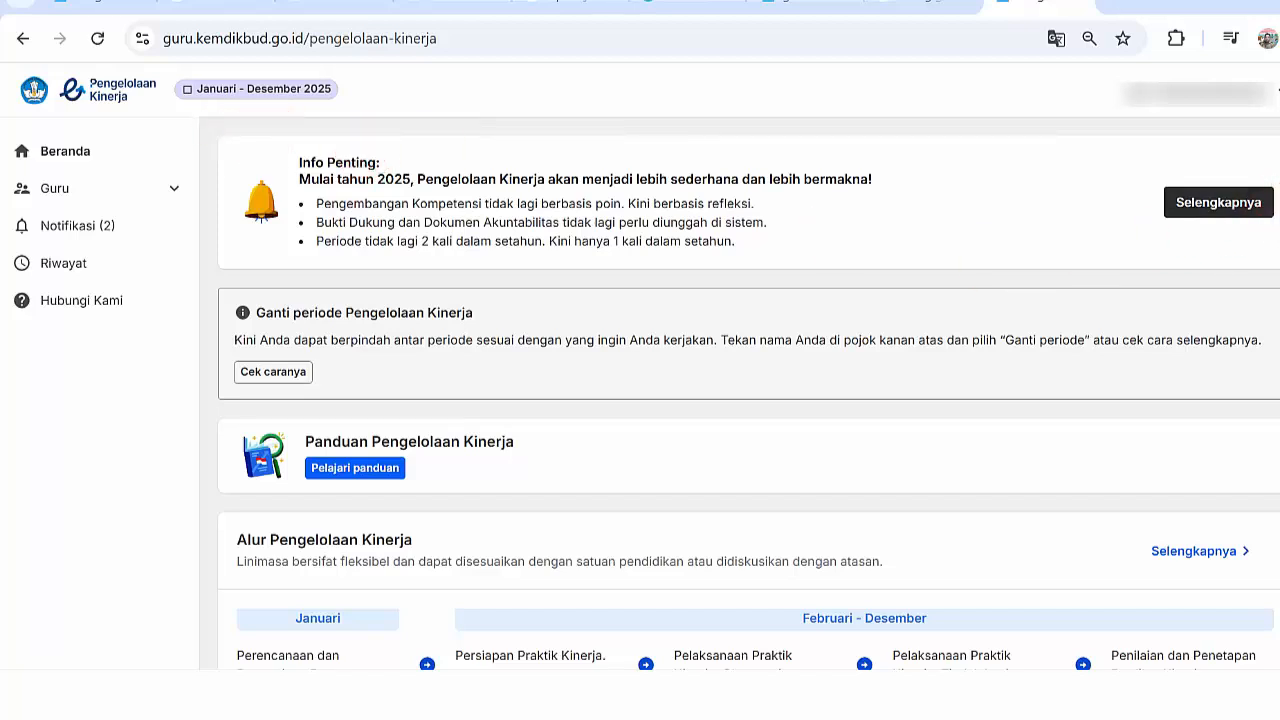
Examine the stages of the Alur Pengelolaan Kinerja timeline, from Persiapan Praktik Kinerja to Penilaian dan Penetapan Predikat Kinerja
scroll(1185, 371, "down", 1)
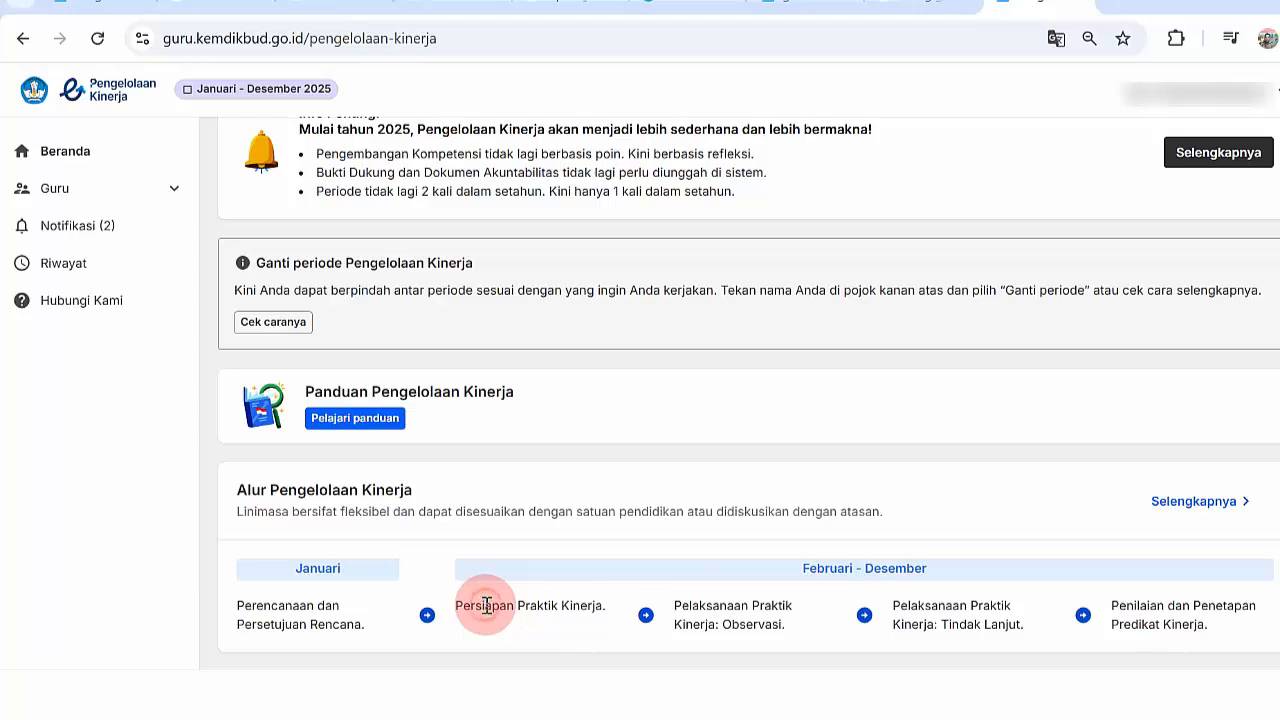
left_click_drag(487, 606, 554, 611)
left_click(555, 612)
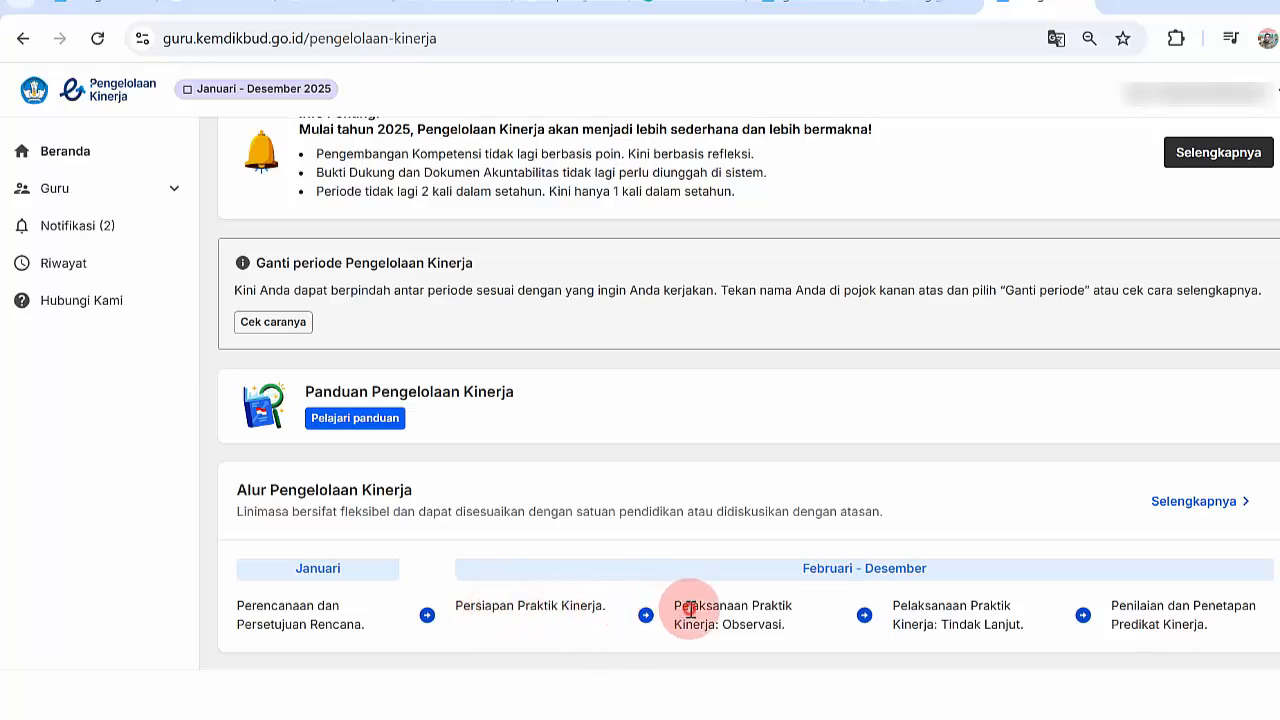
left_click_drag(687, 607, 730, 625)
left_click(754, 623)
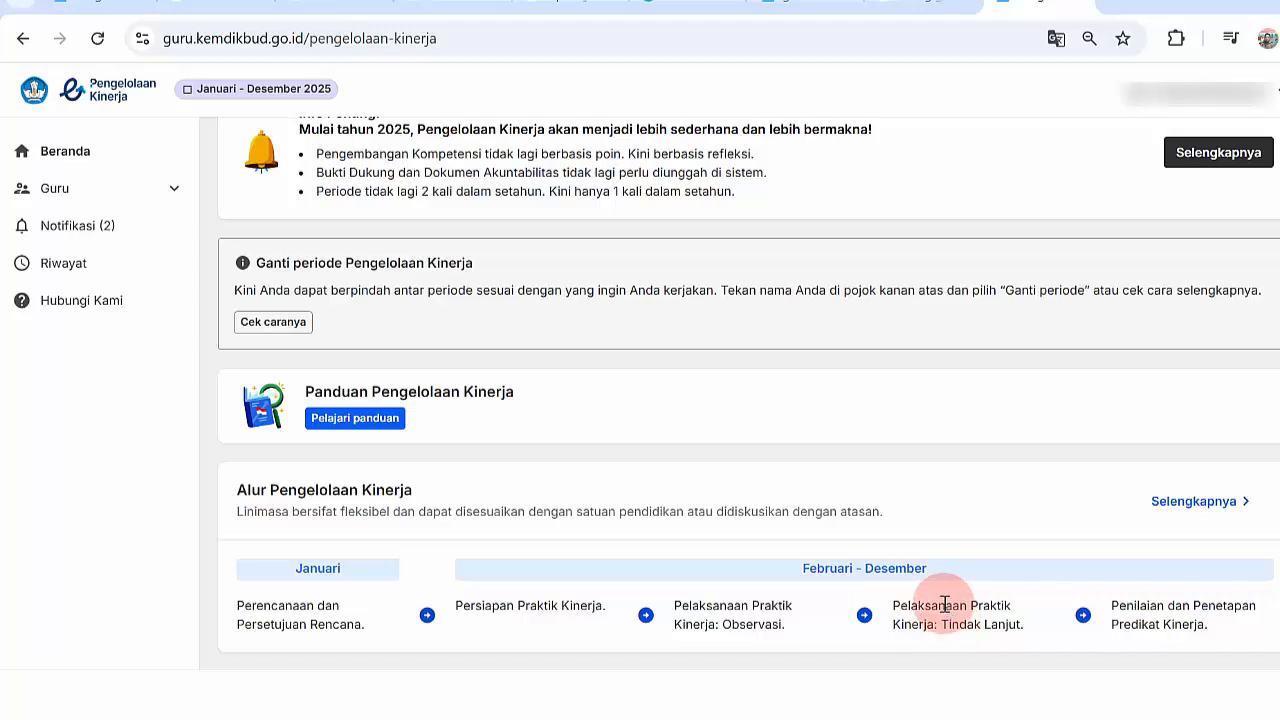
left_click_drag(950, 625, 983, 627)
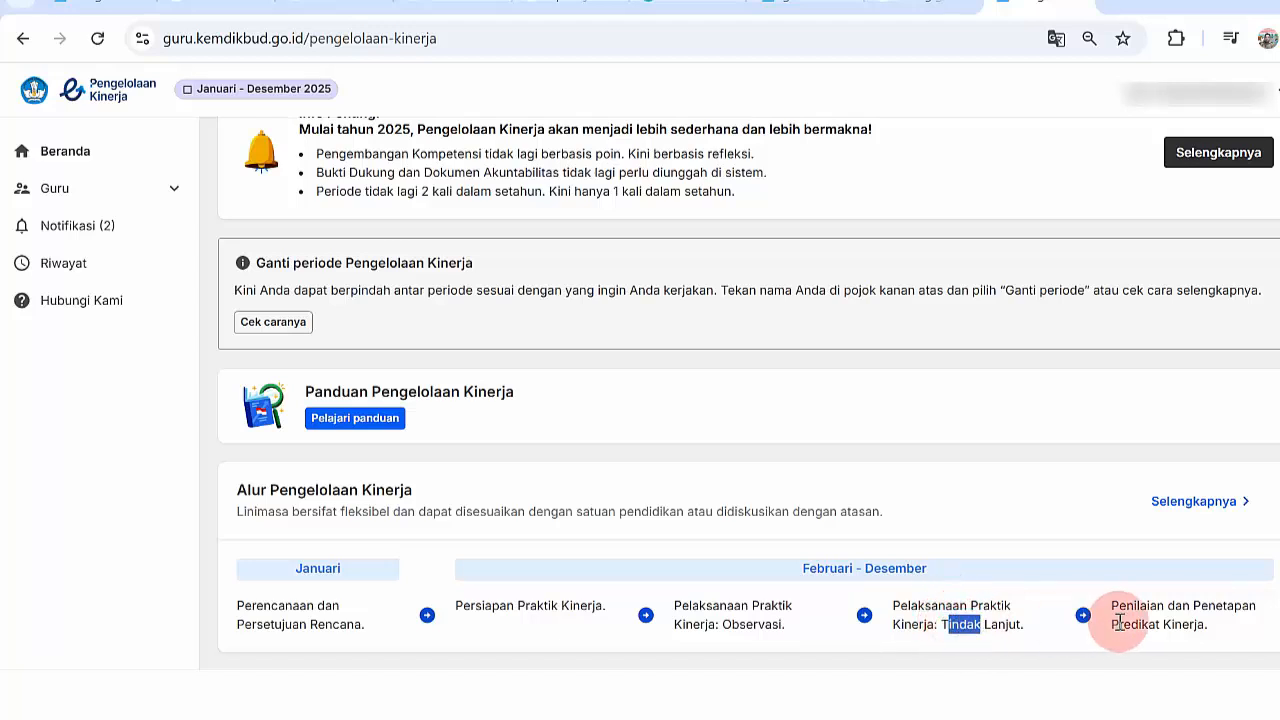
left_click(1140, 622)
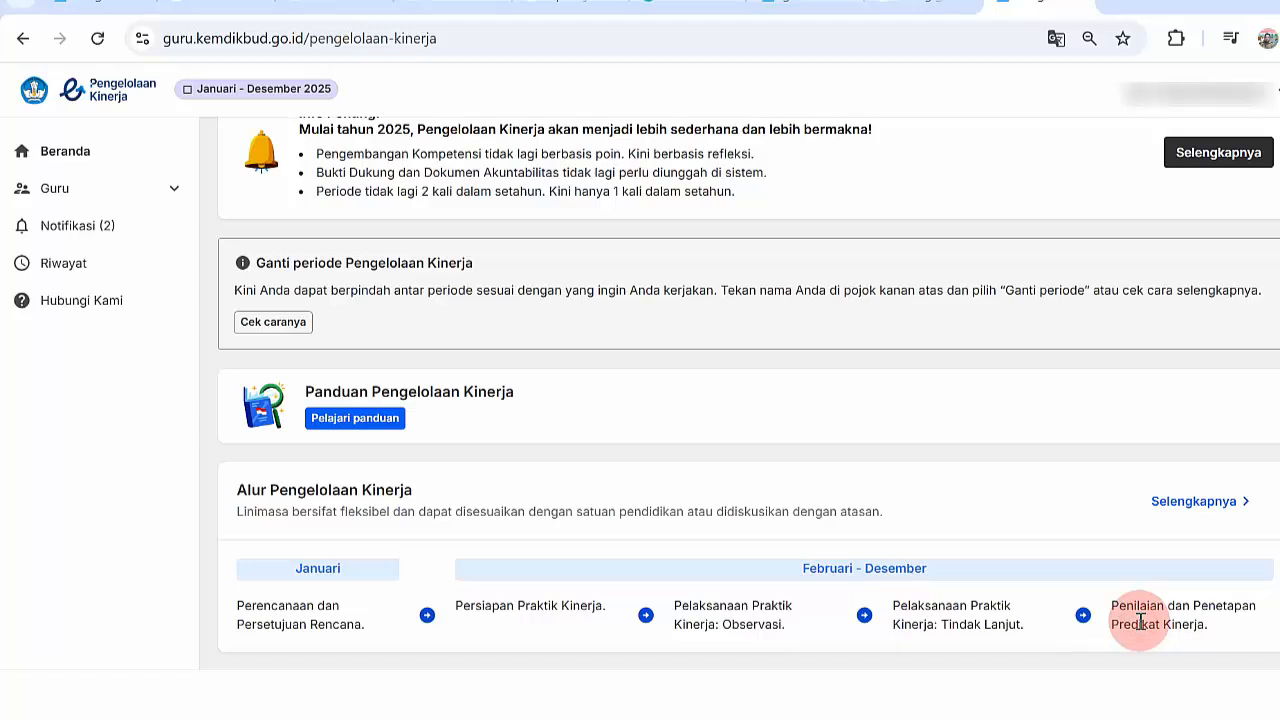
left_click_drag(1139, 624, 1180, 624)
left_click(1178, 624)
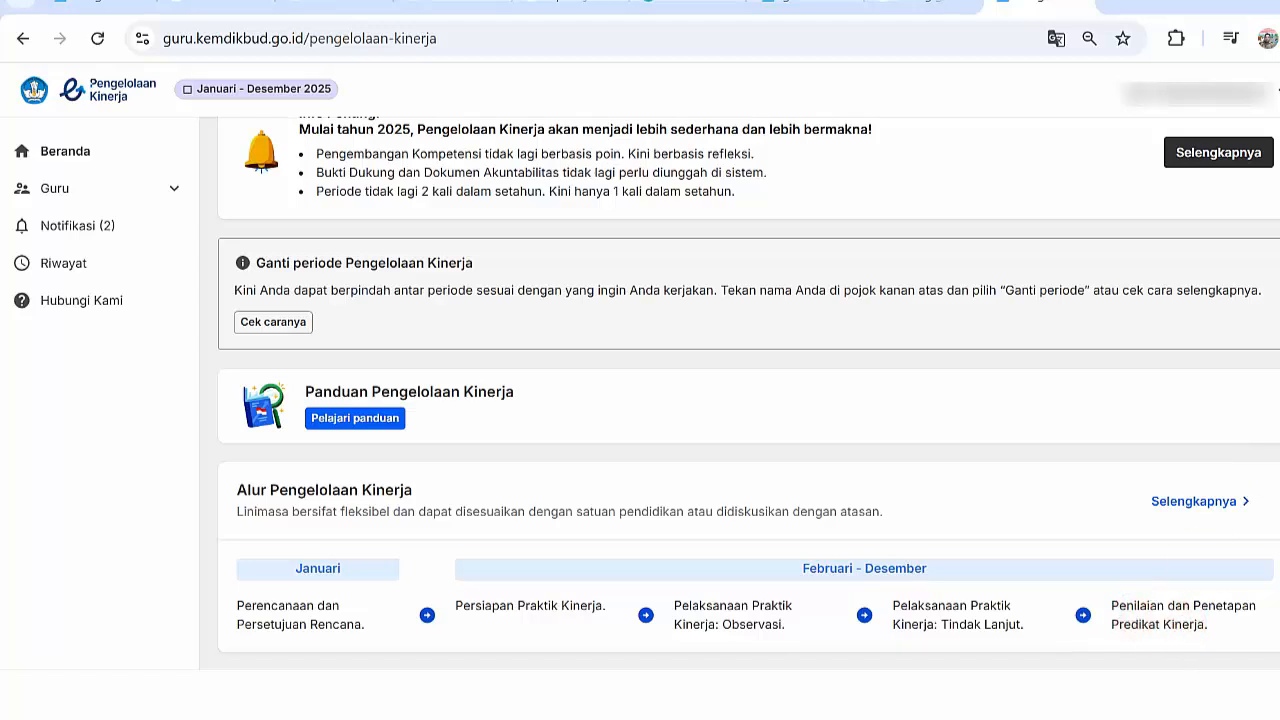
scroll(748, 394, "up", 1)
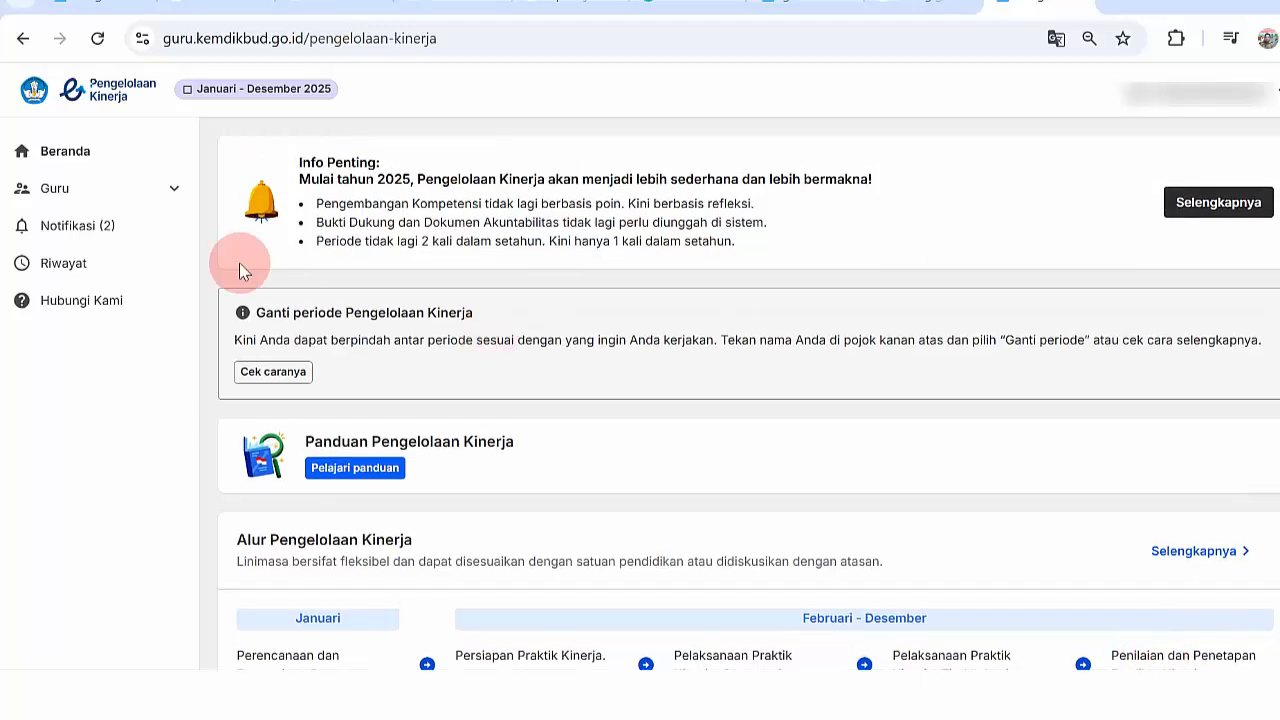
Open the Guru section's Sebagai Pegawai page and look through its Pelaksanaan Kinerja tasks and documents
left_click(172, 190)
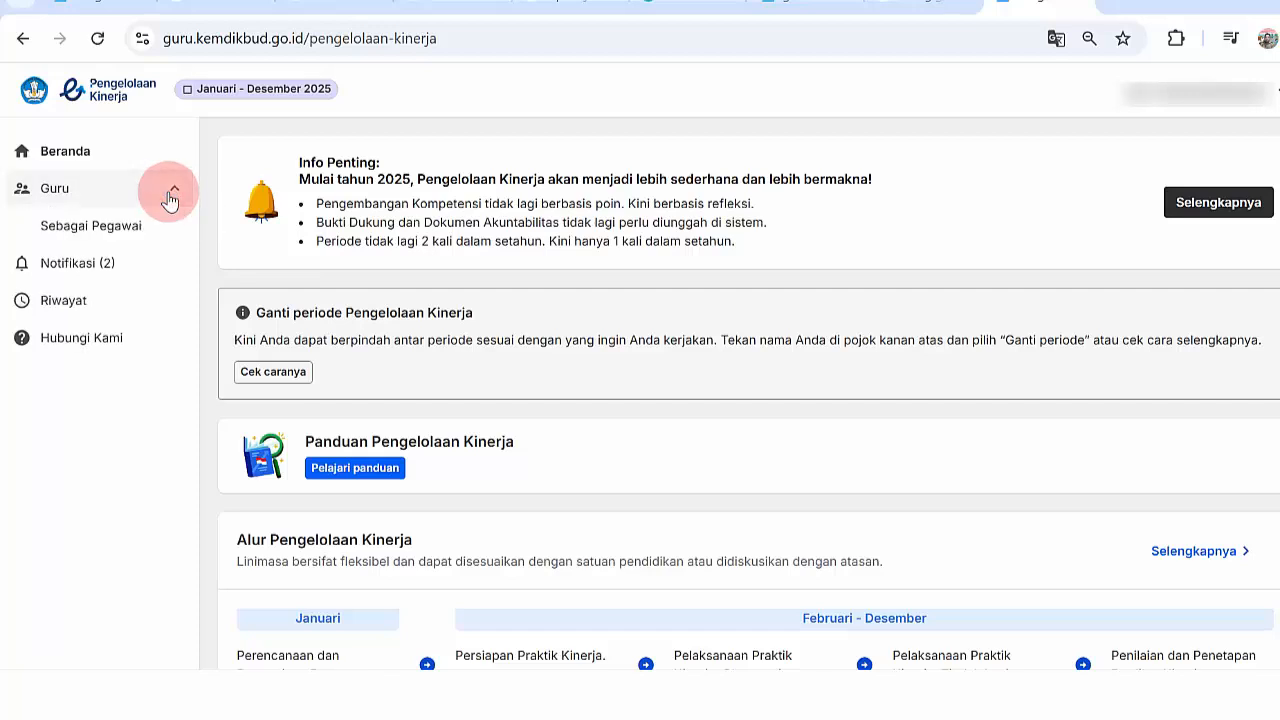
left_click(117, 227)
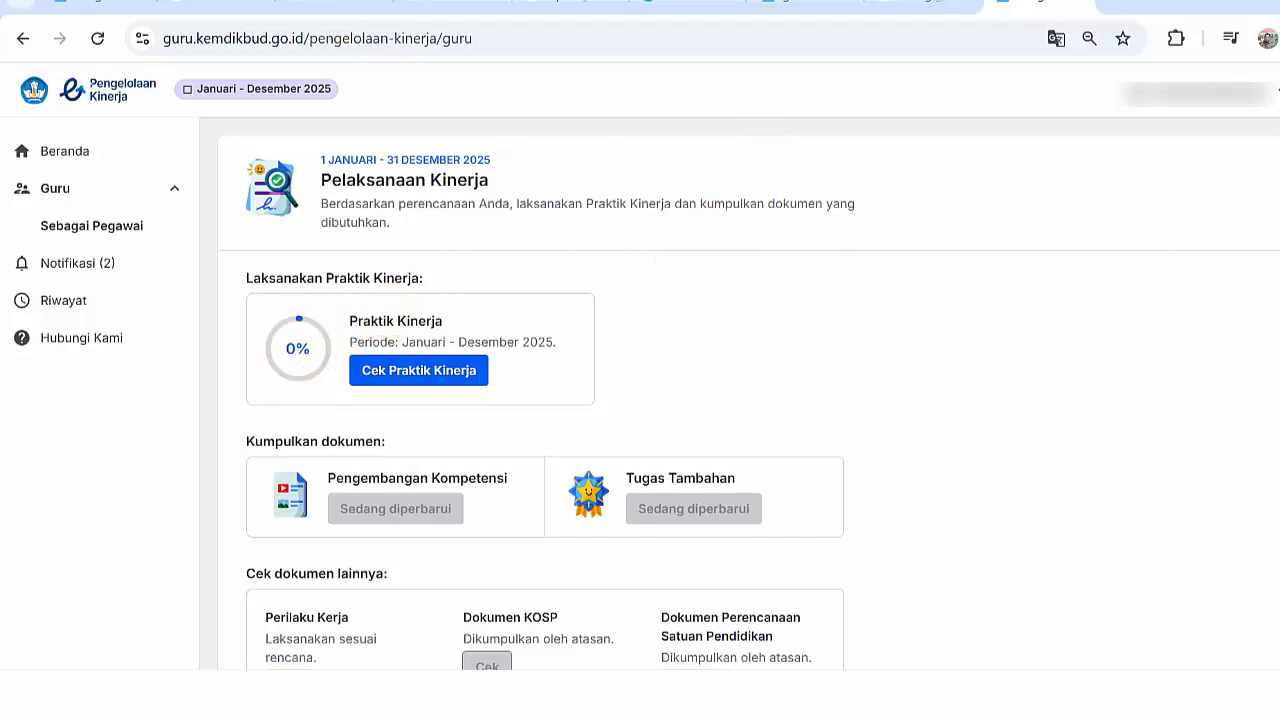
scroll(748, 392, "down", 3)
scroll(748, 392, "up", 3)
scroll(748, 392, "down", 4)
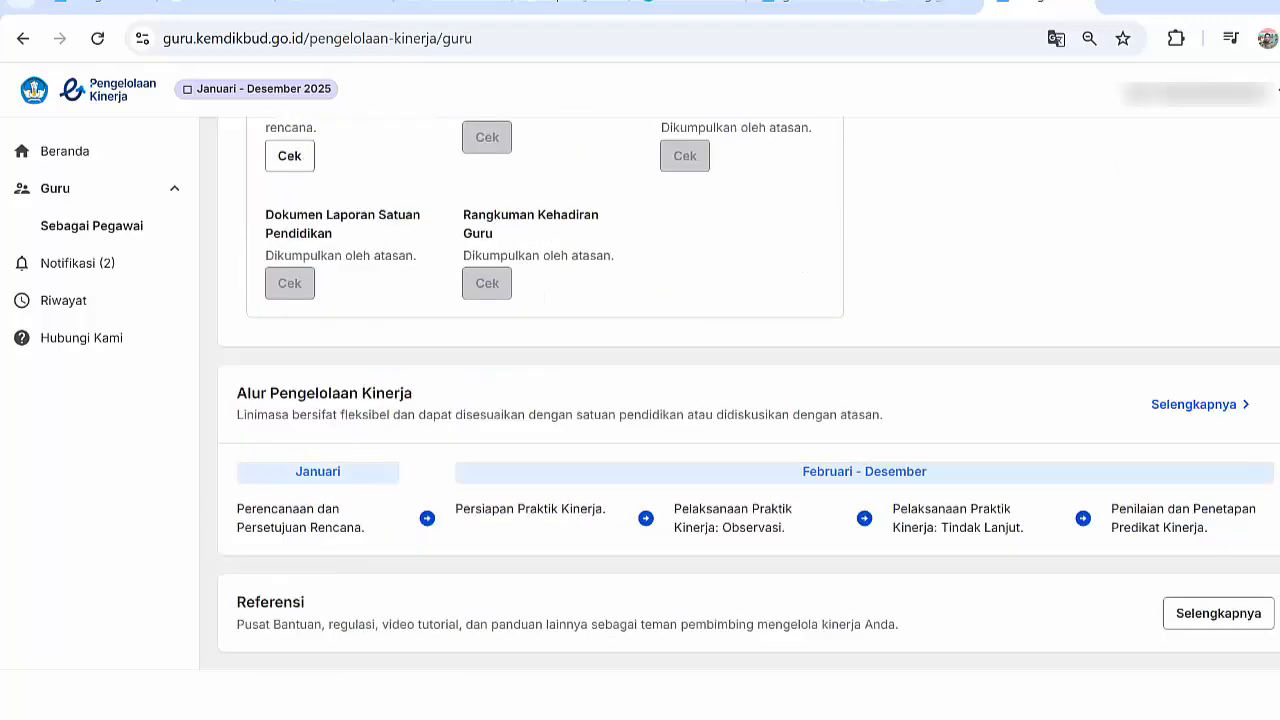
scroll(748, 392, "up", 4)
scroll(748, 392, "down", 4)
scroll(748, 392, "up", 1)
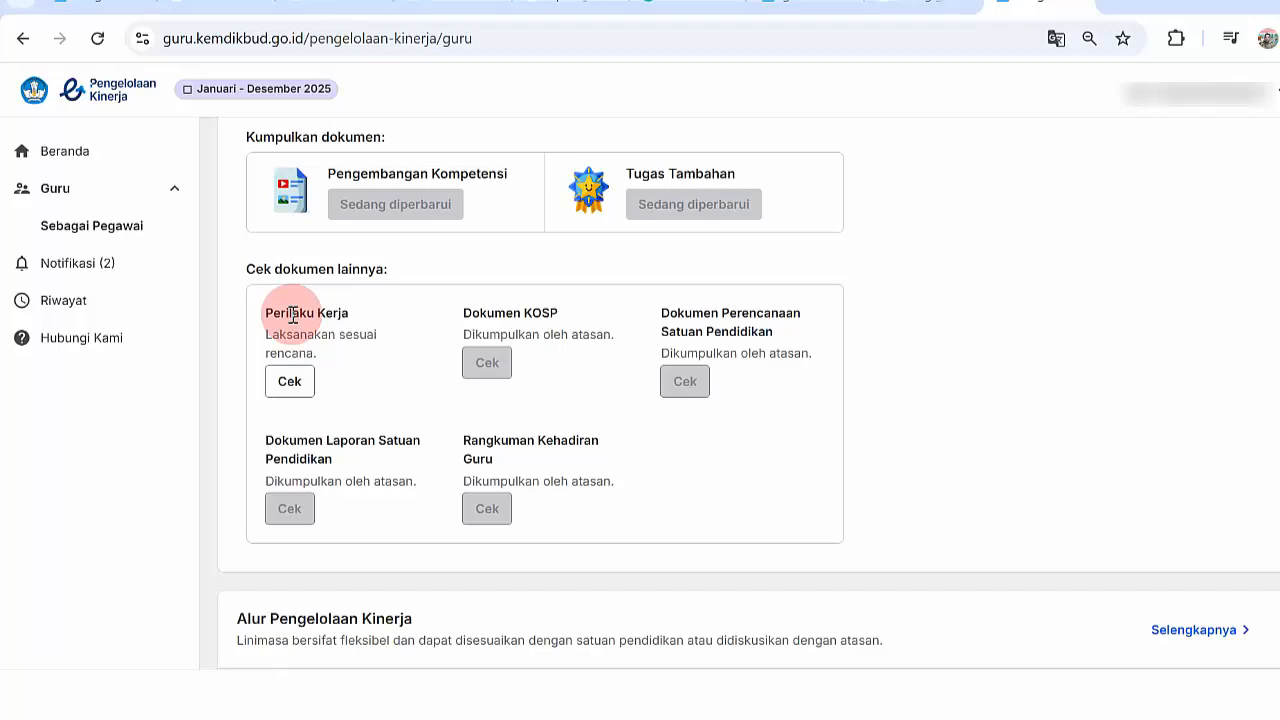
Open the Perilaku Kerja document, review the agreed behaviours through Kolaboratif, and acknowledge it with Saya mengerti
left_click(289, 383)
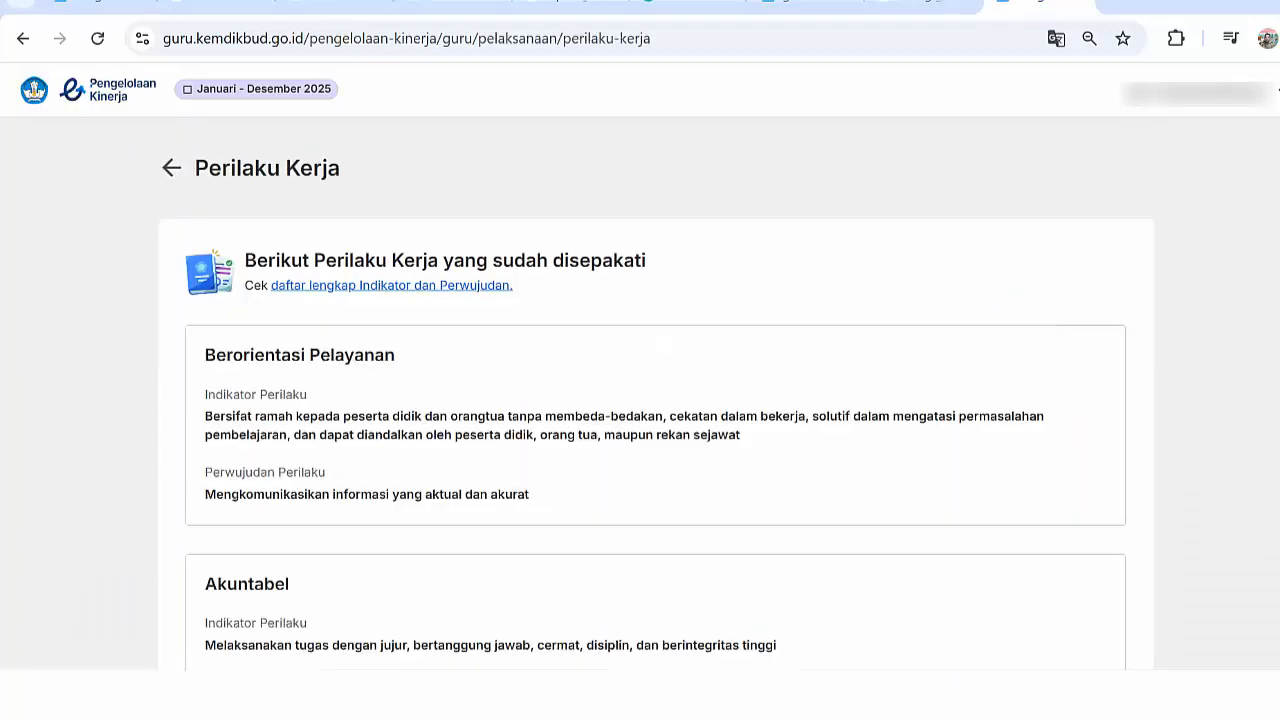
scroll(656, 393, "down", 12)
scroll(656, 393, "up", 8)
scroll(656, 393, "down", 8)
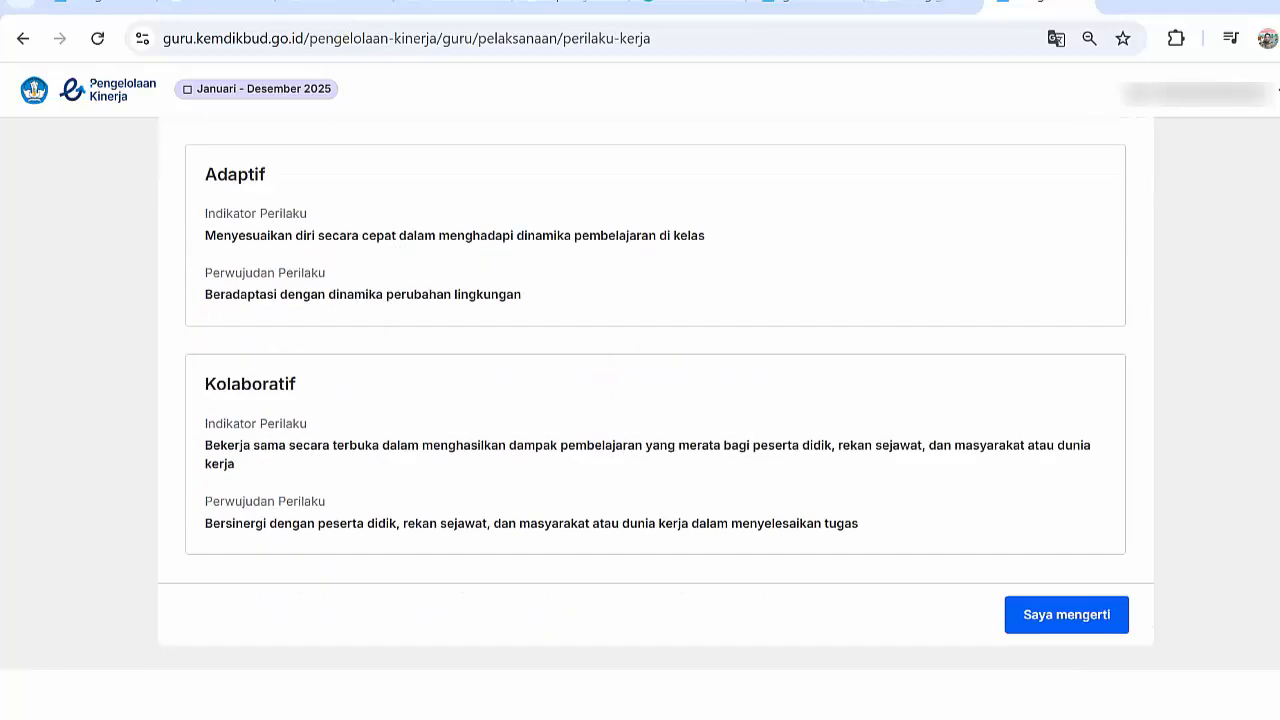
left_click(1094, 620)
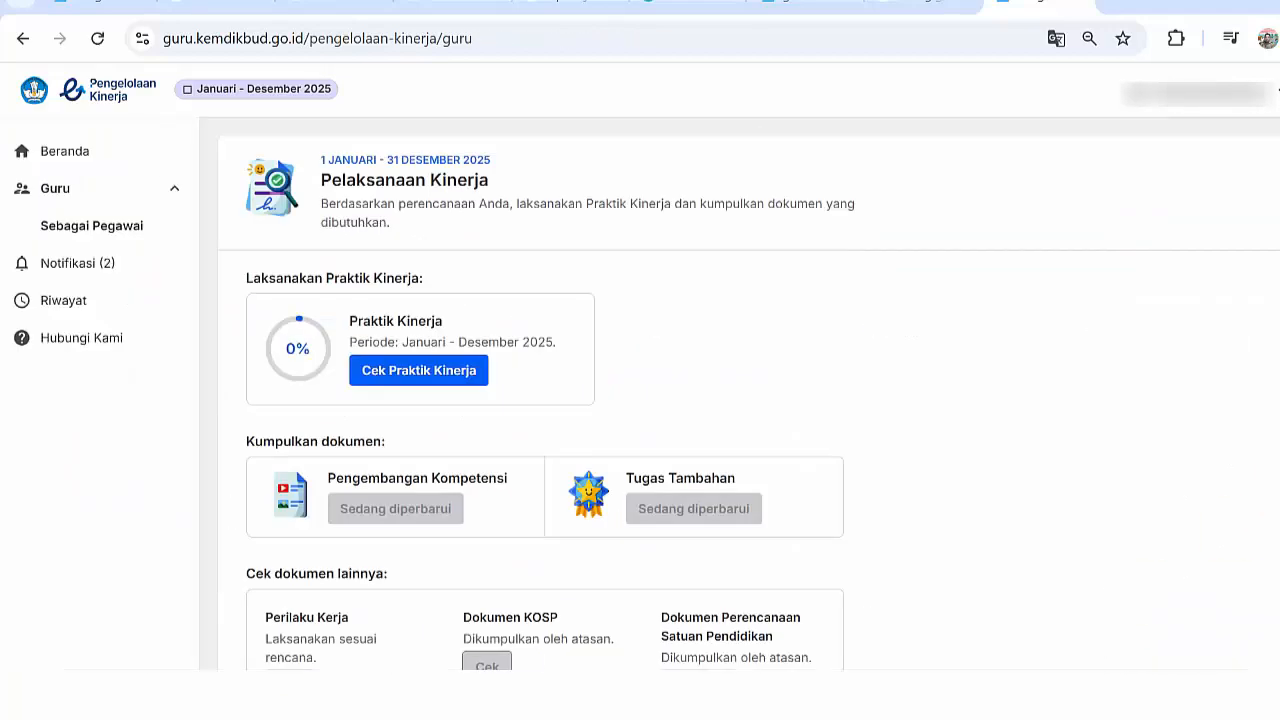
Open the Praktik Kinerja details for the January–December 2025 period
scroll(772, 367, "down", 2)
scroll(772, 367, "up", 2)
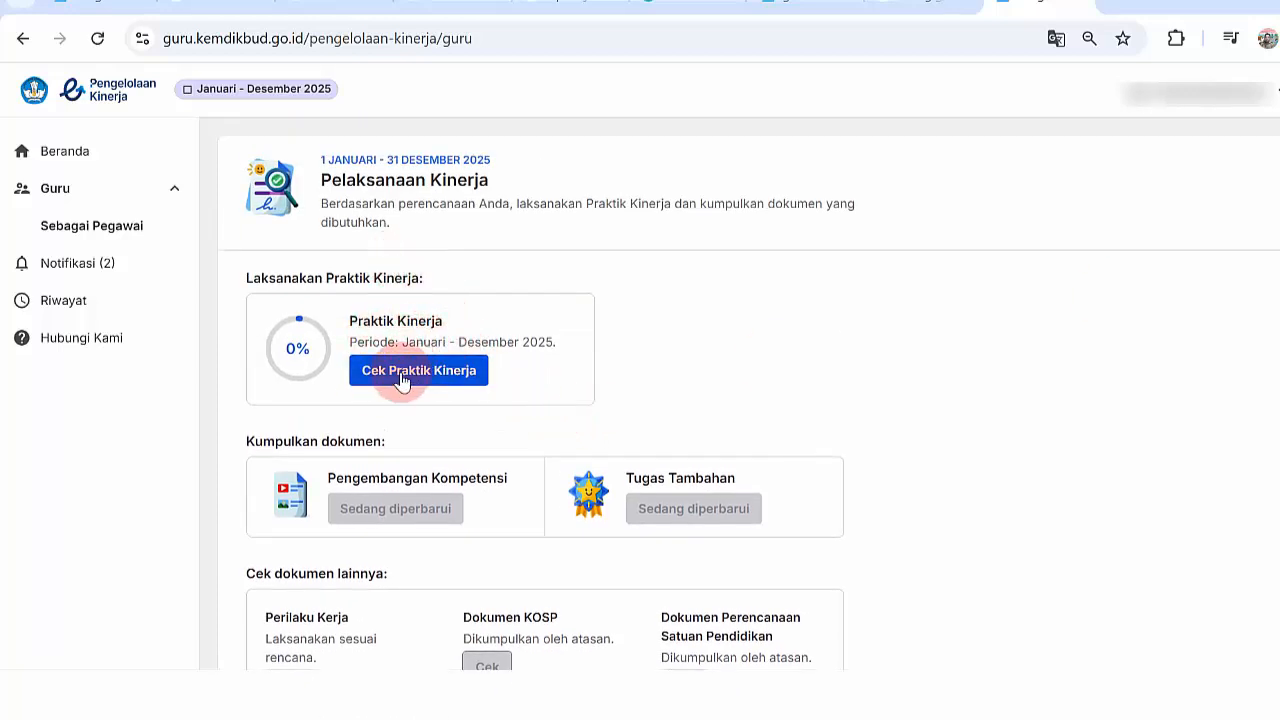
left_click(436, 385)
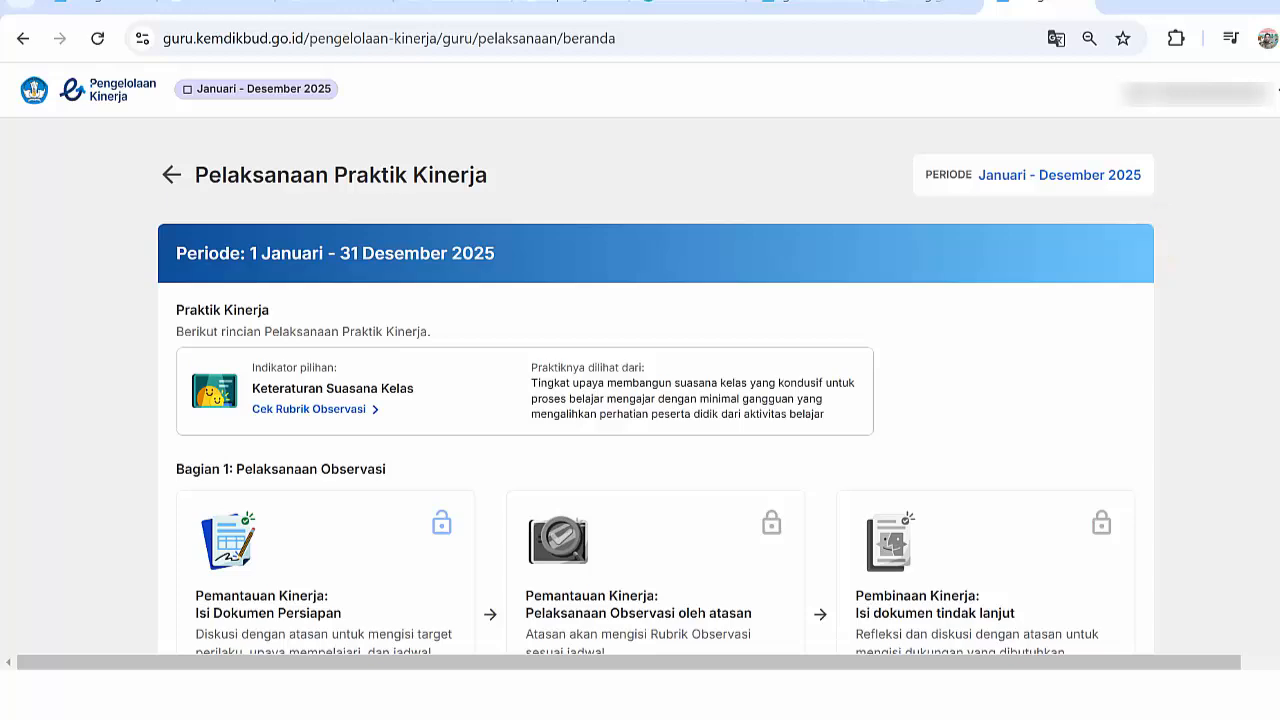
Examine the Praktik Kinerja stages in Bagian 1: Pelaksanaan Observasi and Bagian 2: Pelaksanaan Tindak Lanjut
scroll(656, 386, "down", 1)
scroll(656, 386, "down", 5)
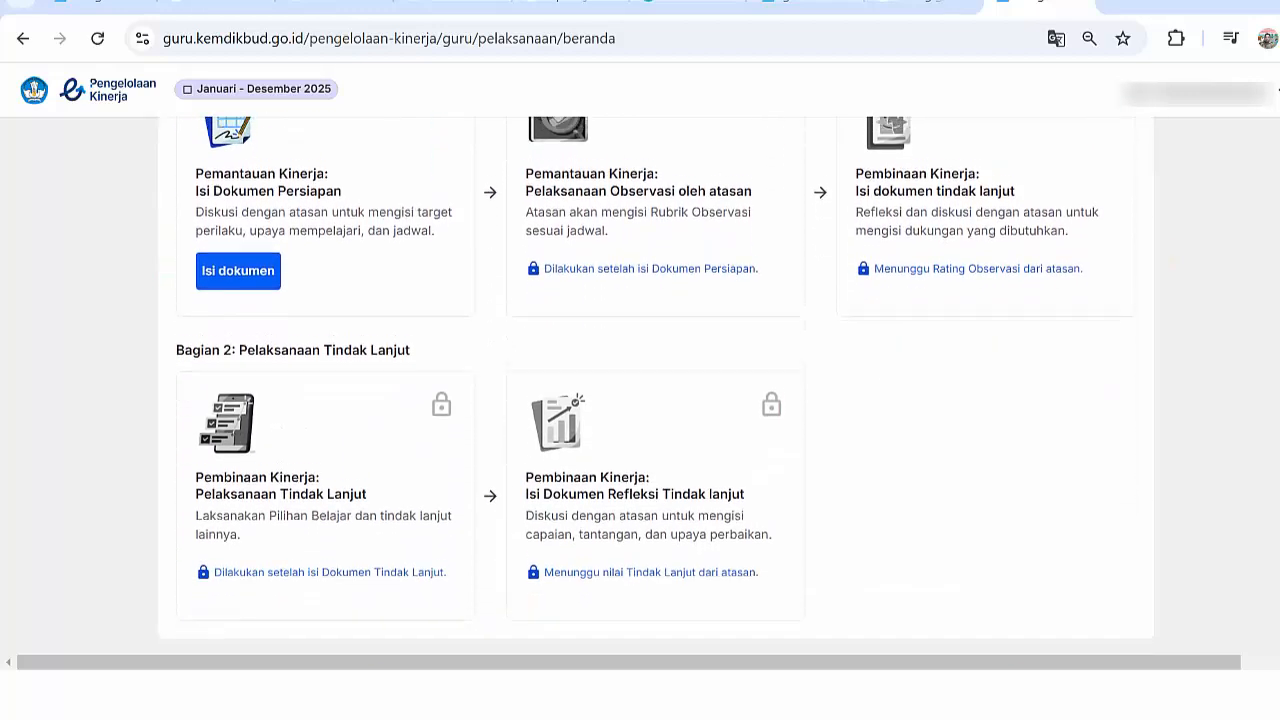
scroll(656, 386, "up", 5)
scroll(656, 386, "down", 5)
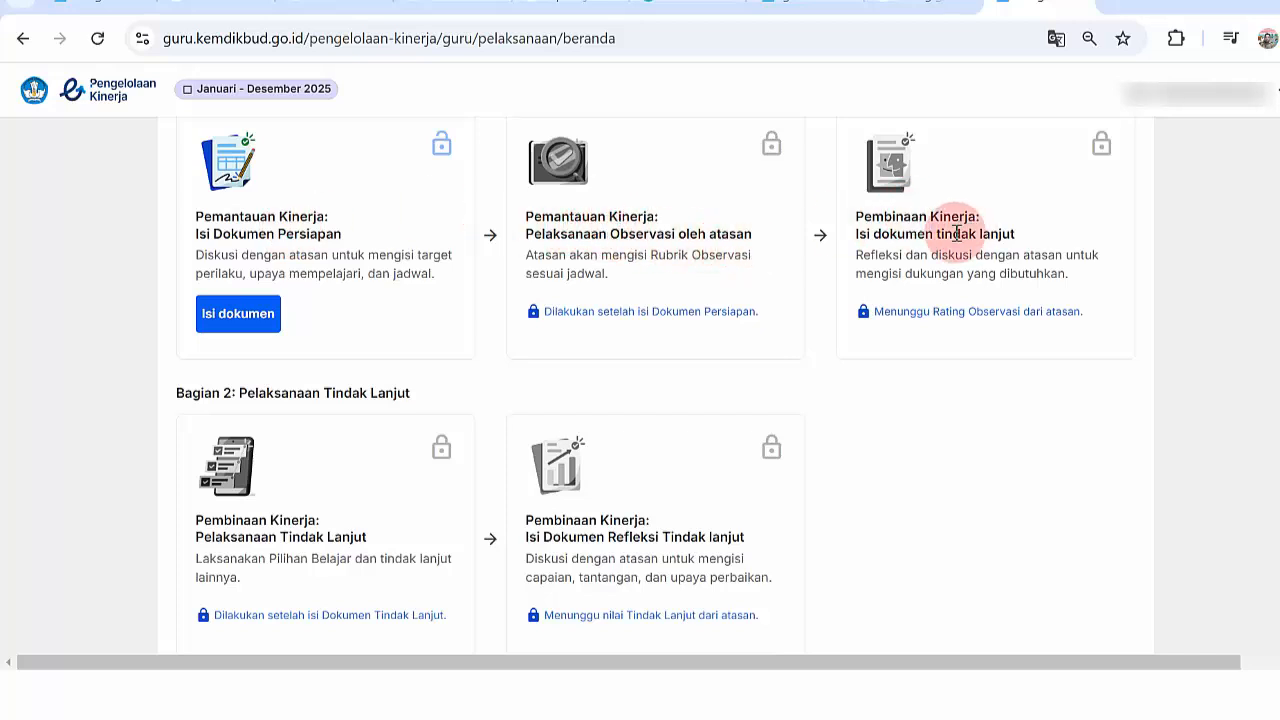
left_click_drag(934, 235, 963, 240)
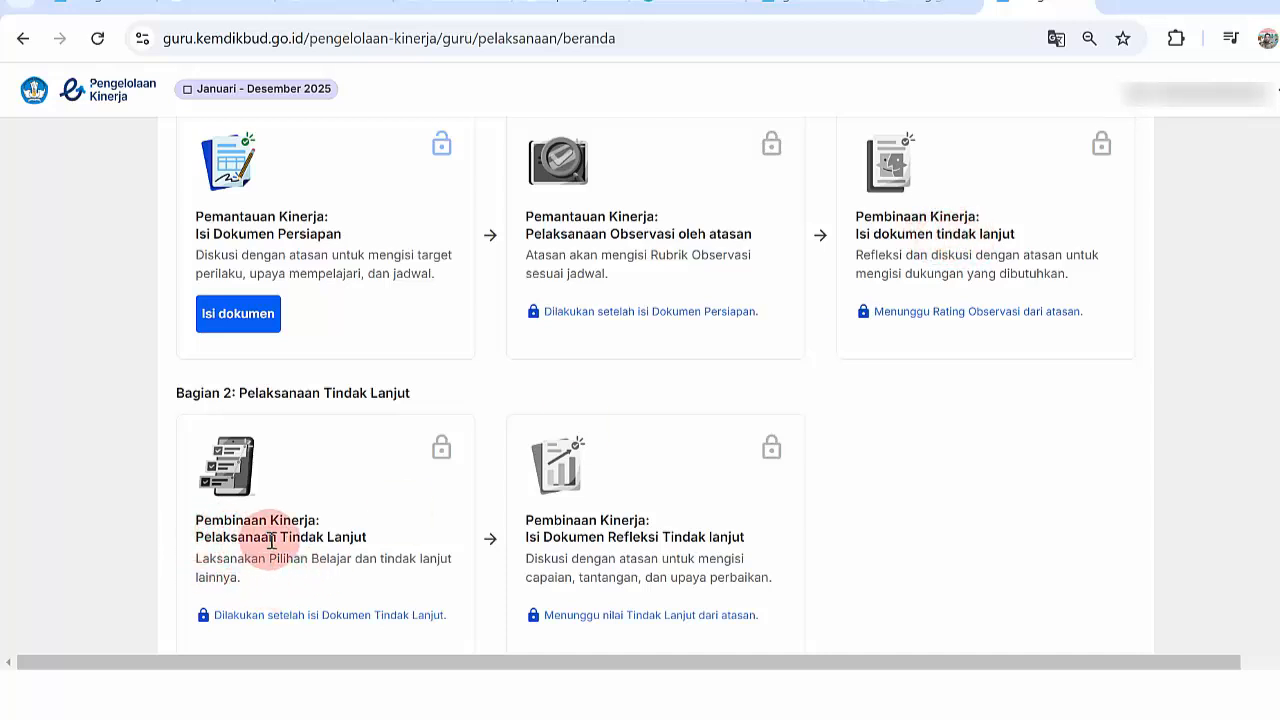
left_click_drag(275, 540, 268, 538)
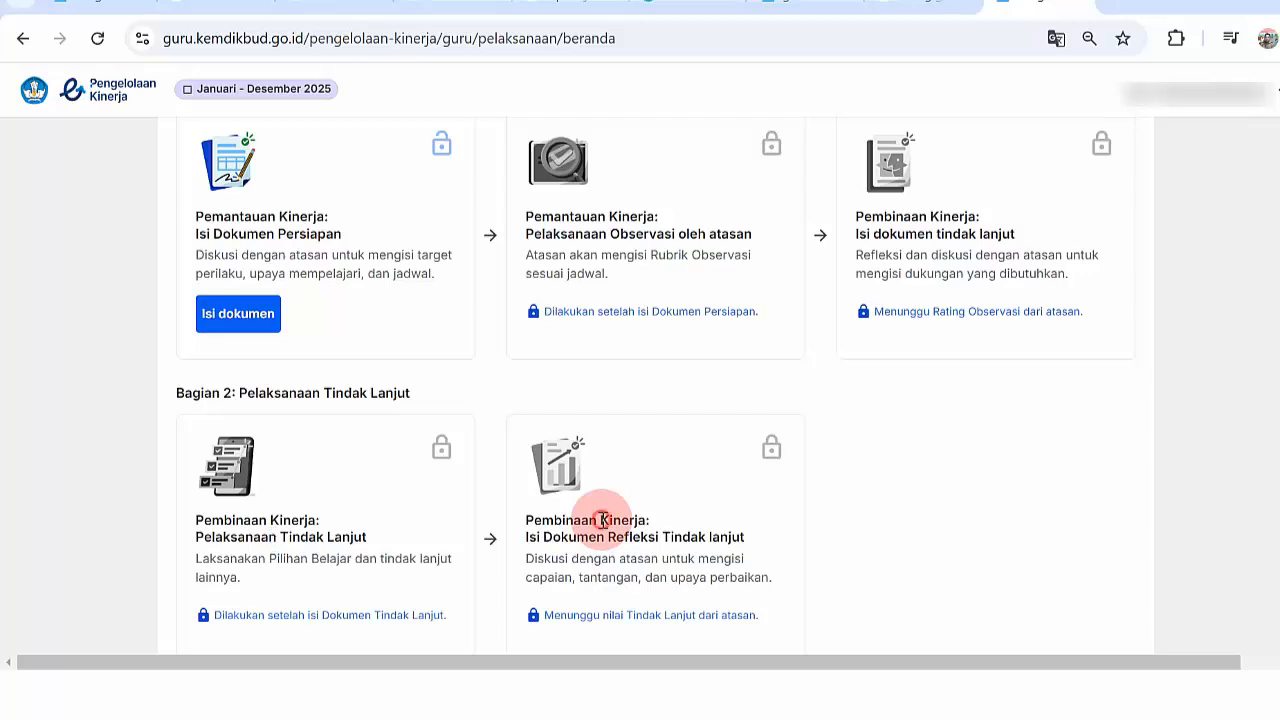
left_click_drag(561, 536, 659, 541)
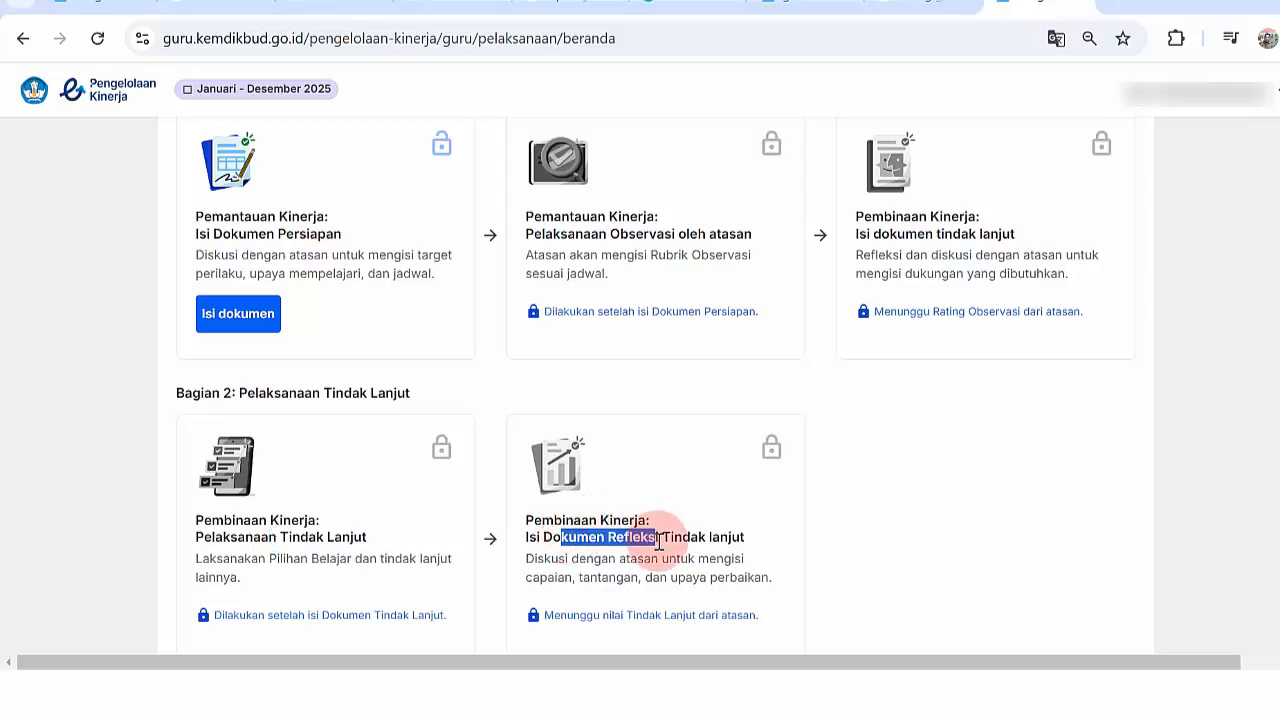
Review the Pelaksanaan Praktik Kinerja page, covering its Bagian 1 and Bagian 2 stages and the chosen indicator Keteraturan Suasana Kelas
left_click(660, 541)
scroll(686, 420, "up", 2)
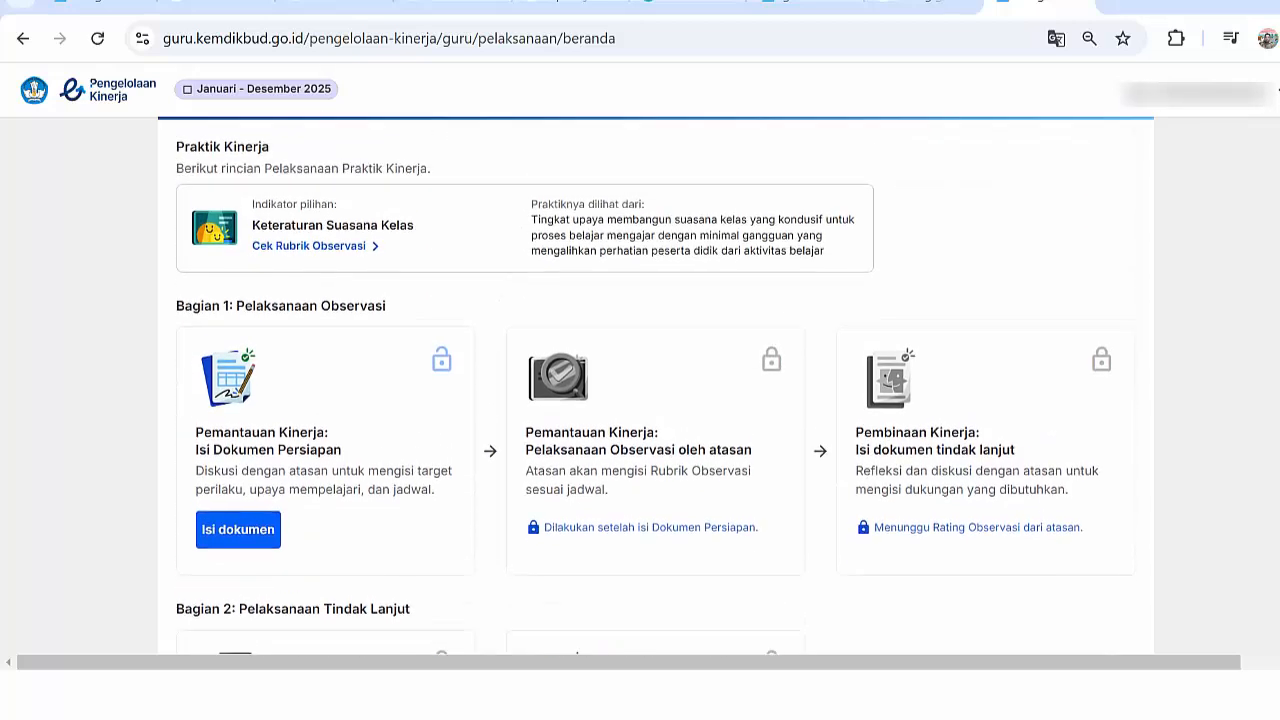
scroll(686, 420, "down", 3)
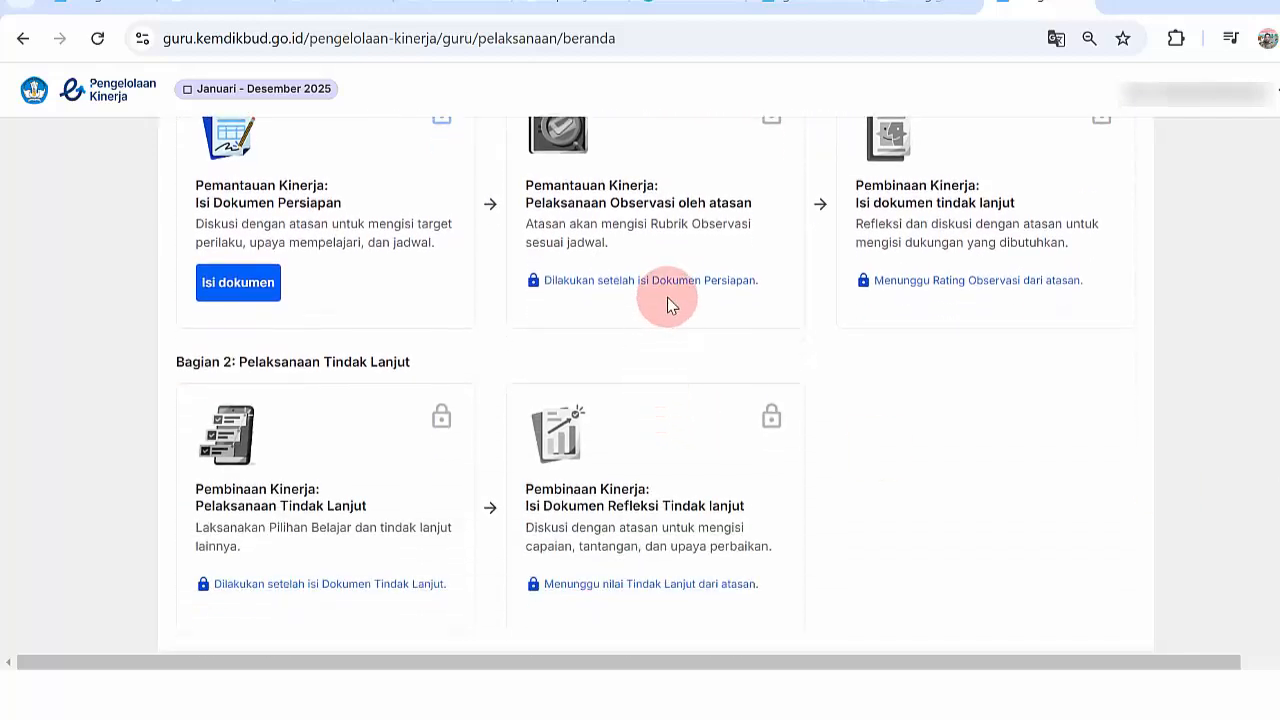
scroll(286, 586, "up", 4)
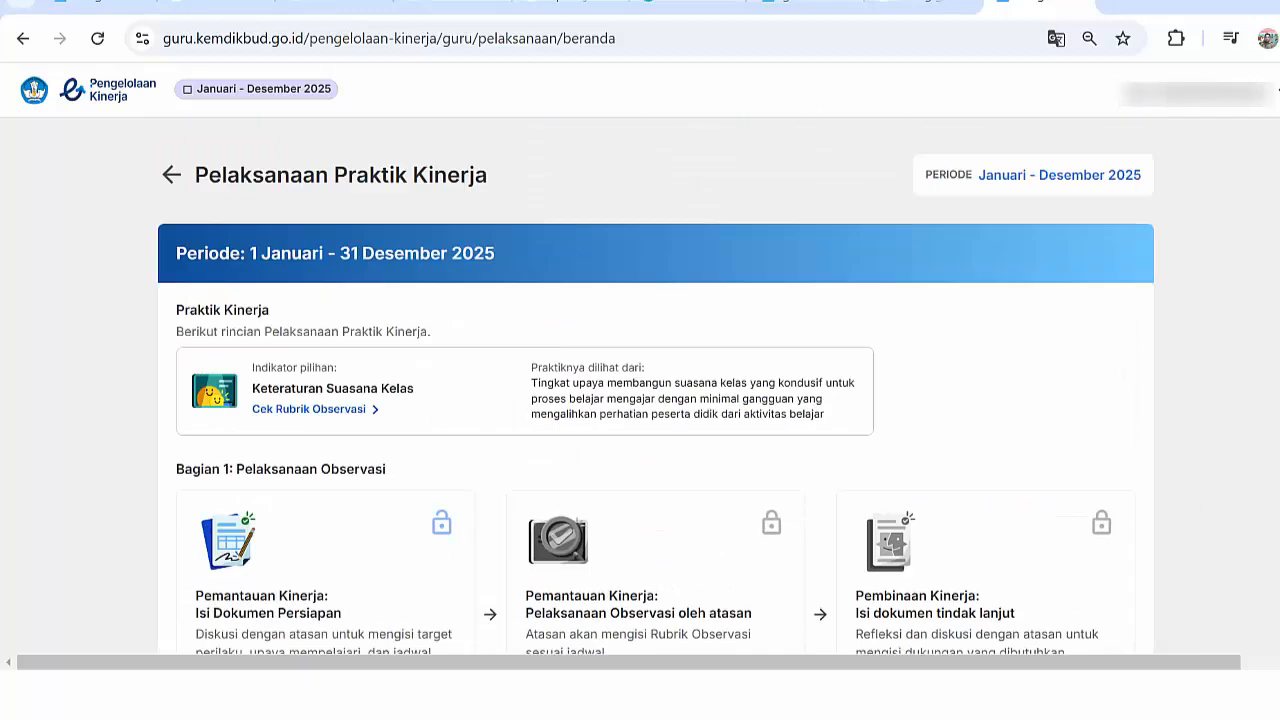
scroll(655, 378, "down", 2)
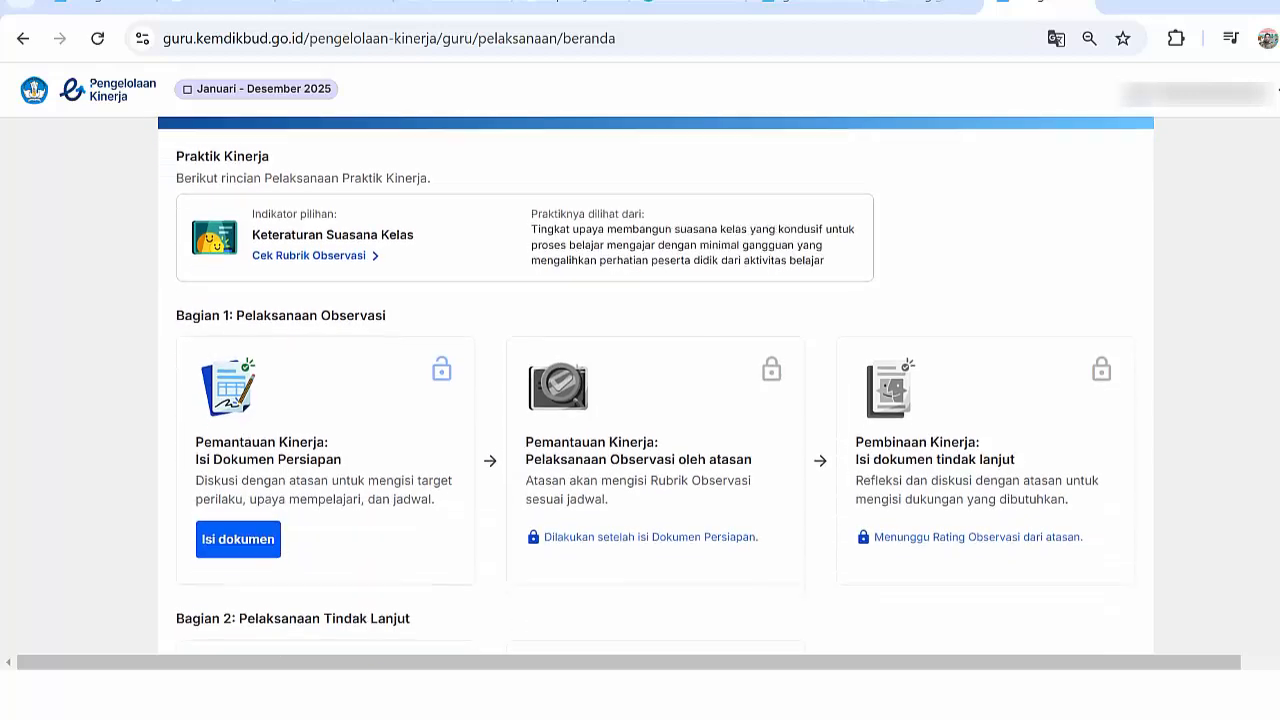
scroll(655, 378, "up", 1)
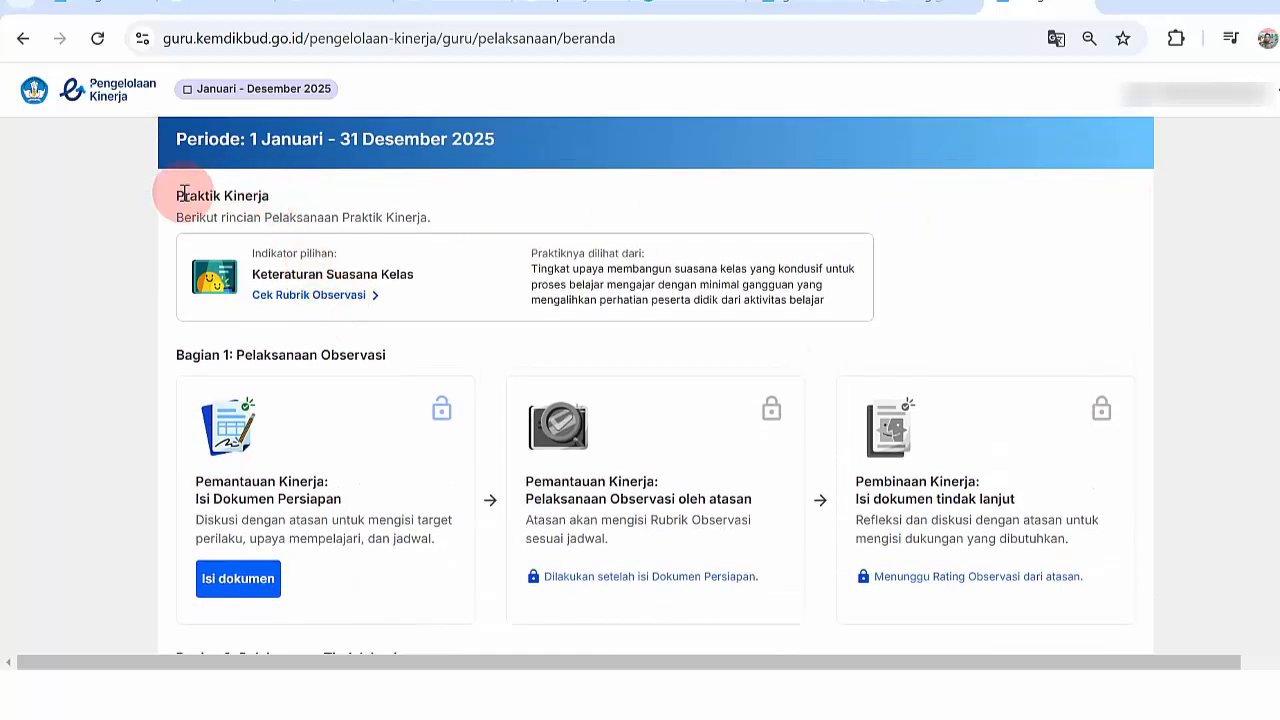
left_click_drag(184, 193, 349, 214)
left_click(262, 194)
left_click(357, 207)
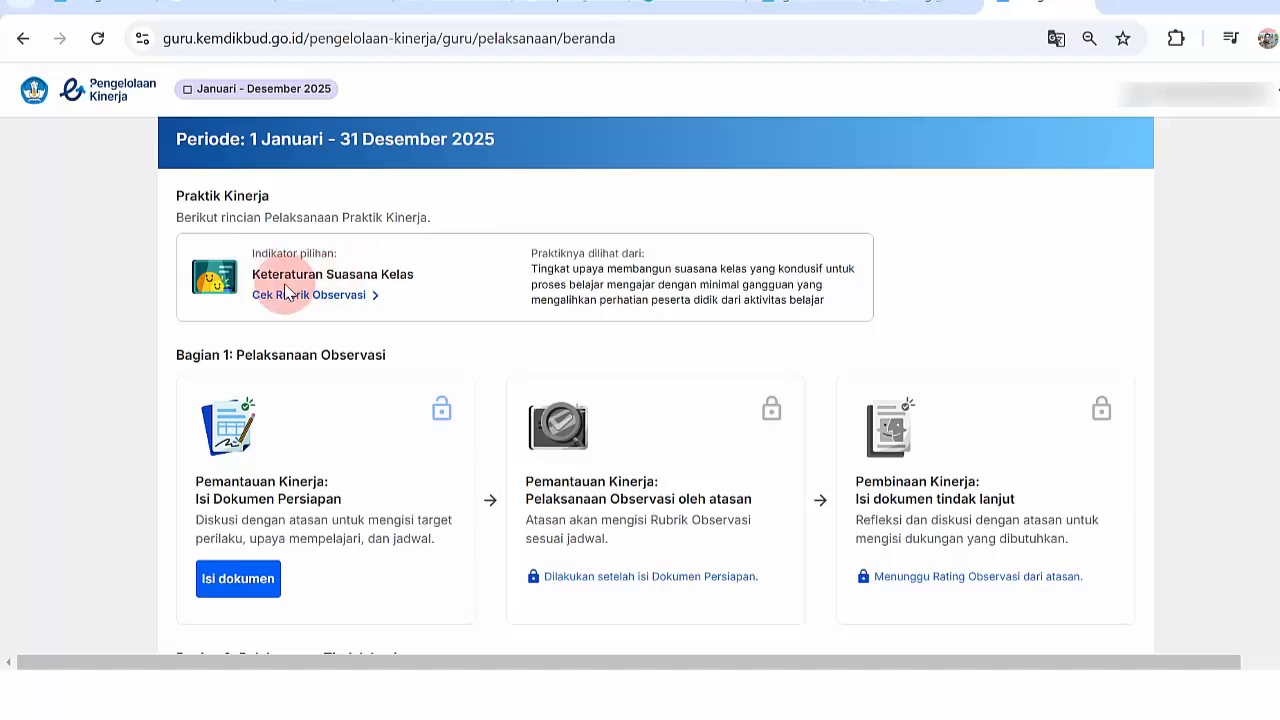
left_click_drag(254, 274, 382, 270)
left_click(382, 270)
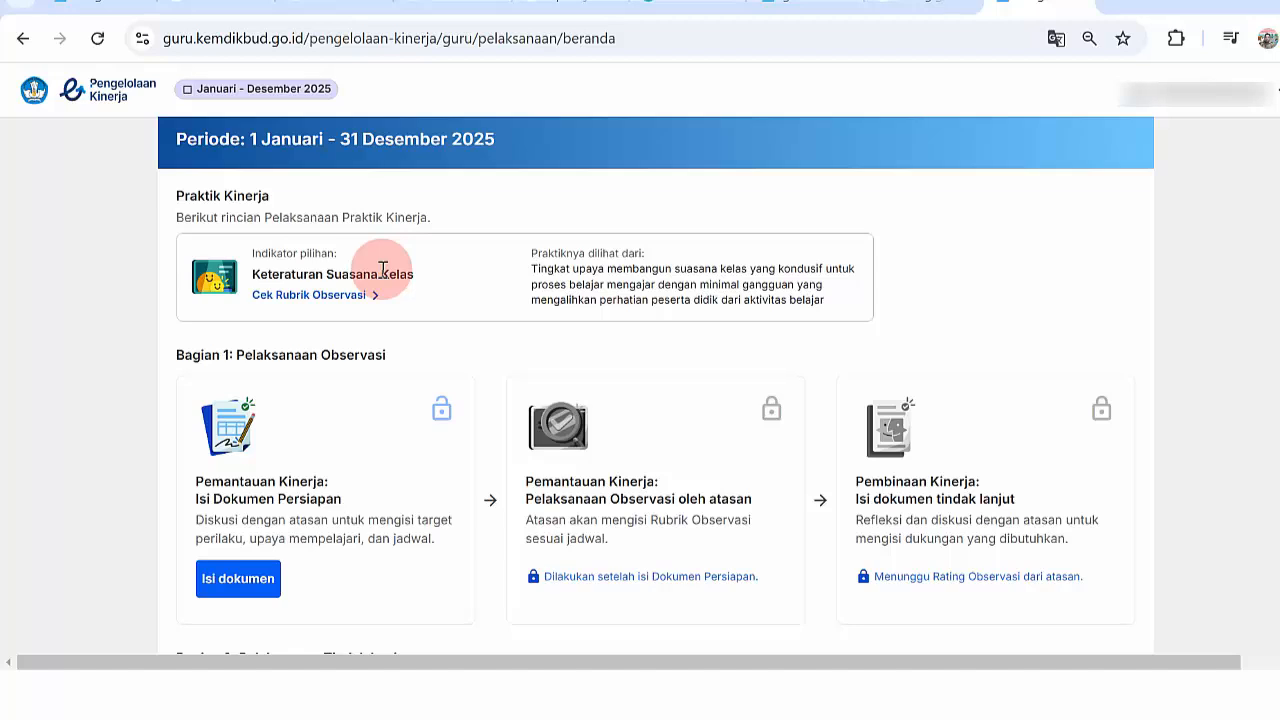
Open the Rubrik Observasi for Keteraturan Suasana Kelas and read through its target behaviours
left_click(313, 296)
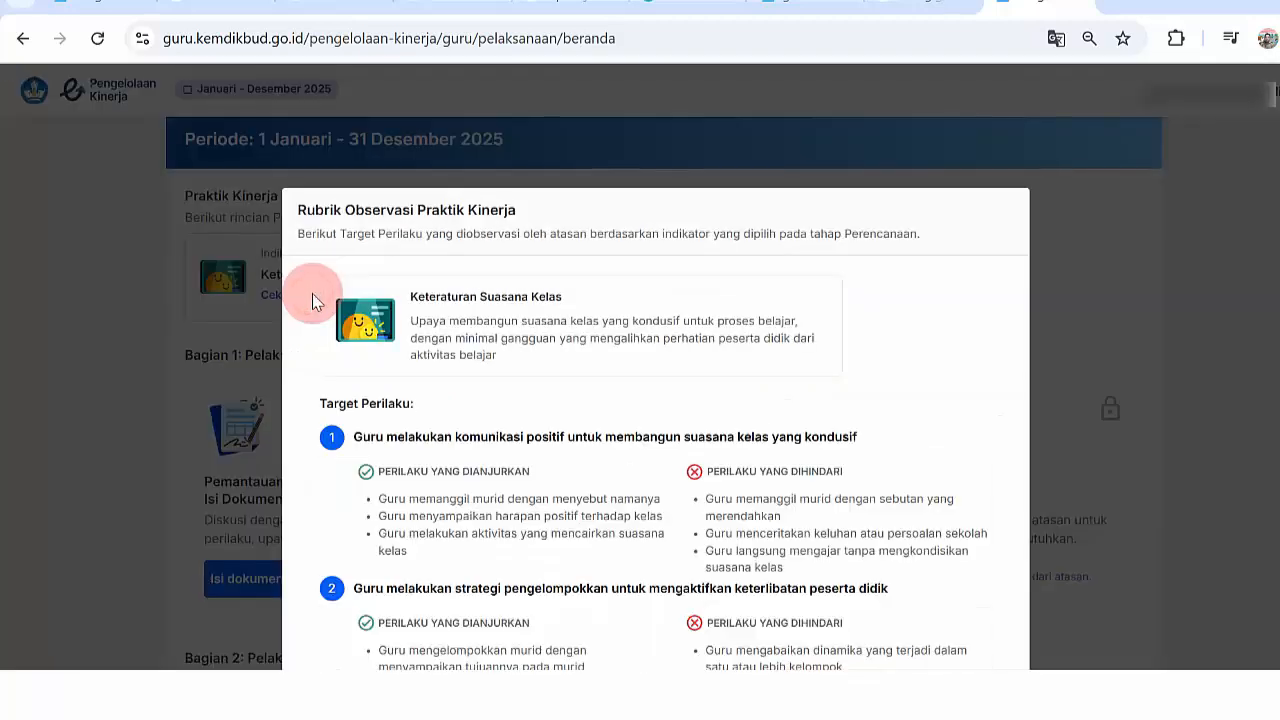
scroll(655, 420, "down", 3)
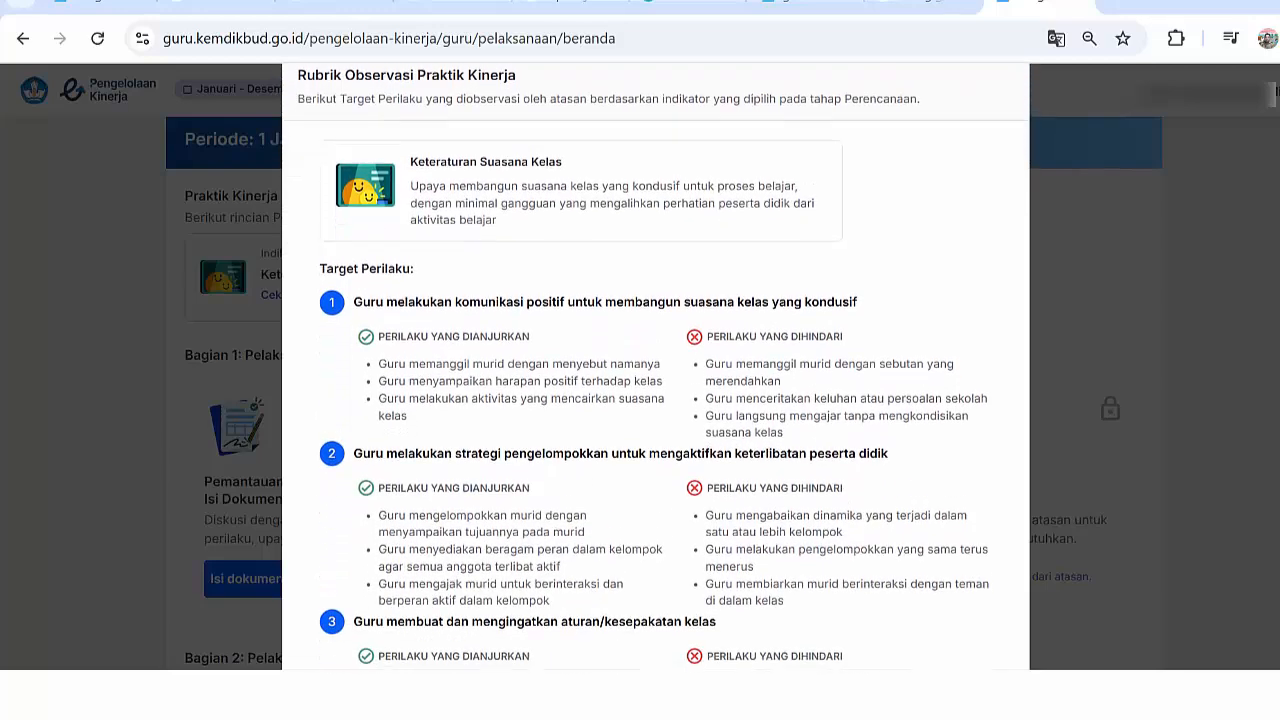
scroll(656, 366, "down", 3)
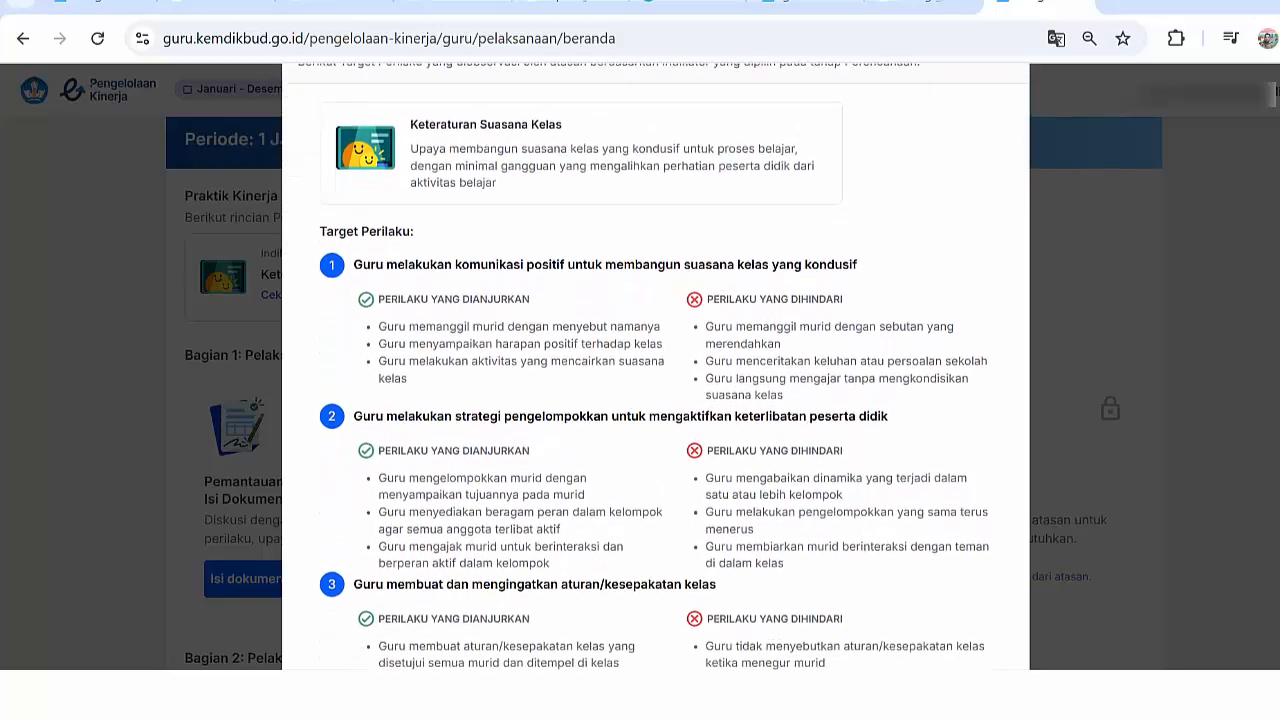
scroll(648, 258, "down", 1)
scroll(648, 258, "up", 1)
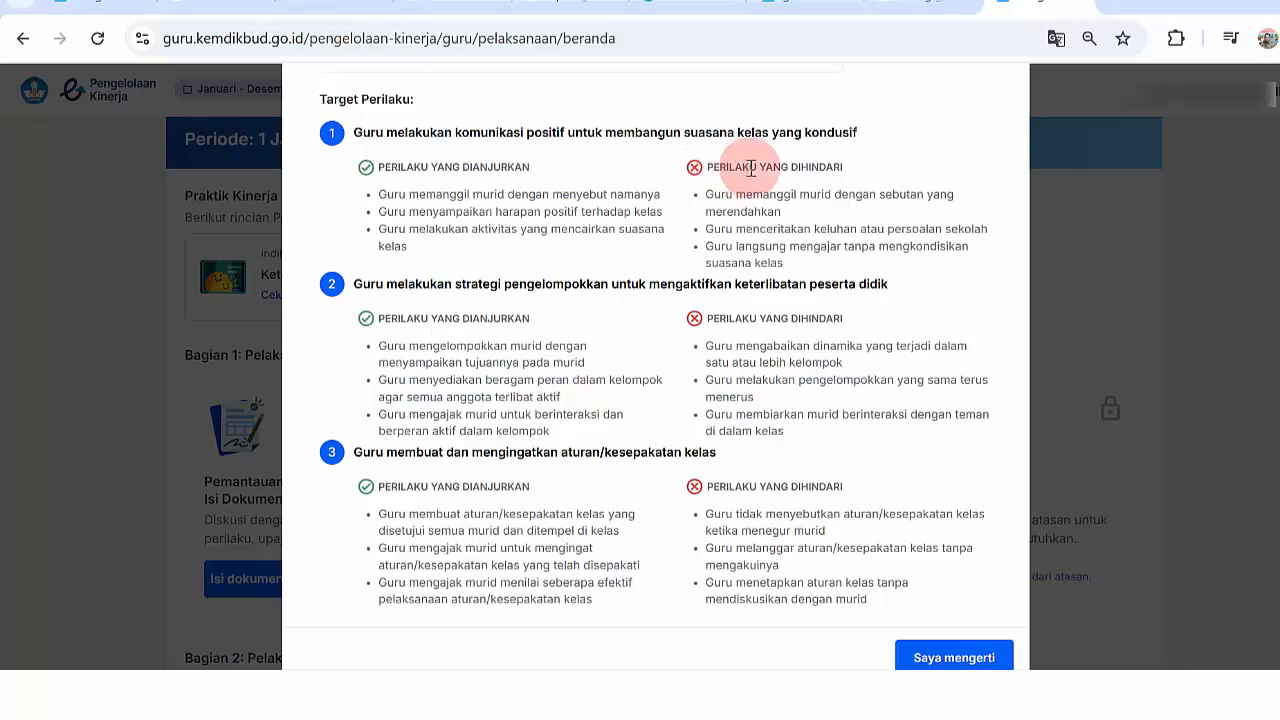
left_click_drag(726, 196, 768, 196)
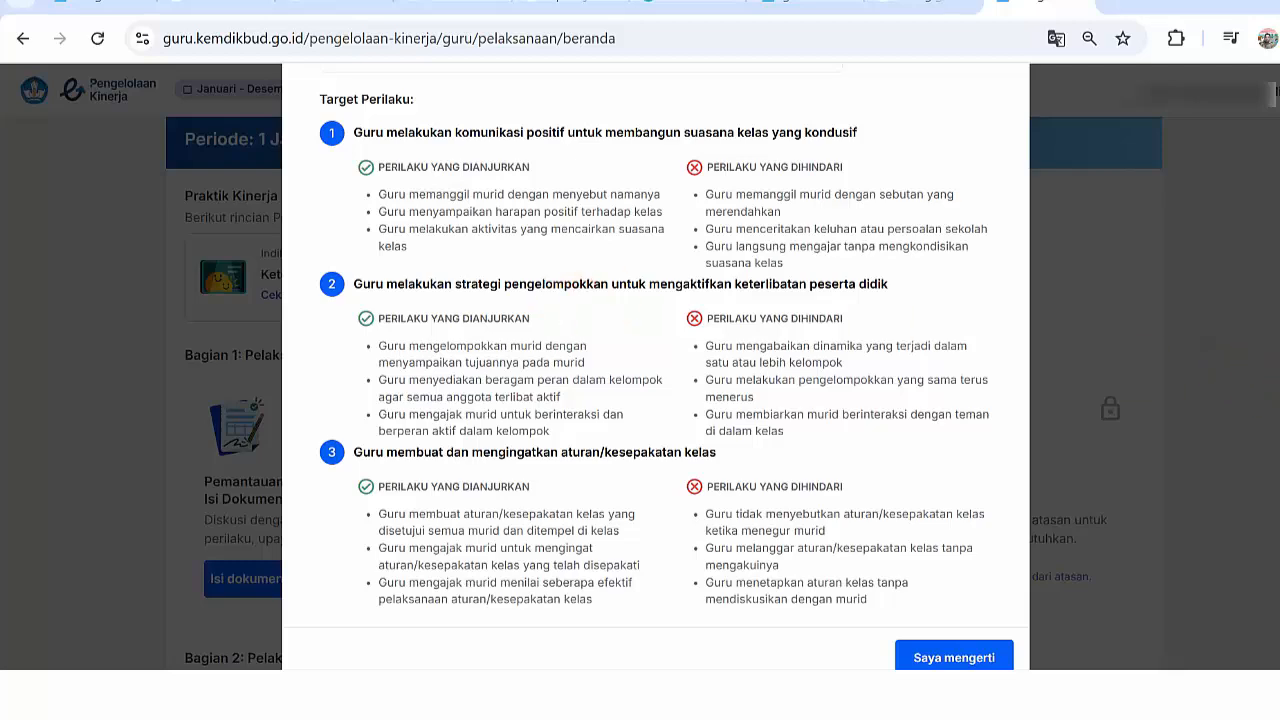
Review the rubric's recommended and avoided behaviours once more and acknowledge it with Saya mengerti
scroll(655, 366, "up", 3)
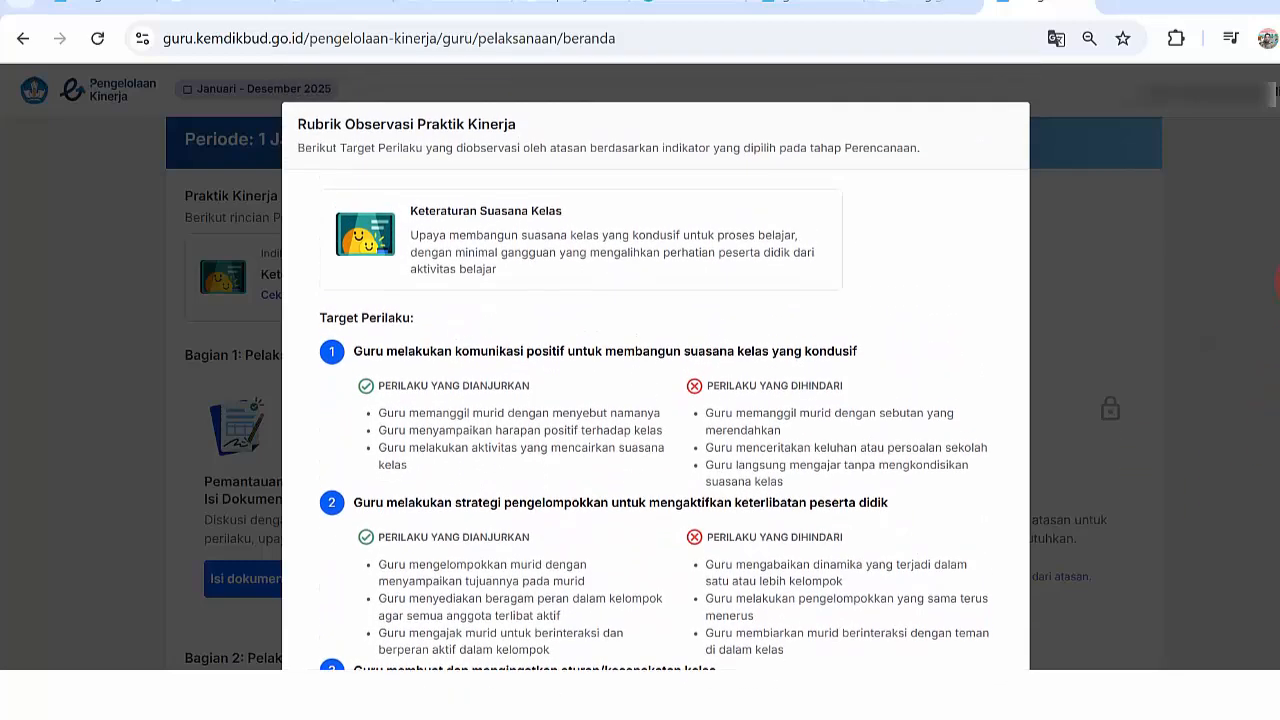
scroll(655, 366, "down", 3)
left_click_drag(779, 501, 688, 292)
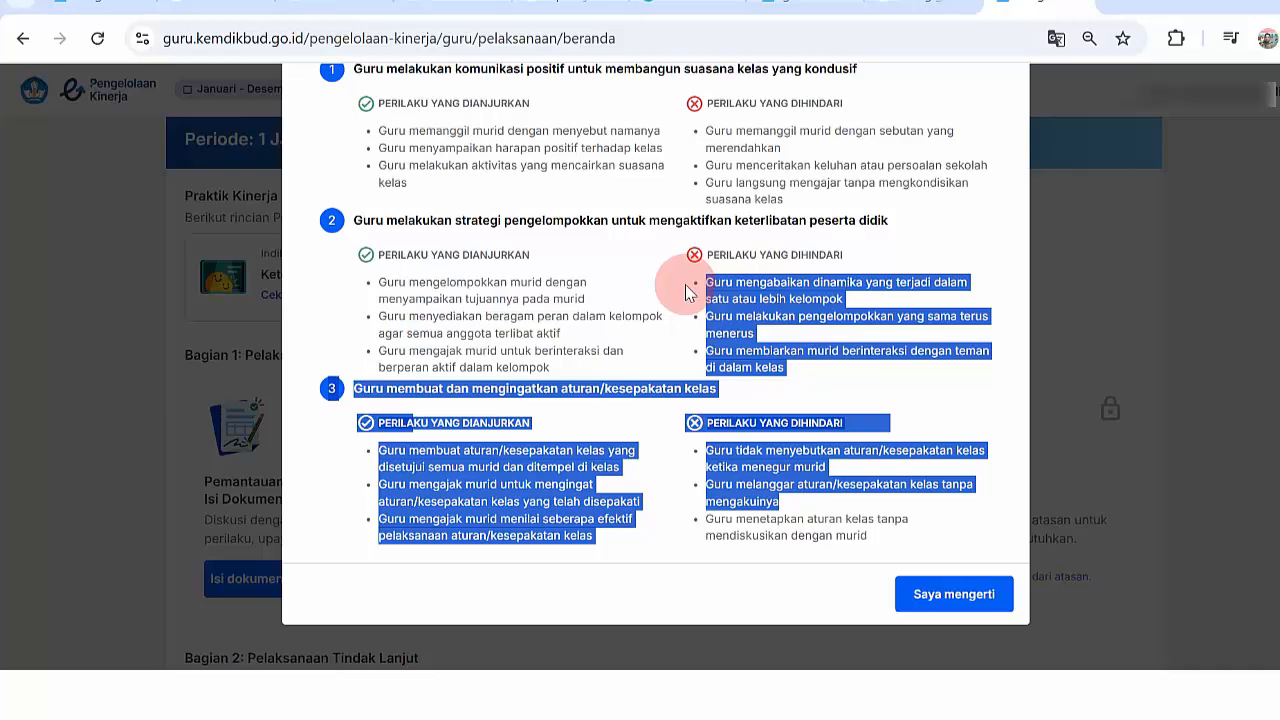
left_click(447, 250)
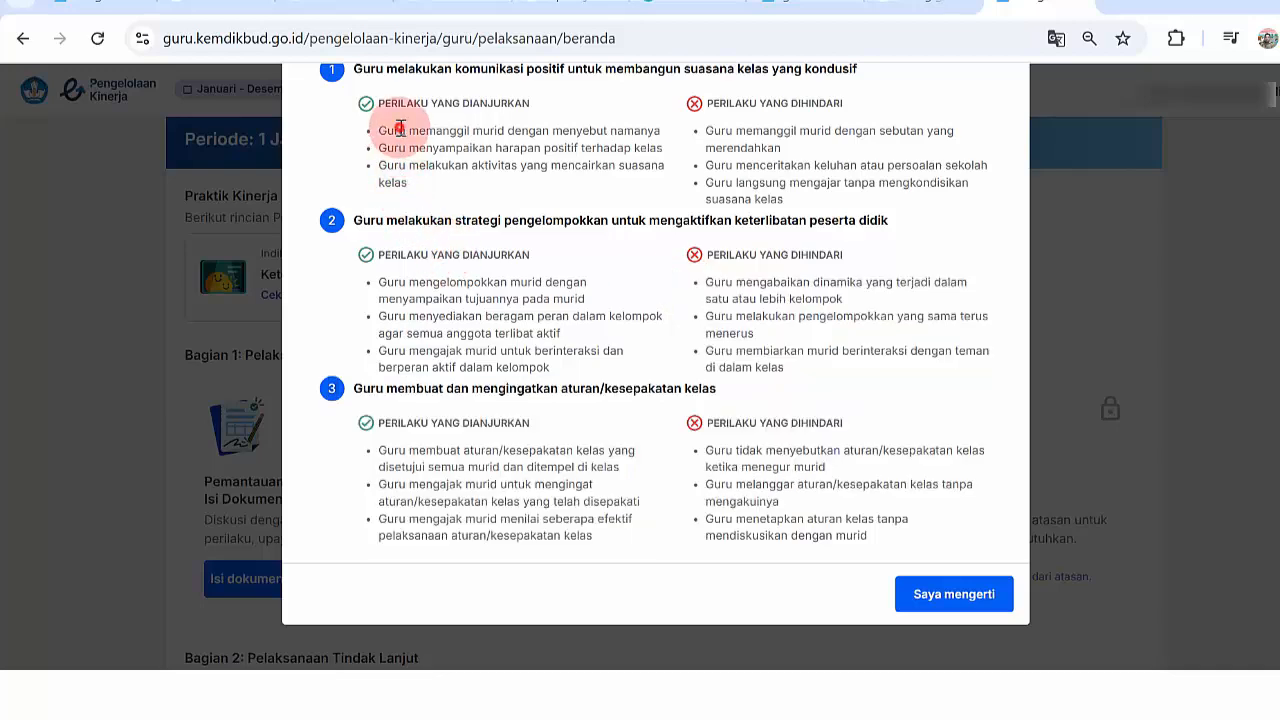
left_click_drag(400, 128, 474, 455)
left_click(474, 455)
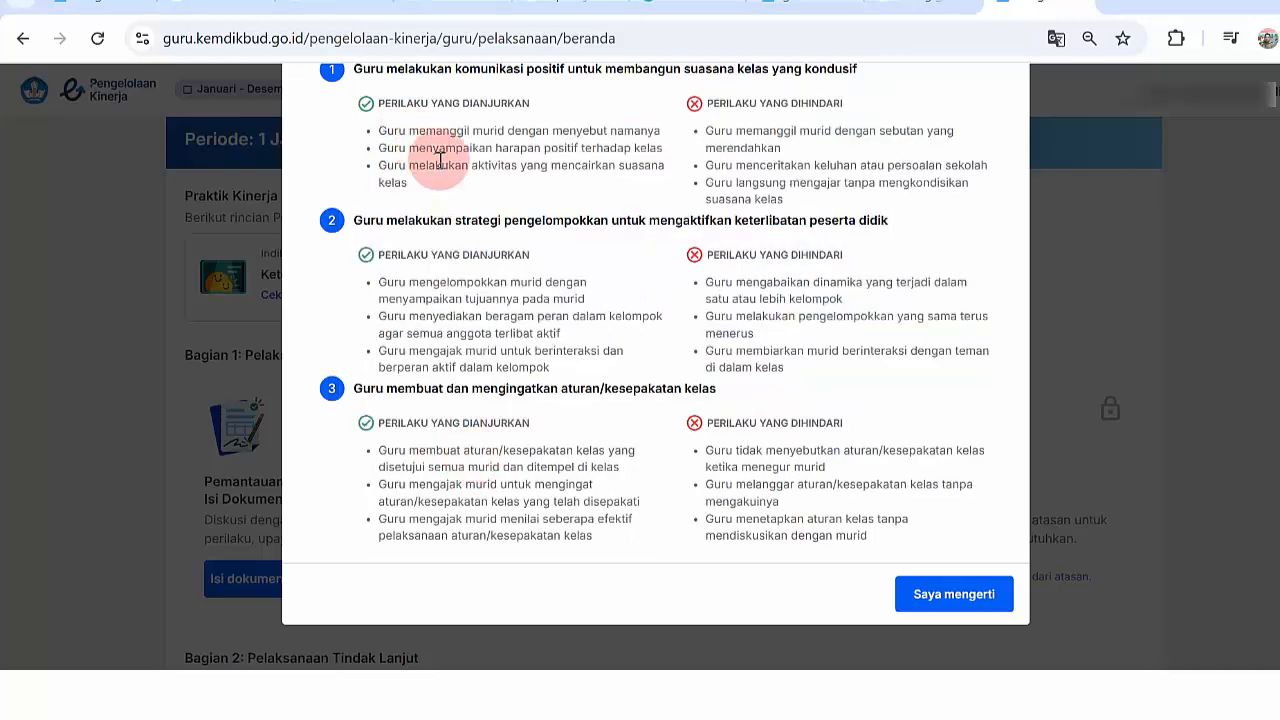
left_click(929, 603)
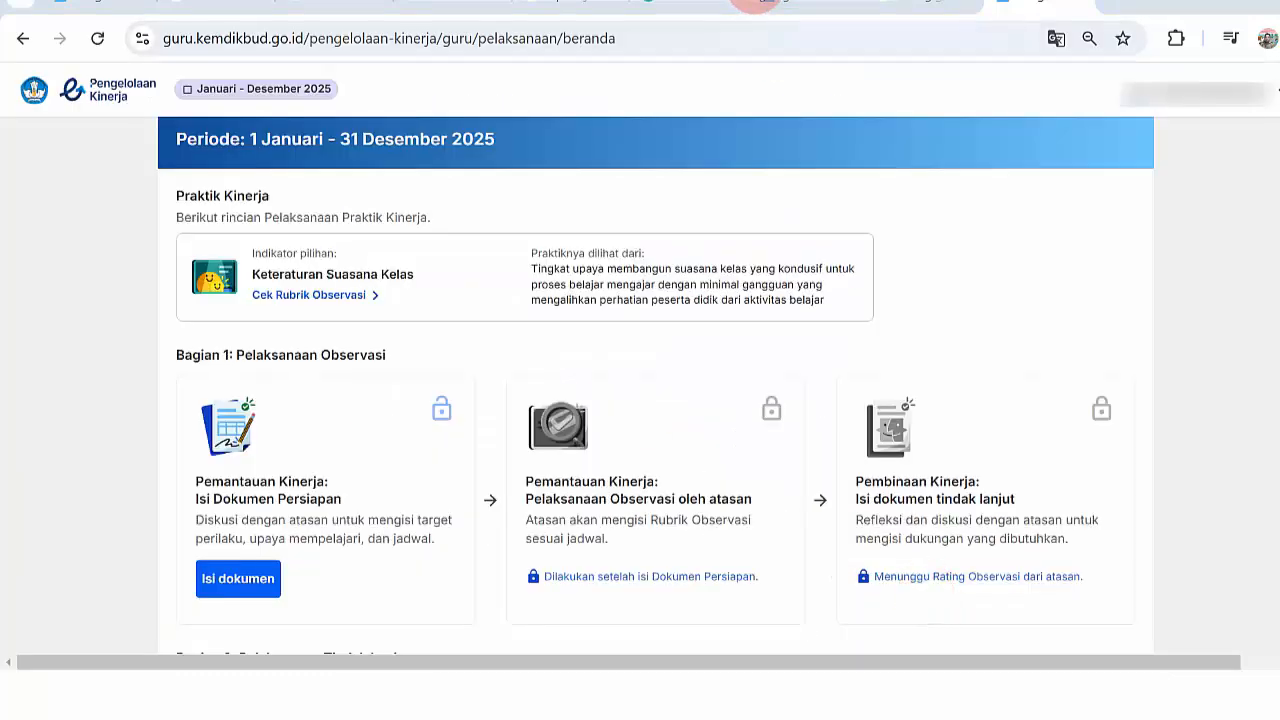
Read the Praktiknya dilihat dari description beside the chosen indicator
scroll(655, 390, "down", 1)
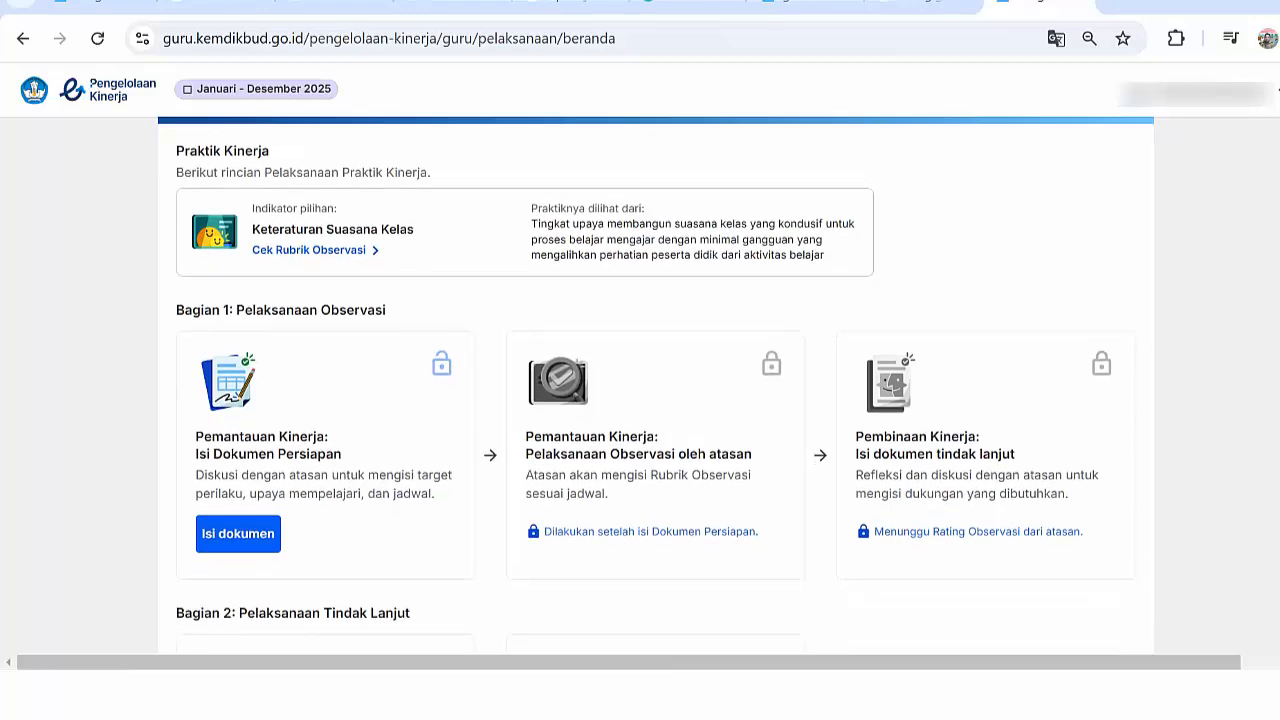
scroll(655, 386, "down", 1)
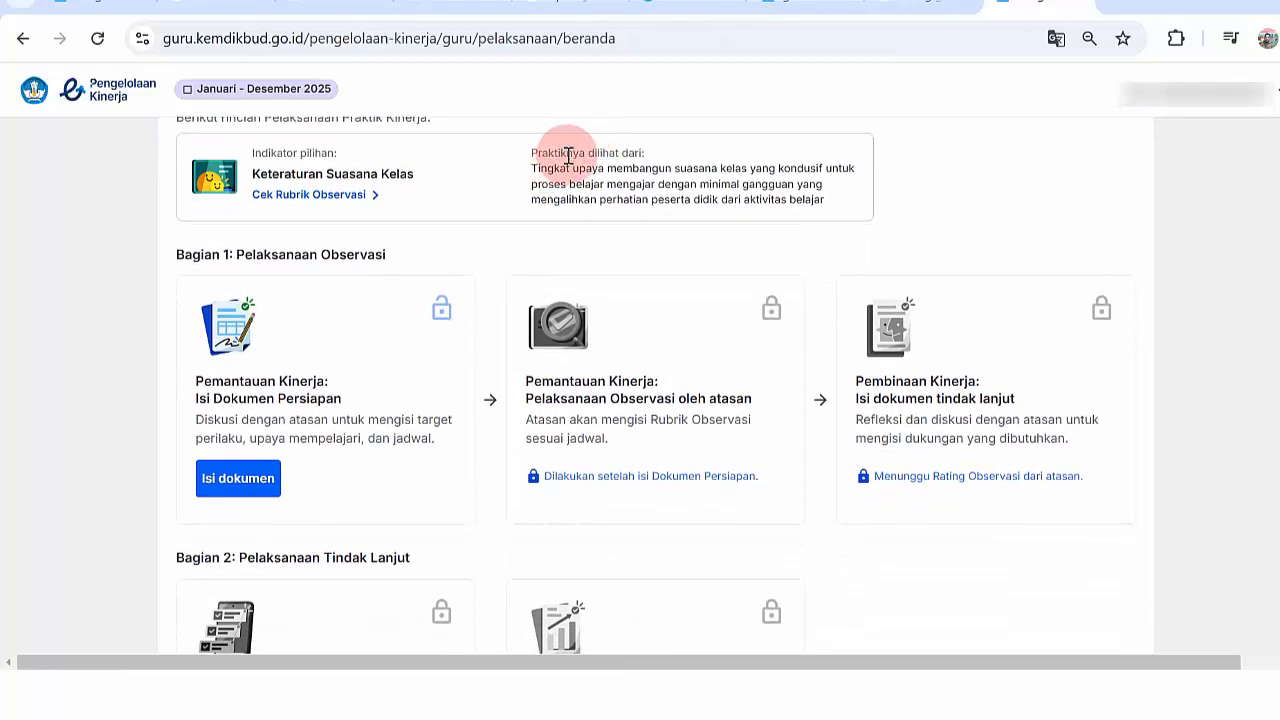
left_click_drag(551, 168, 790, 200)
left_click(790, 200)
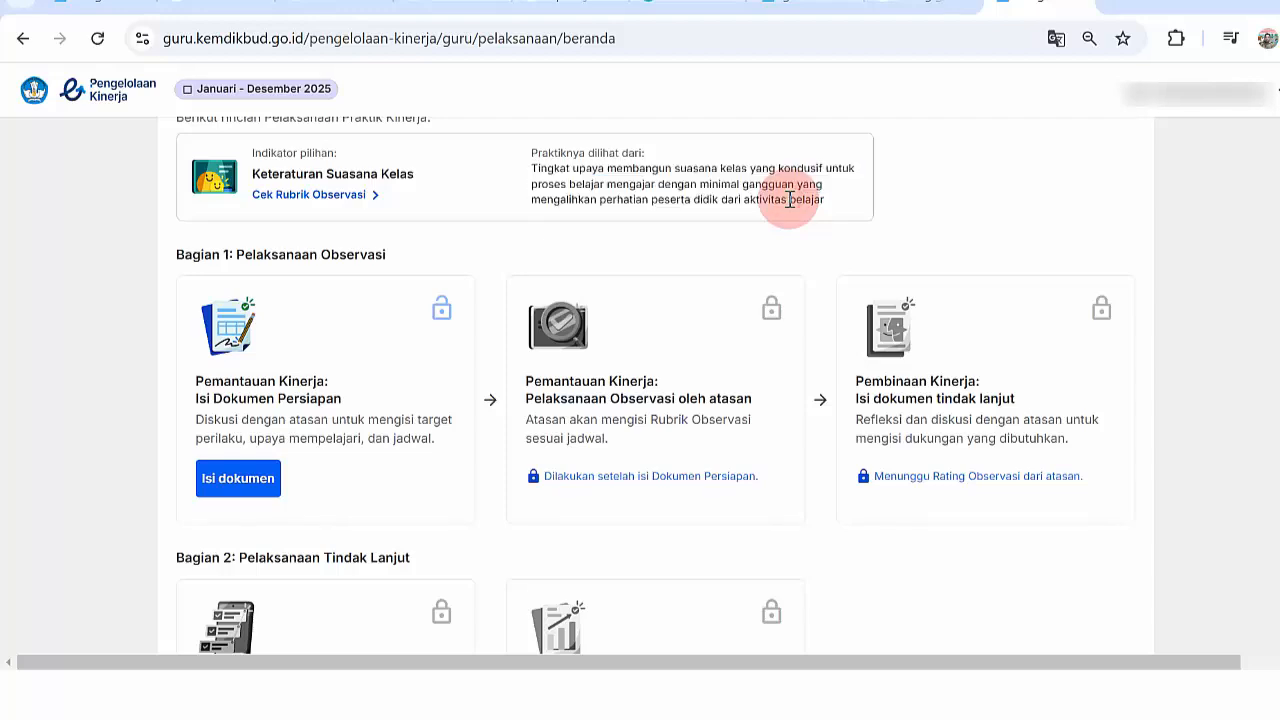
Read the Isi Dokumen Persiapan stage under Bagian 1: Pelaksanaan Observasi and open its document for filling in
scroll(1200, 354, "down", 1)
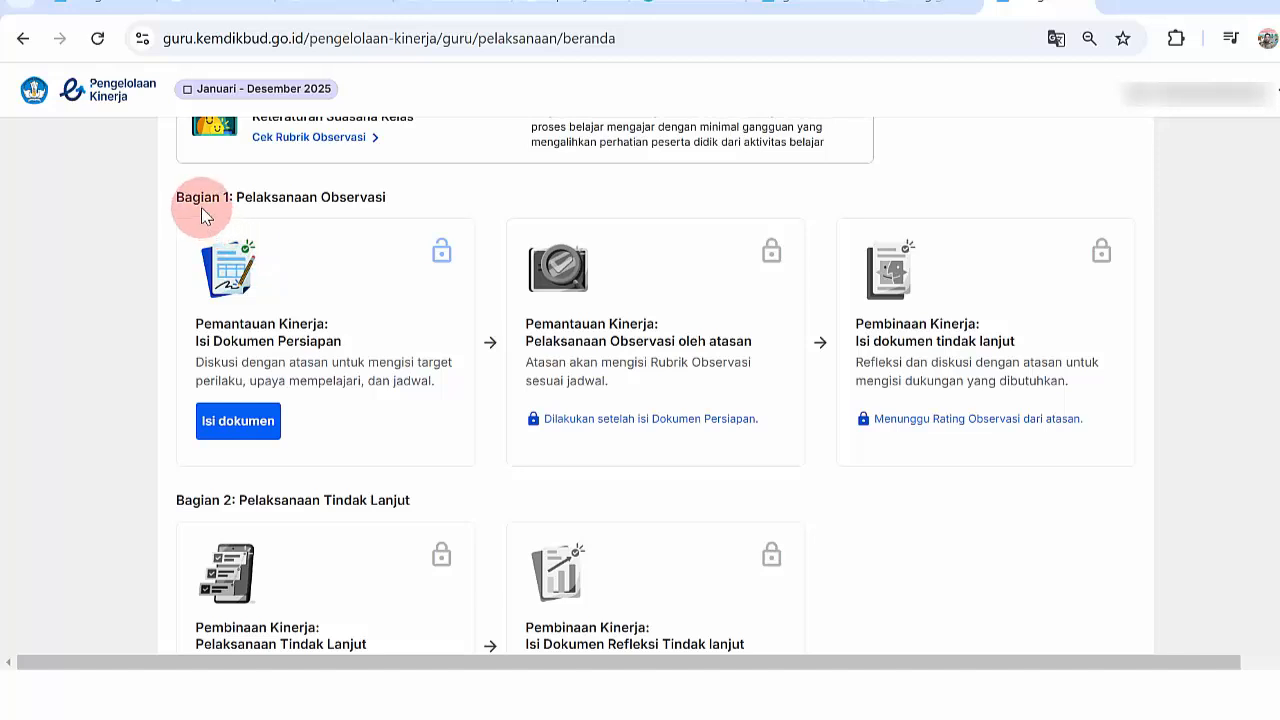
left_click_drag(211, 323, 309, 318)
left_click(308, 317)
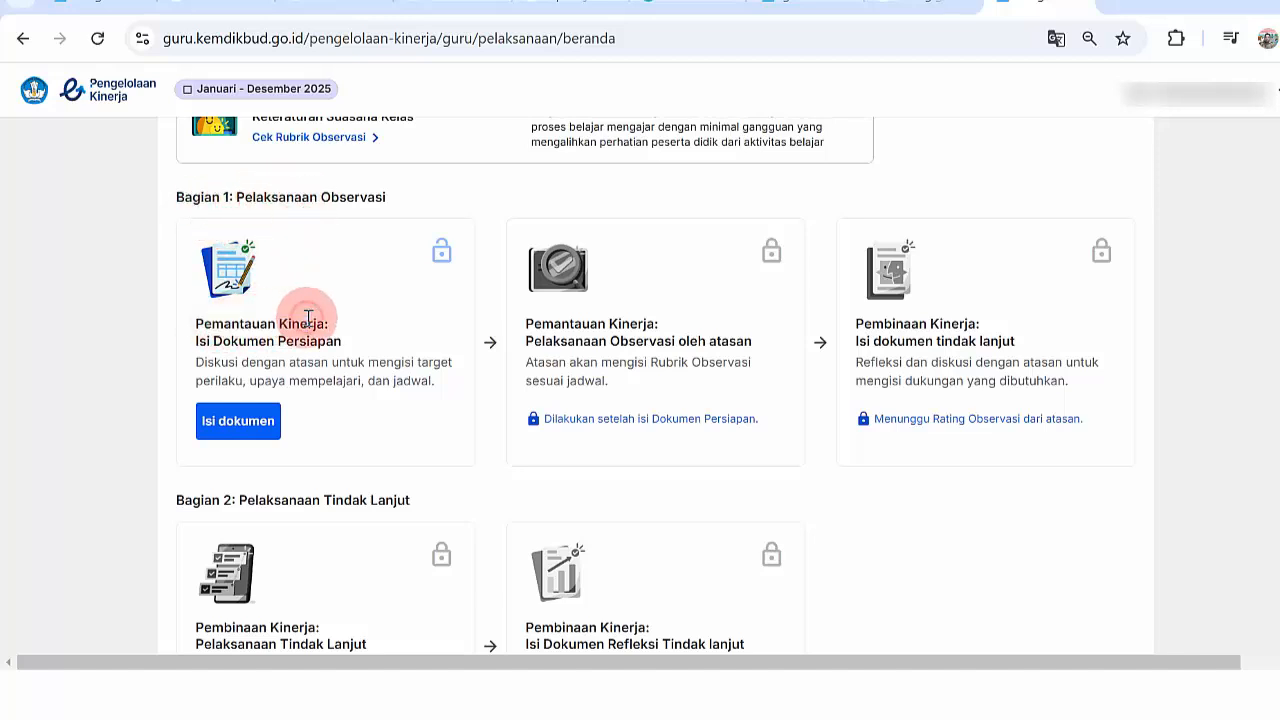
left_click_drag(235, 340, 278, 340)
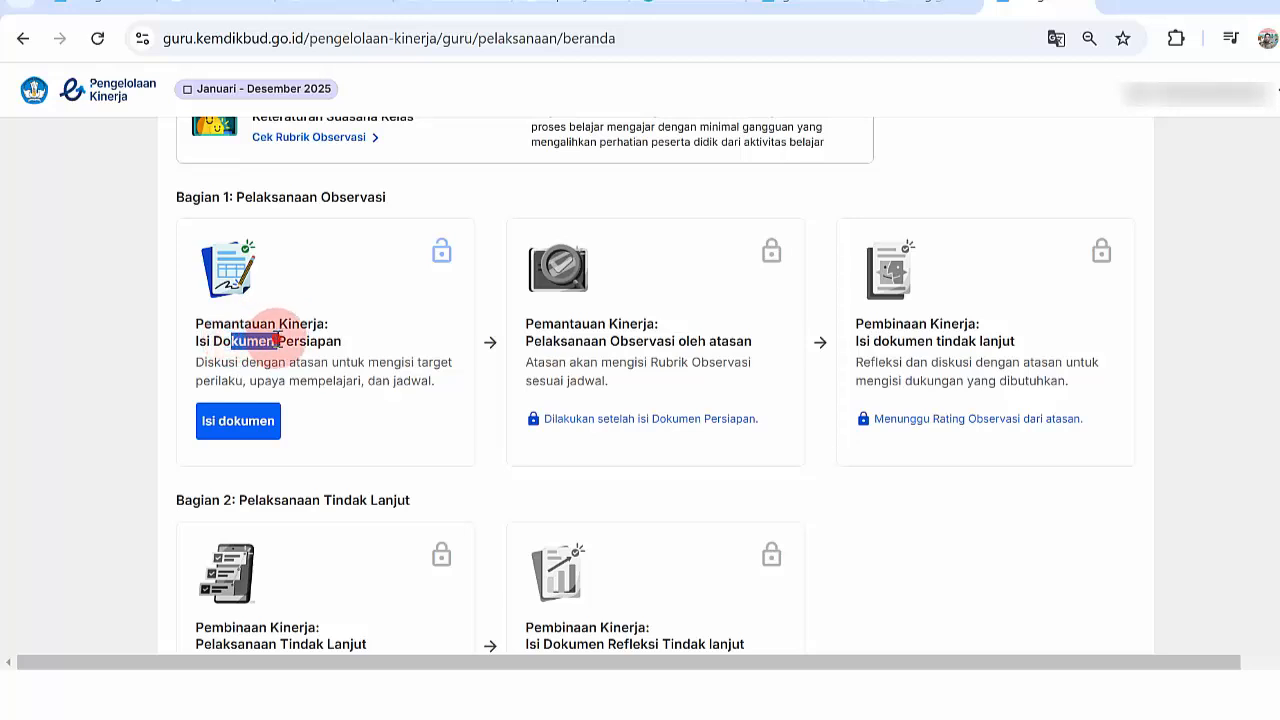
left_click_drag(205, 362, 363, 381)
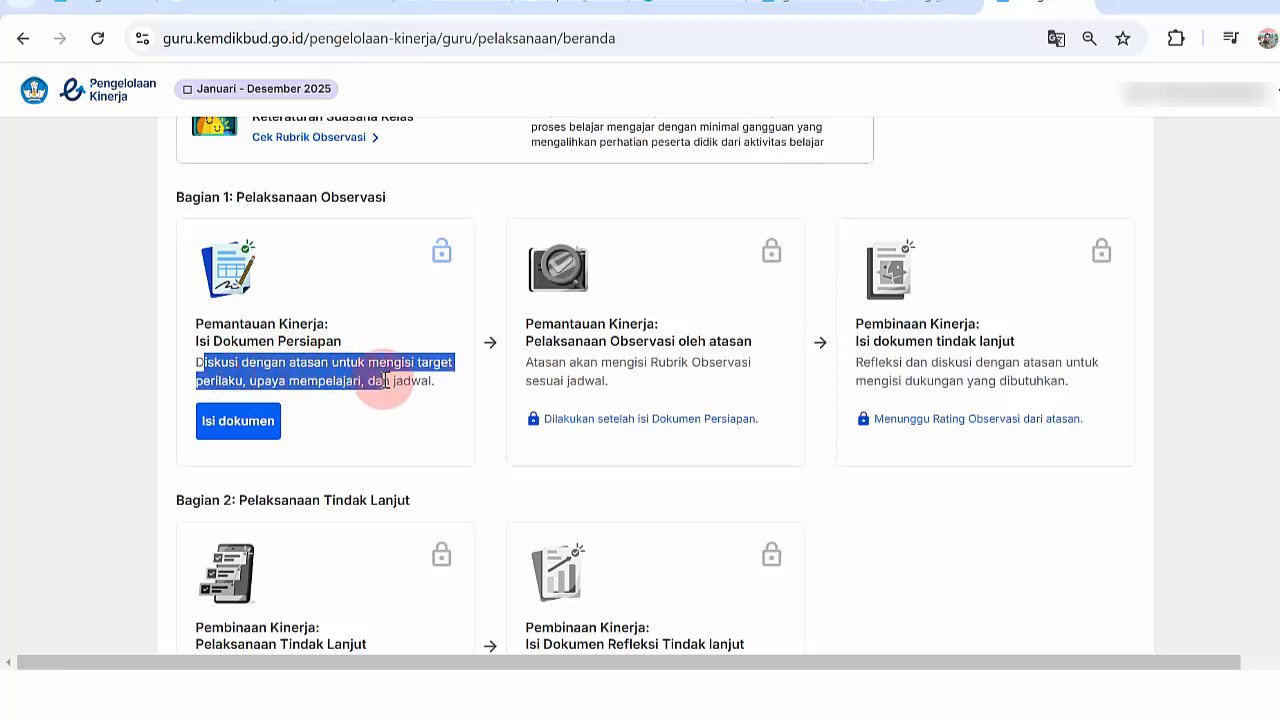
left_click(386, 380)
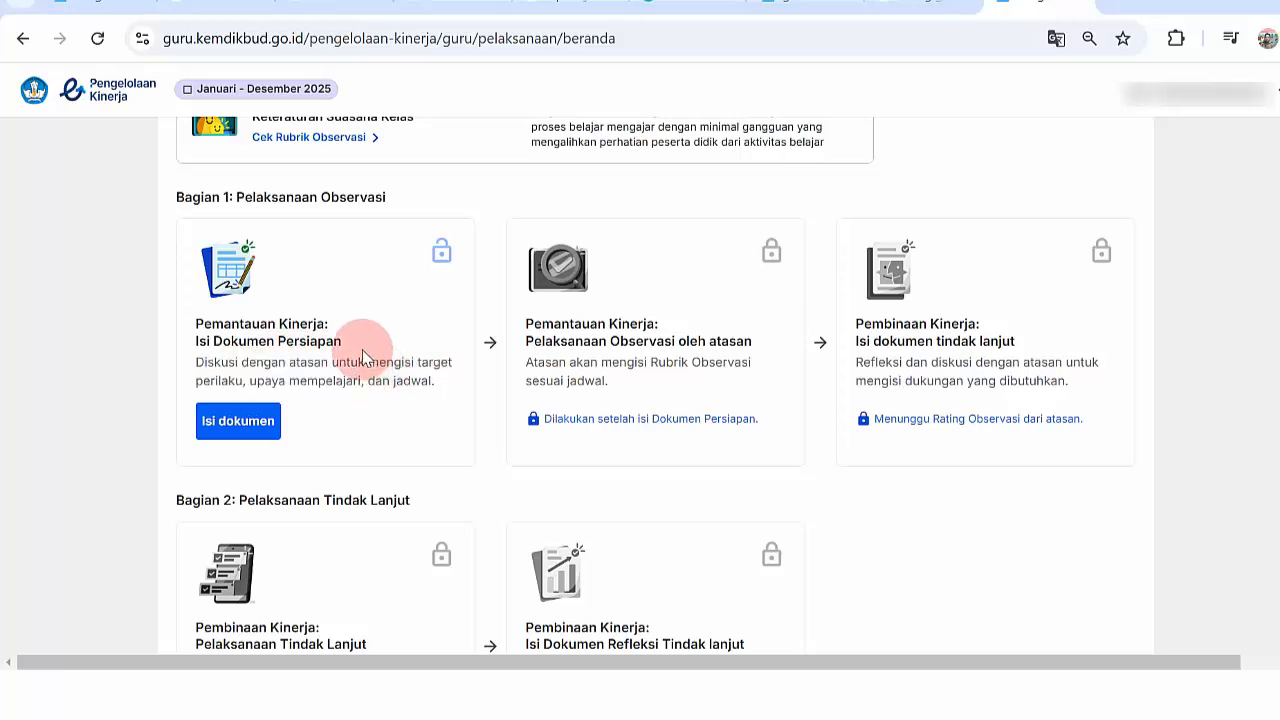
left_click(249, 423)
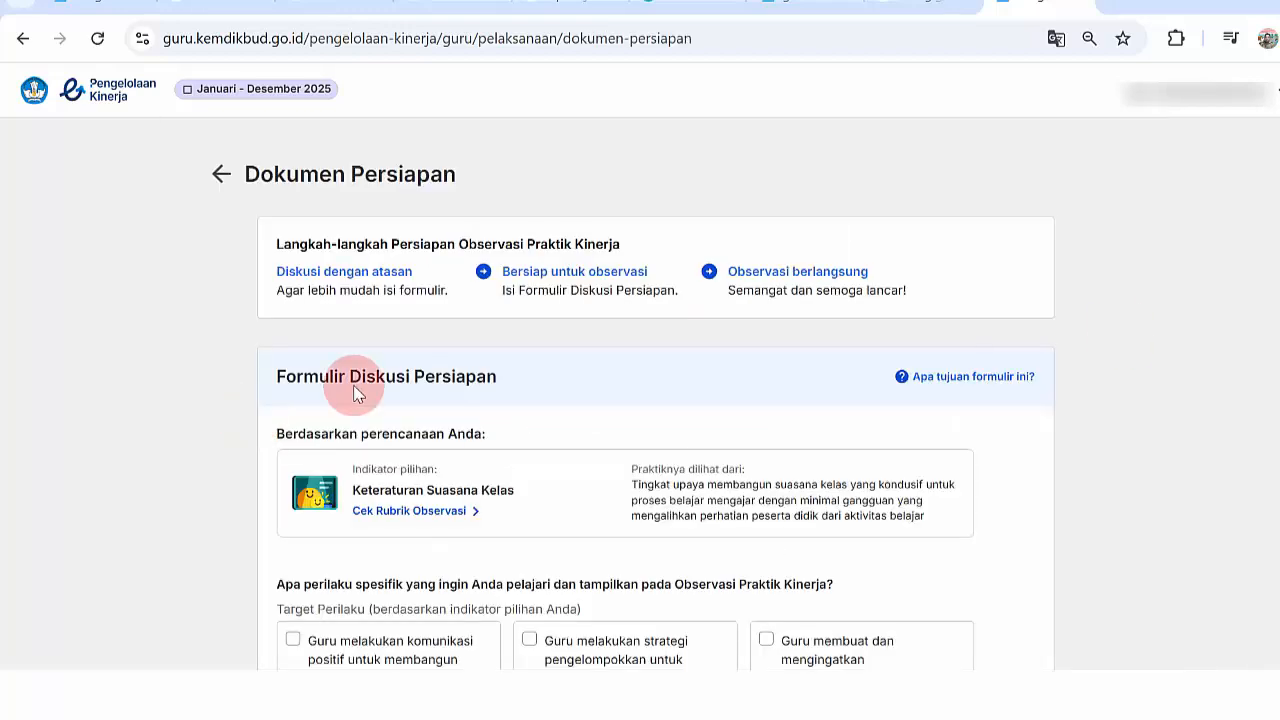
Look through the Dokumen Persiapan form and read the Langkah-langkah Persiapan Observasi Praktik Kinerja, starting with Diskusi dengan atasan
scroll(640, 409, "down", 1)
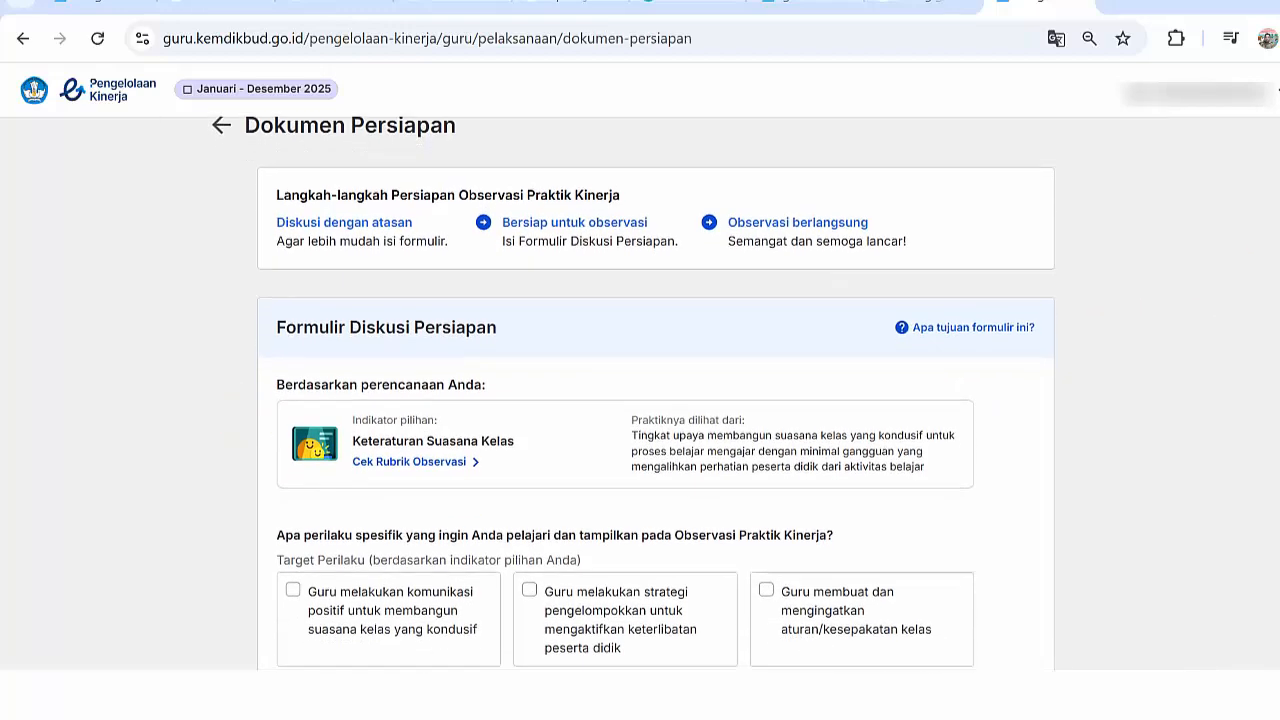
scroll(640, 409, "down", 1)
scroll(640, 409, "up", 1)
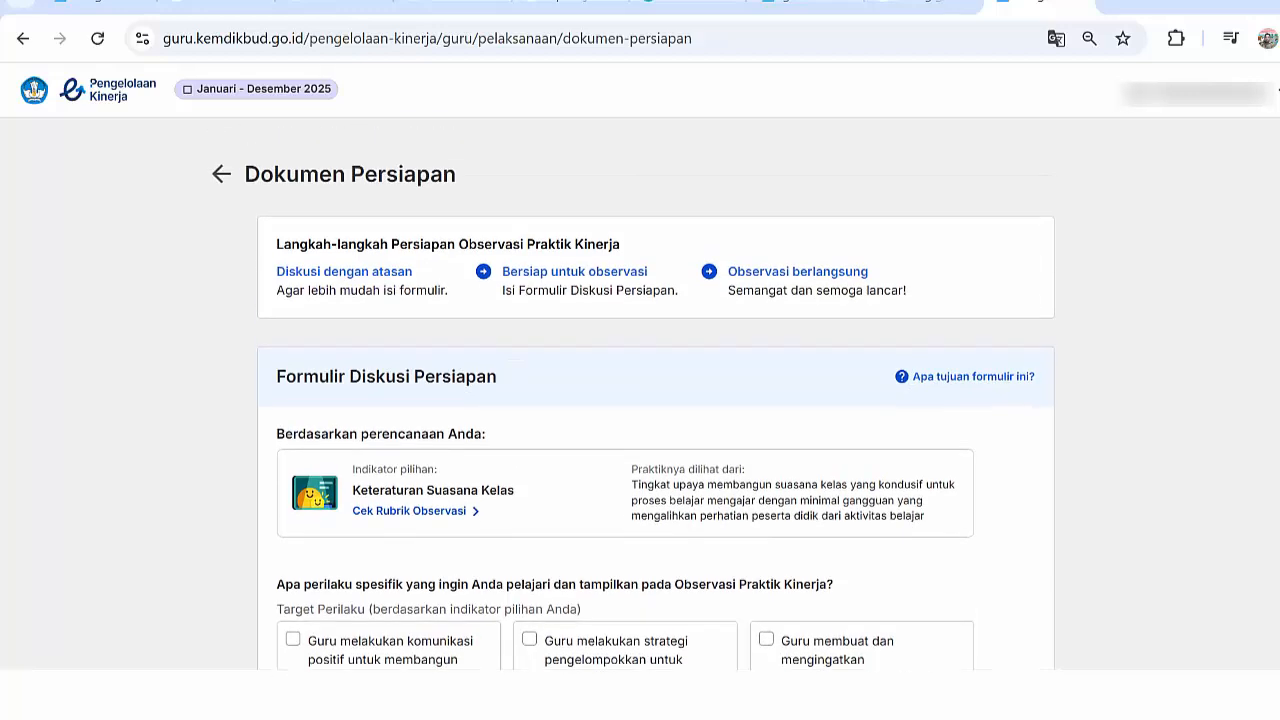
scroll(640, 409, "down", 10)
scroll(640, 409, "up", 10)
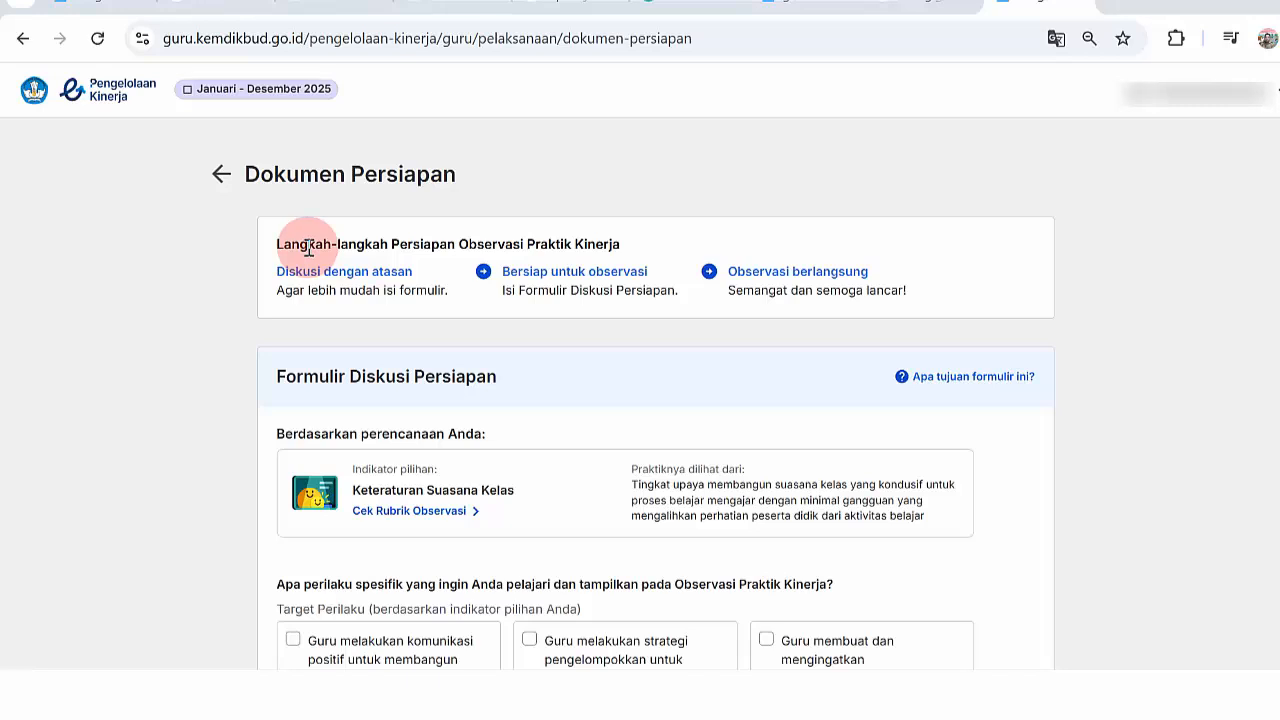
left_click_drag(399, 244, 600, 240)
left_click(600, 240)
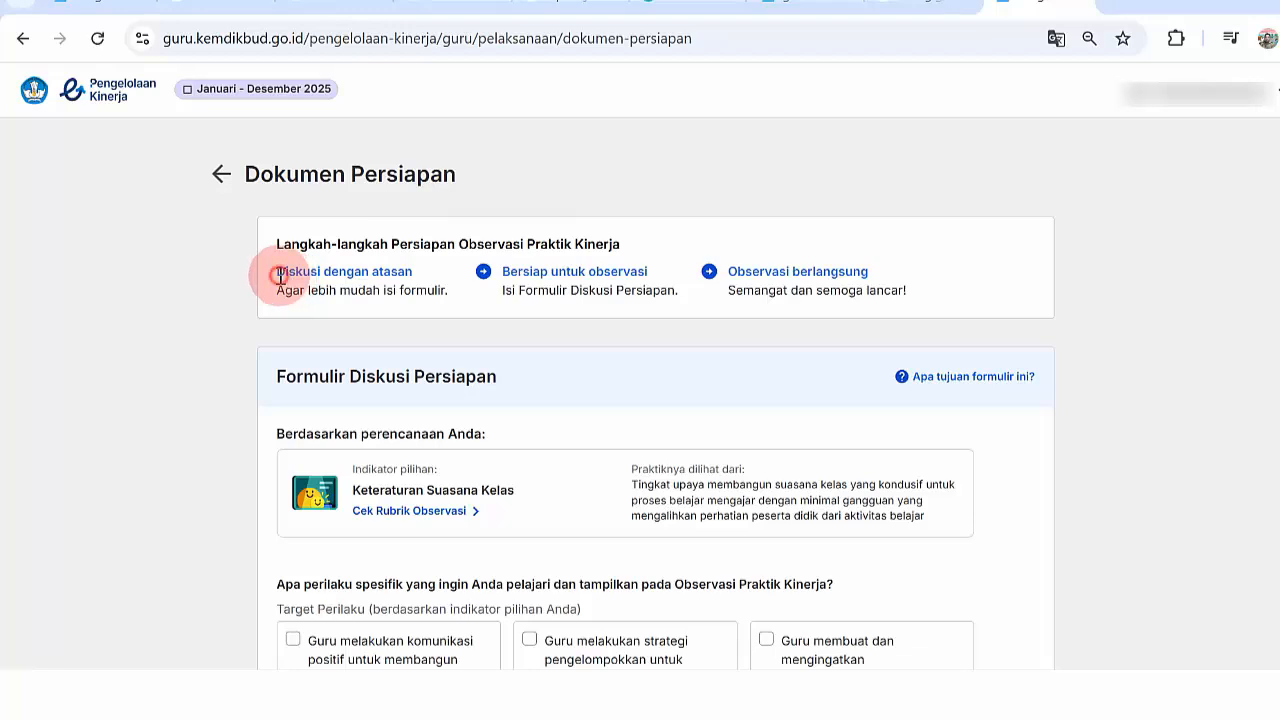
left_click_drag(280, 276, 369, 272)
left_click(1214, 265)
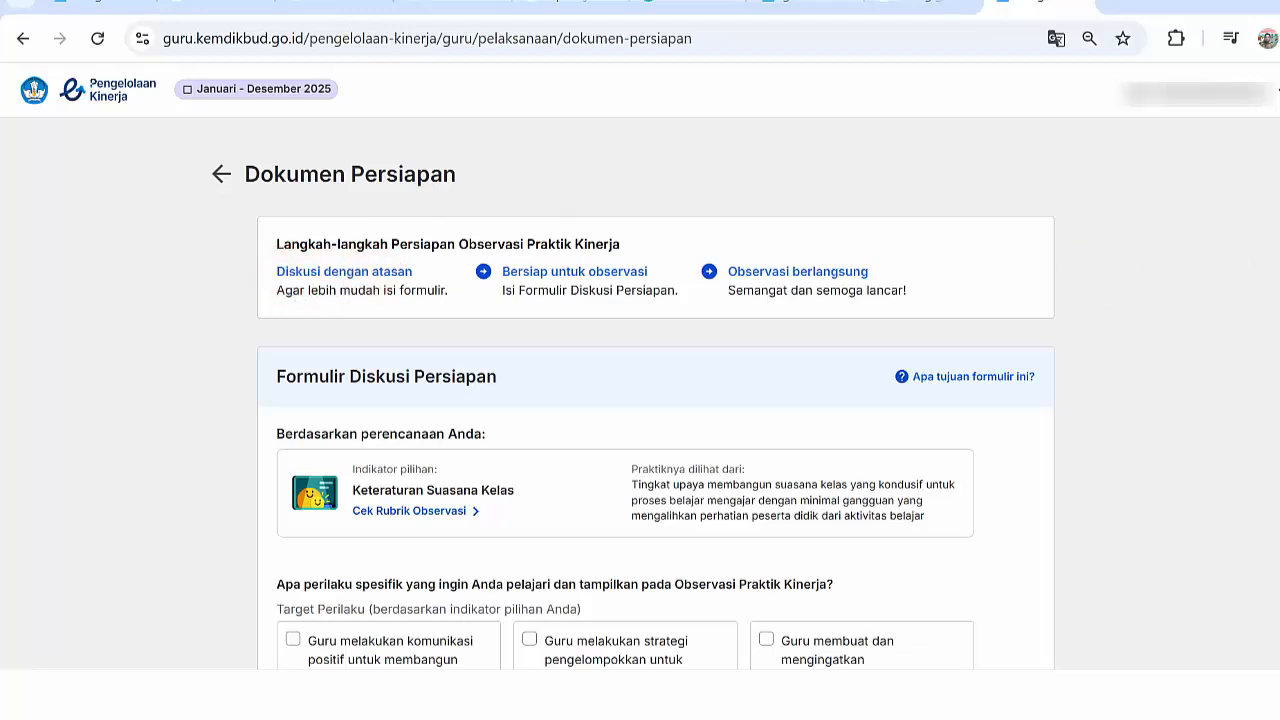
Browse the Tanggal calendar under Jadwal Observasi Praktik Kinerja from February to June 2025 and close it without choosing a date
scroll(1214, 265, "down", 3)
scroll(535, 353, "down", 5)
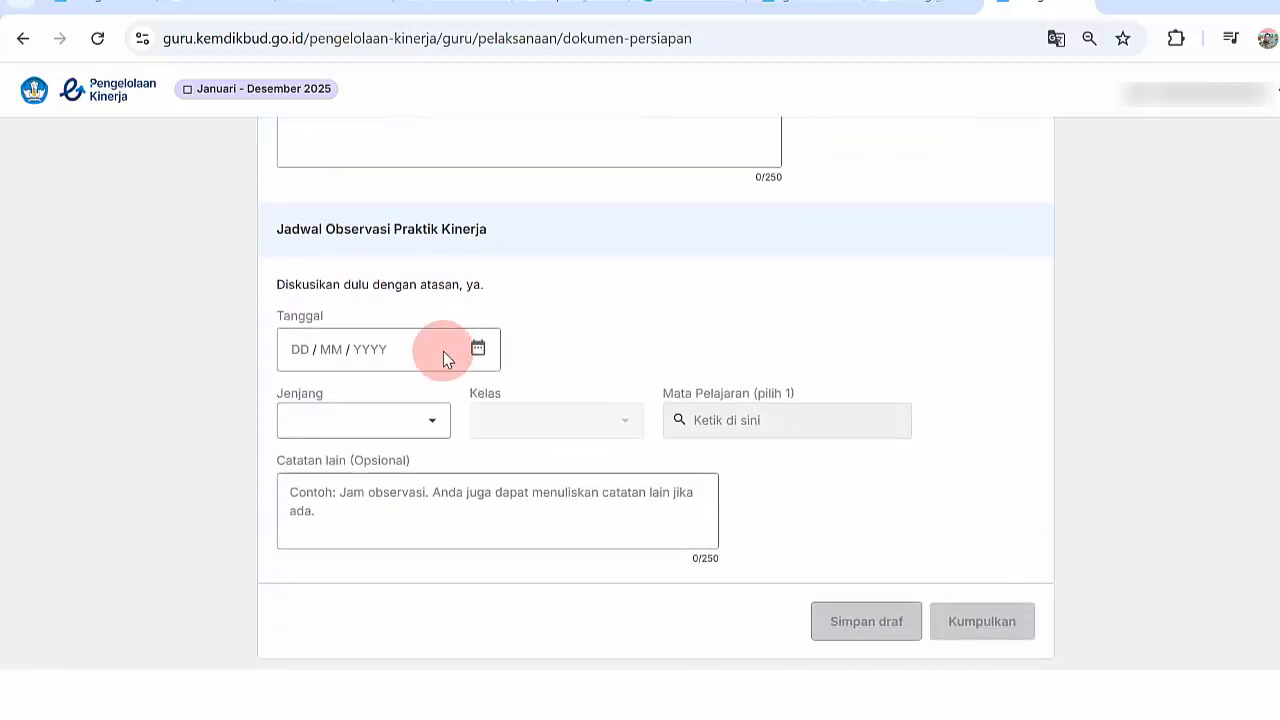
left_click(478, 350)
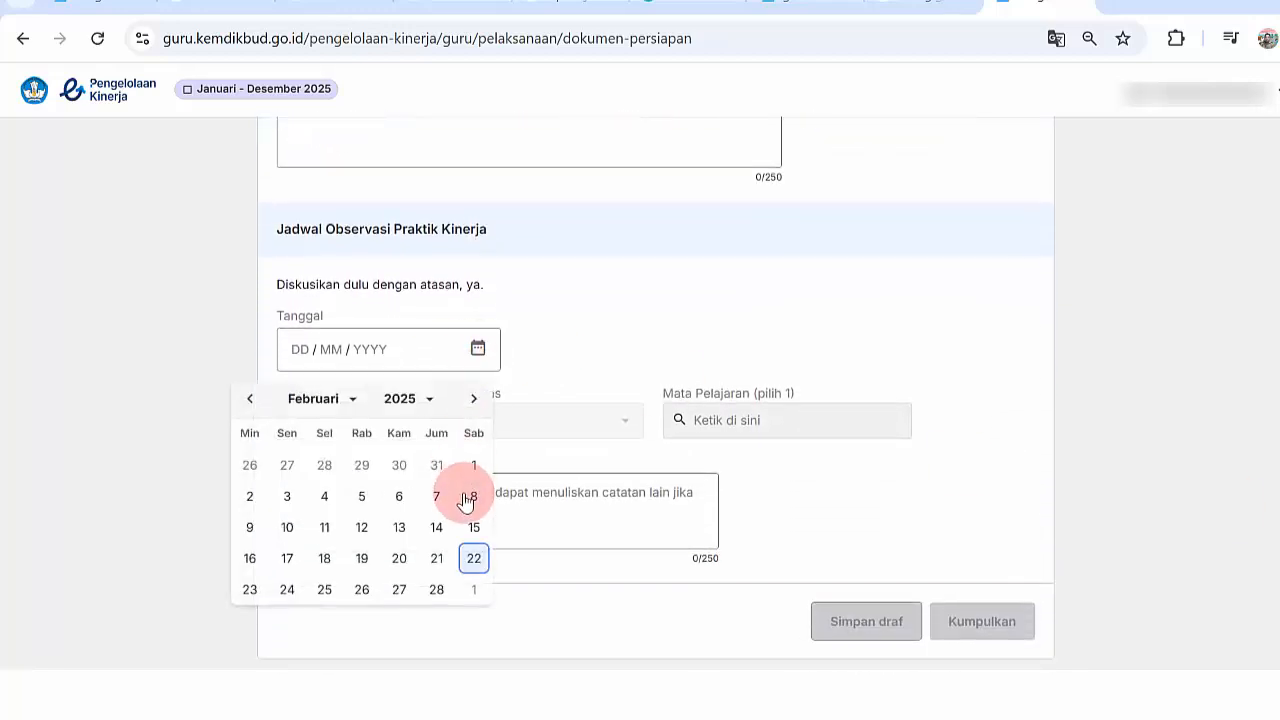
left_click(474, 401)
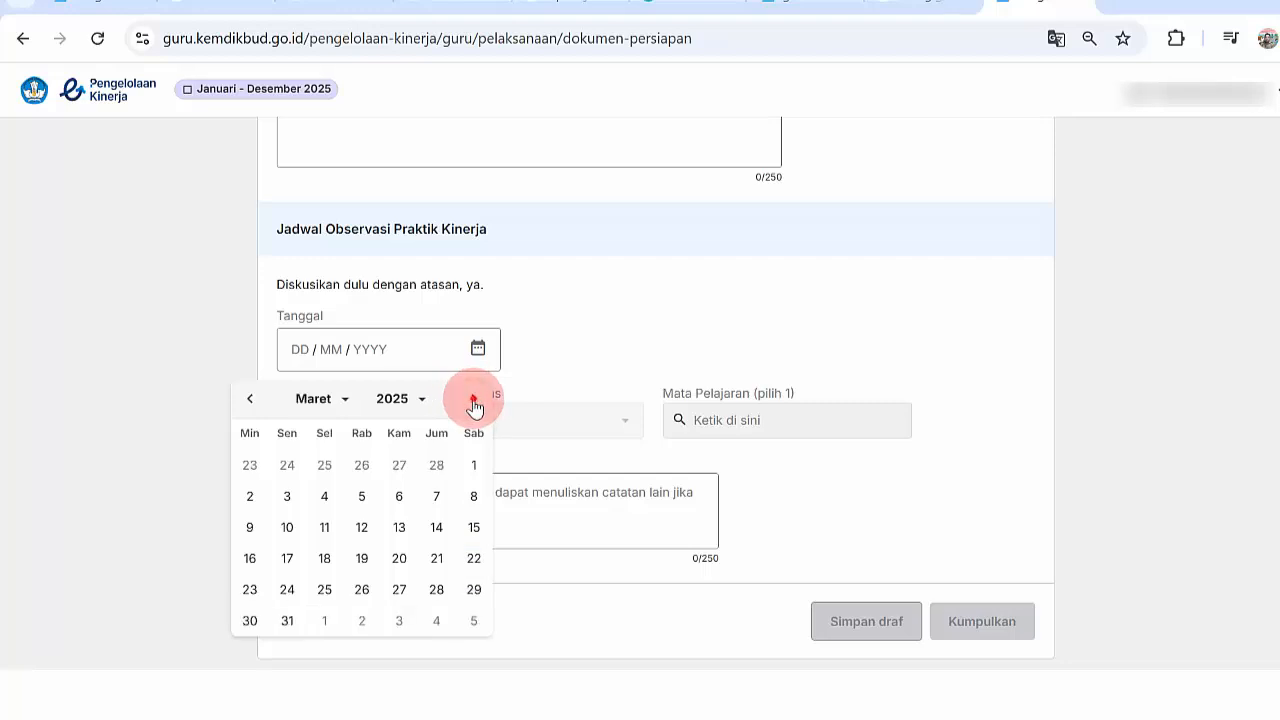
left_click(474, 401)
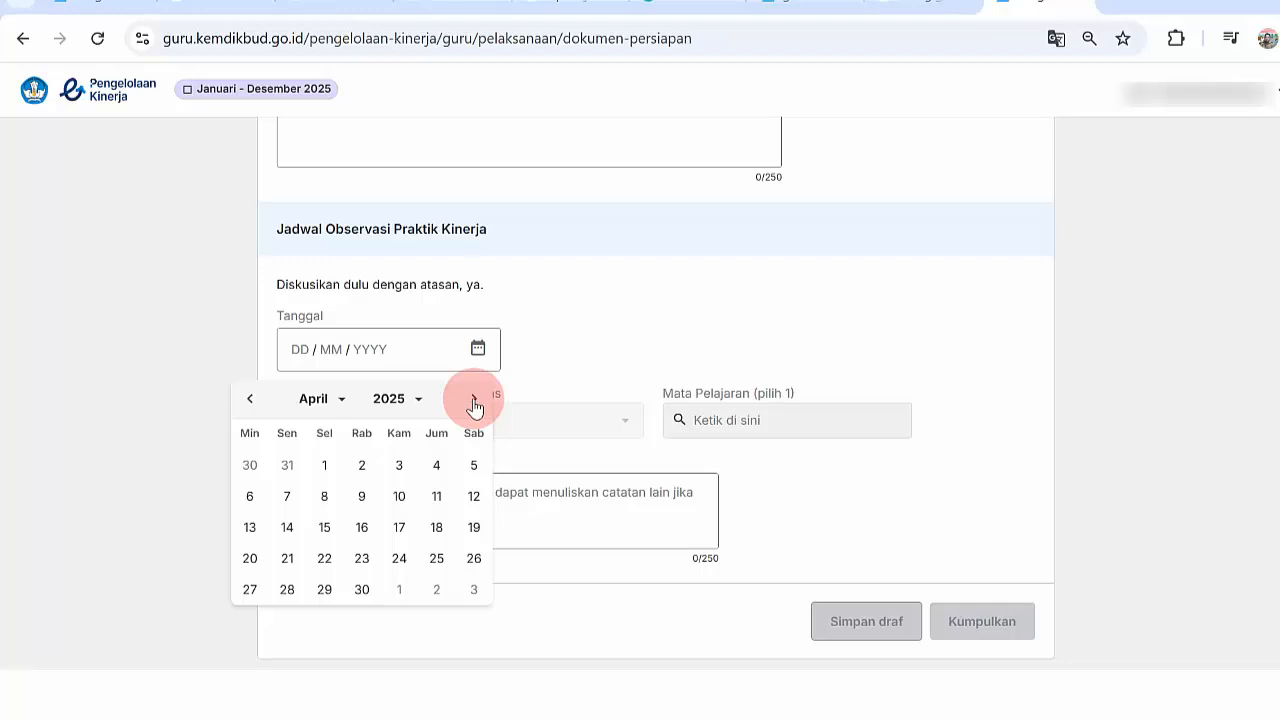
left_click(473, 400)
left_click(474, 401)
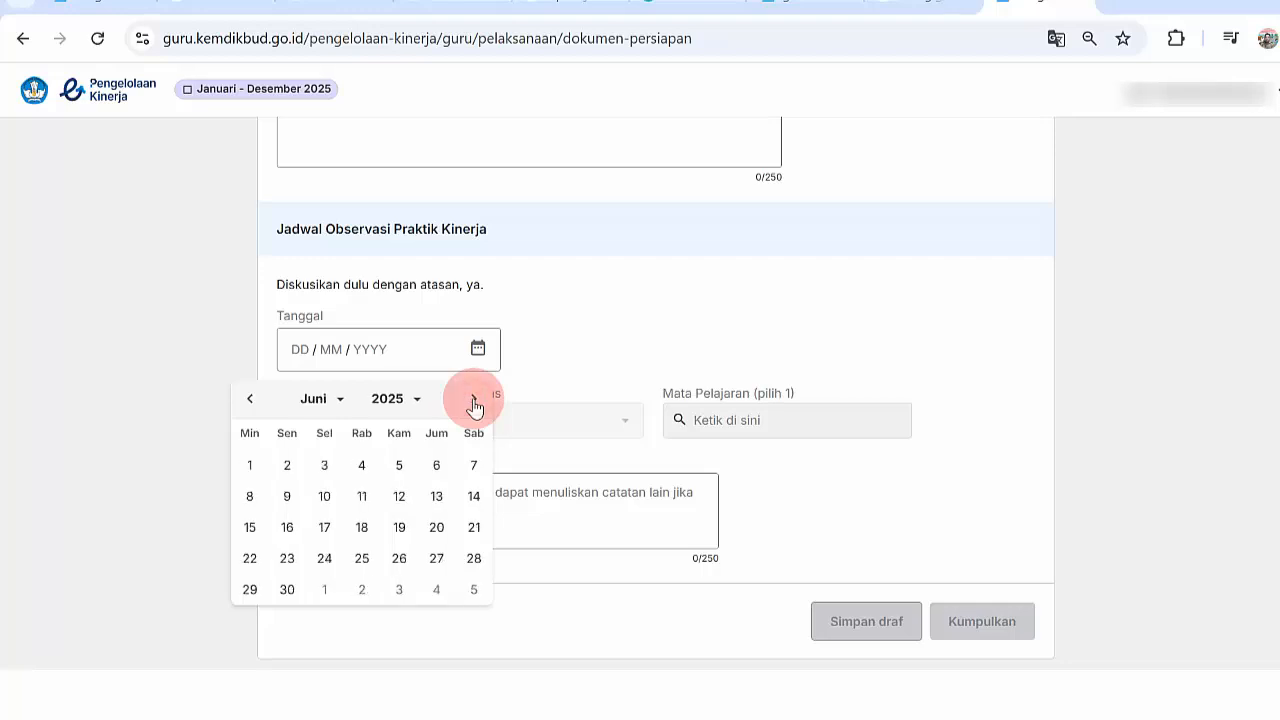
left_click(252, 401)
left_click(253, 401)
left_click(253, 401)
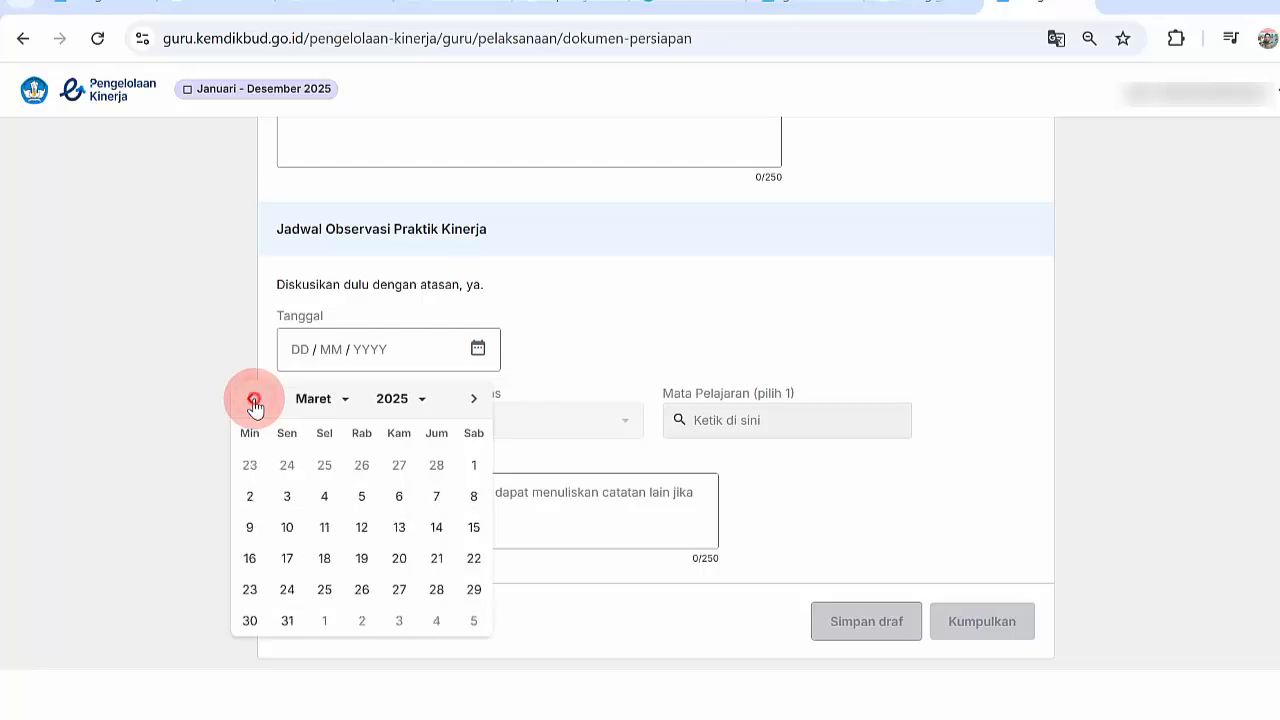
left_click(253, 401)
left_click(1174, 273)
Read the three Langkah-langkah Persiapan Observasi Praktik Kinerja: Diskusi dengan atasan, Bersiap untuk observasi and Observasi berlangsung
scroll(656, 393, "up", 7)
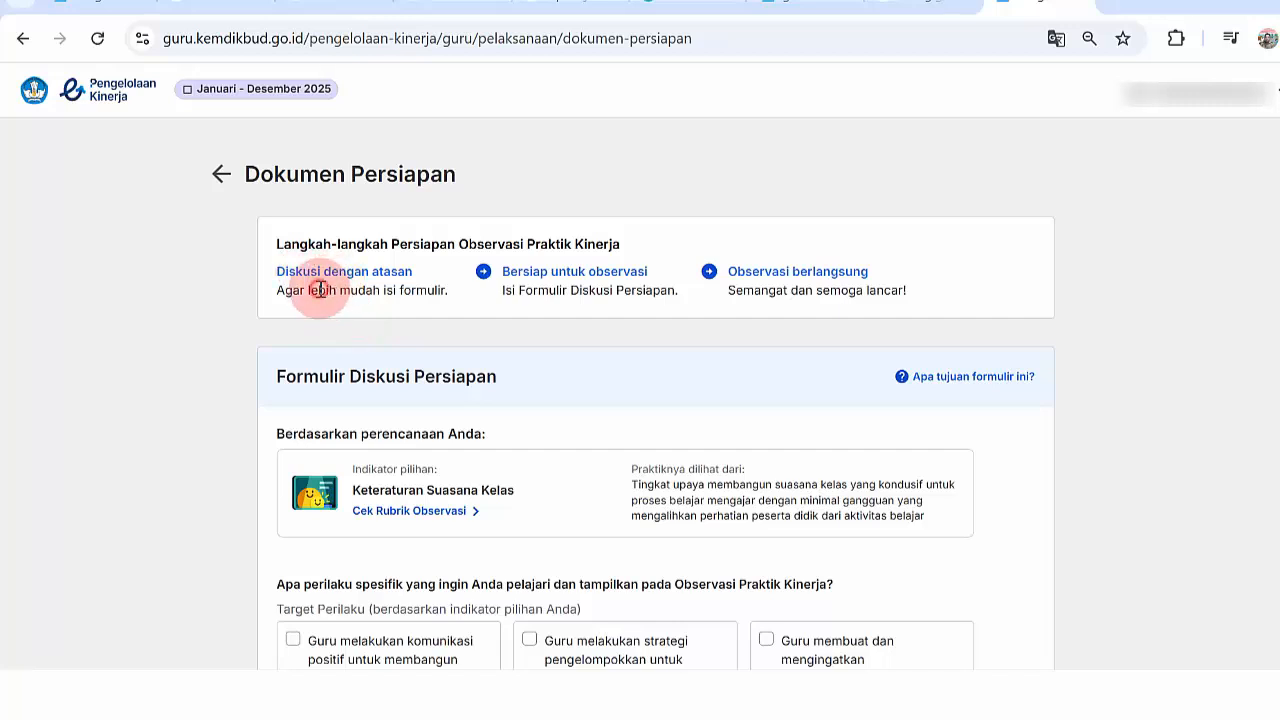
left_click_drag(318, 289, 400, 293)
left_click(401, 292)
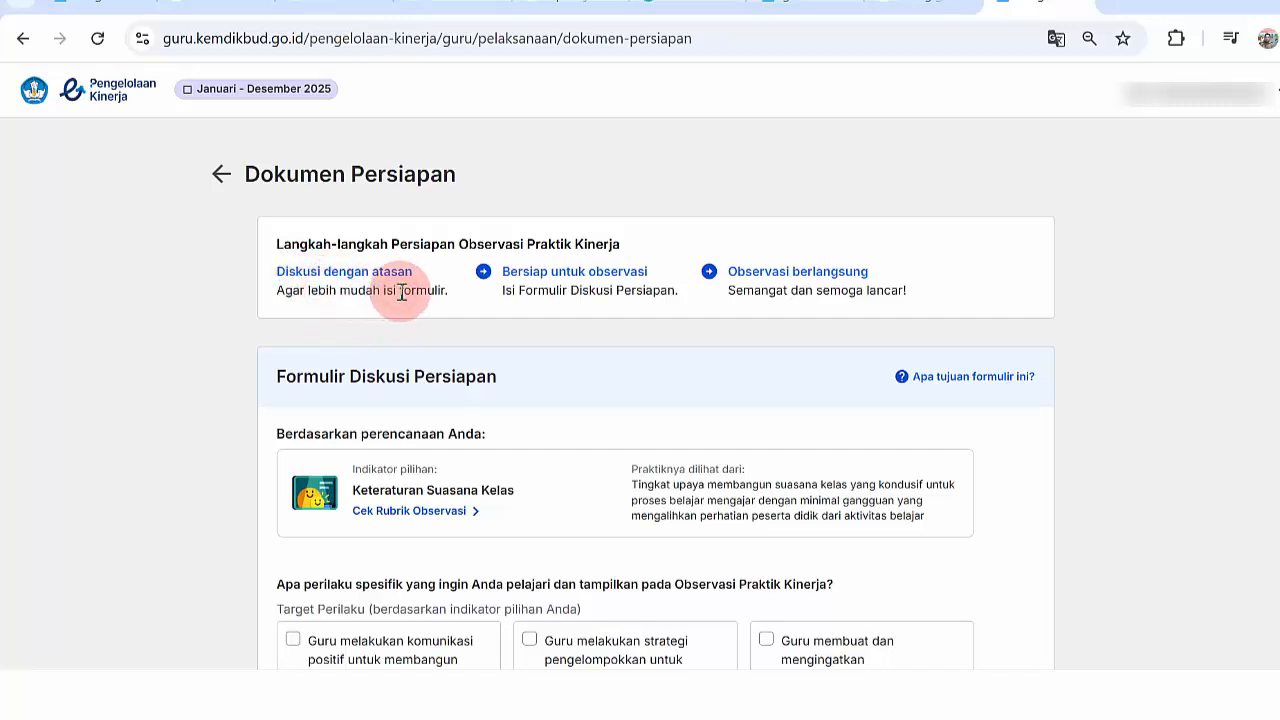
left_click_drag(524, 272, 600, 263)
left_click(600, 264)
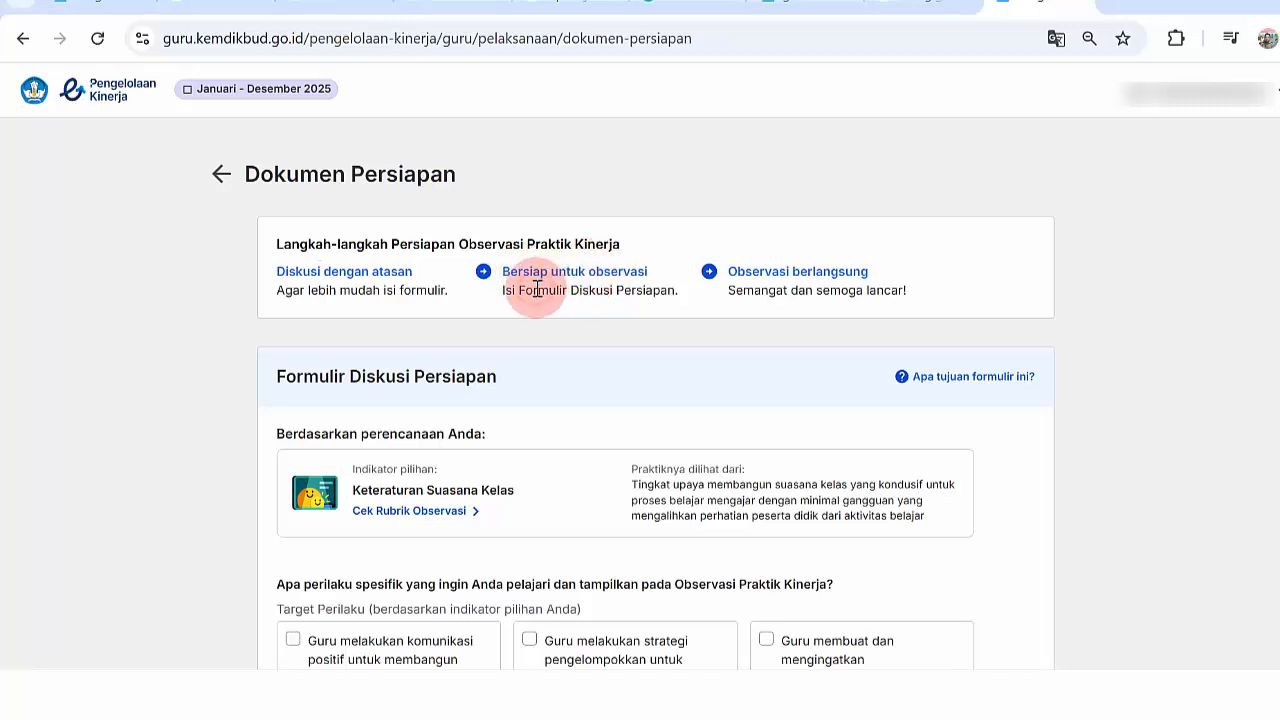
left_click_drag(537, 289, 628, 287)
left_click(794, 264)
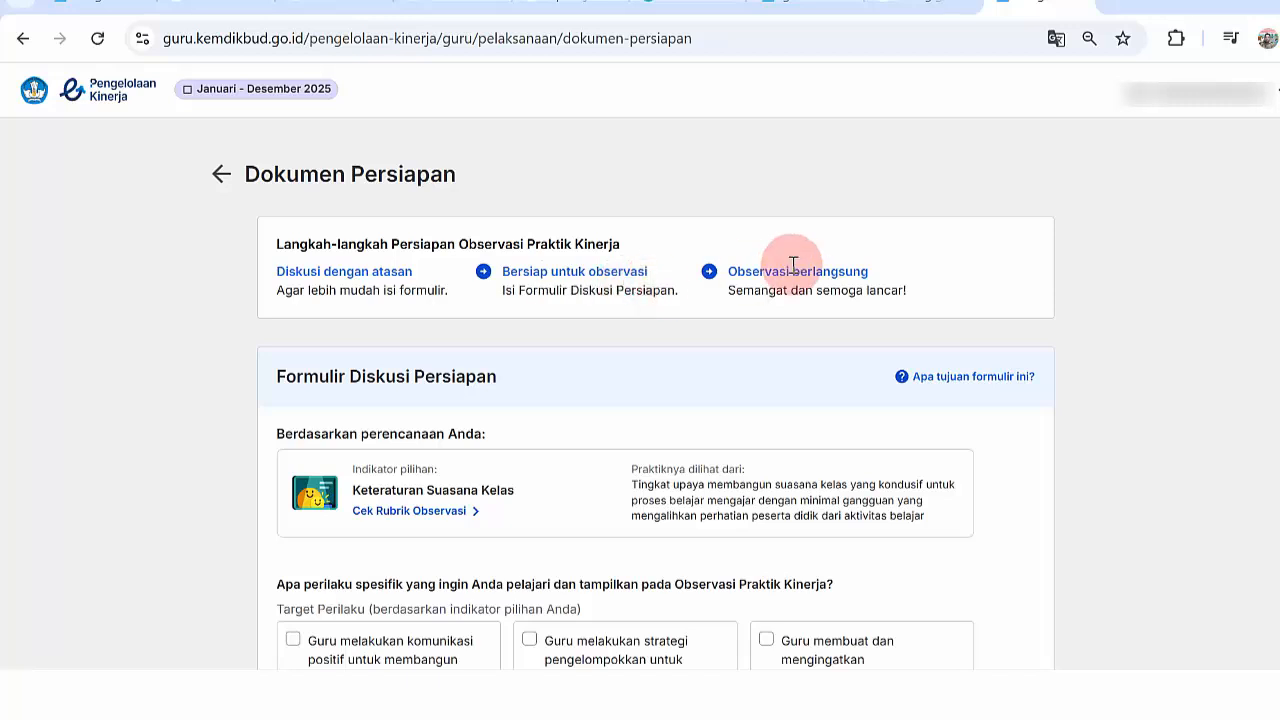
left_click_drag(759, 271, 824, 281)
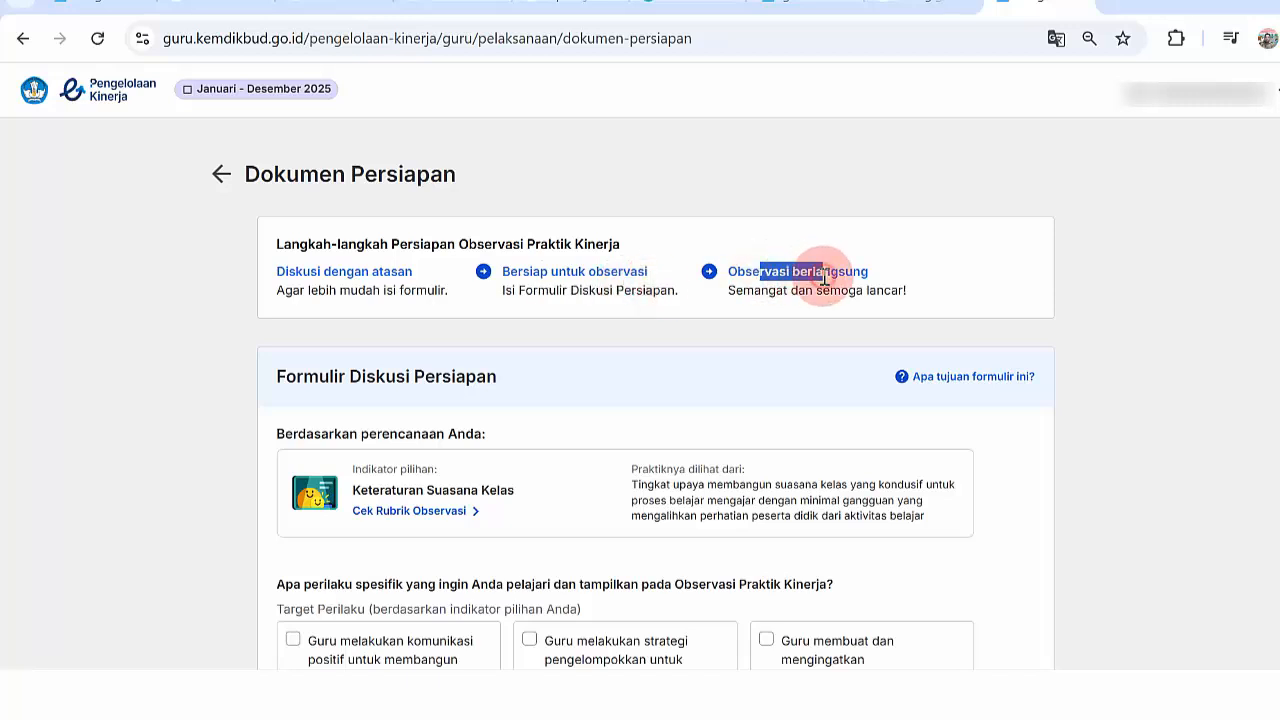
left_click(818, 284)
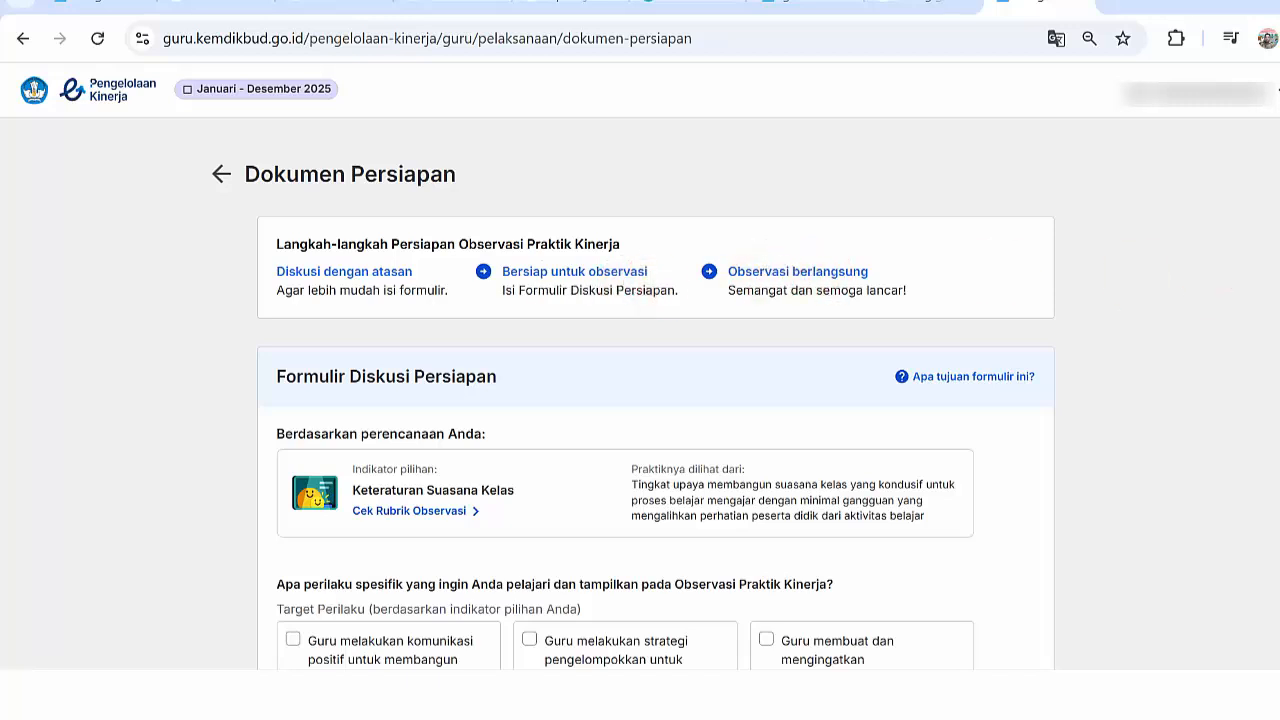
Review the Keteraturan Suasana Kelas indicator and its Rubrik Observasi in the Formulir Diskusi Persiapan, and acknowledge the rubric with Saya mengerti
scroll(655, 400, "down", 3)
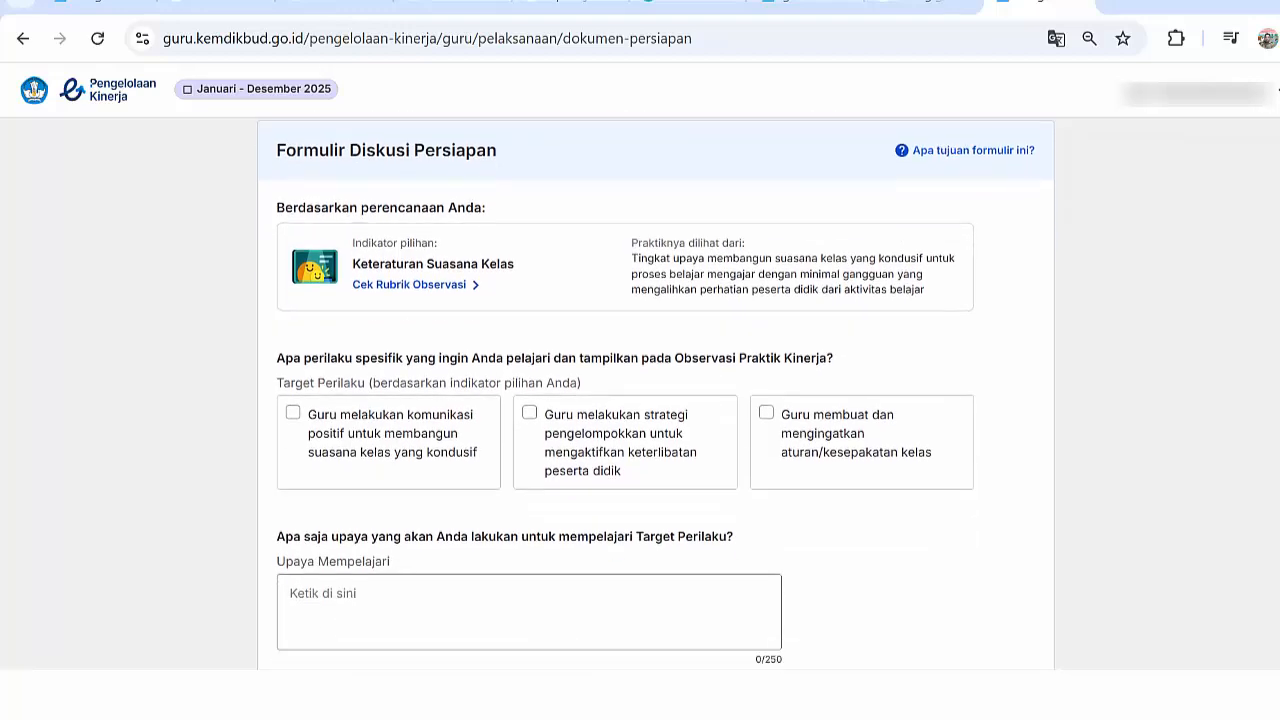
scroll(655, 400, "down", 1)
scroll(655, 400, "down", 1)
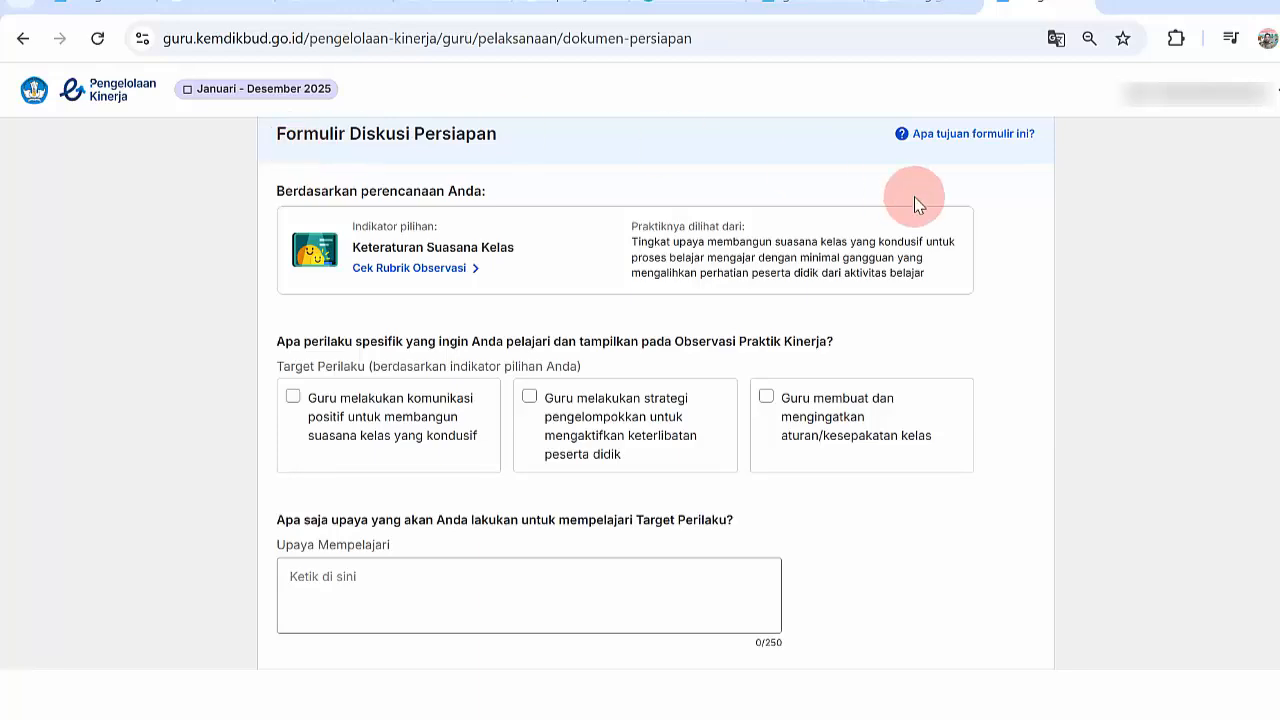
scroll(655, 400, "down", 1)
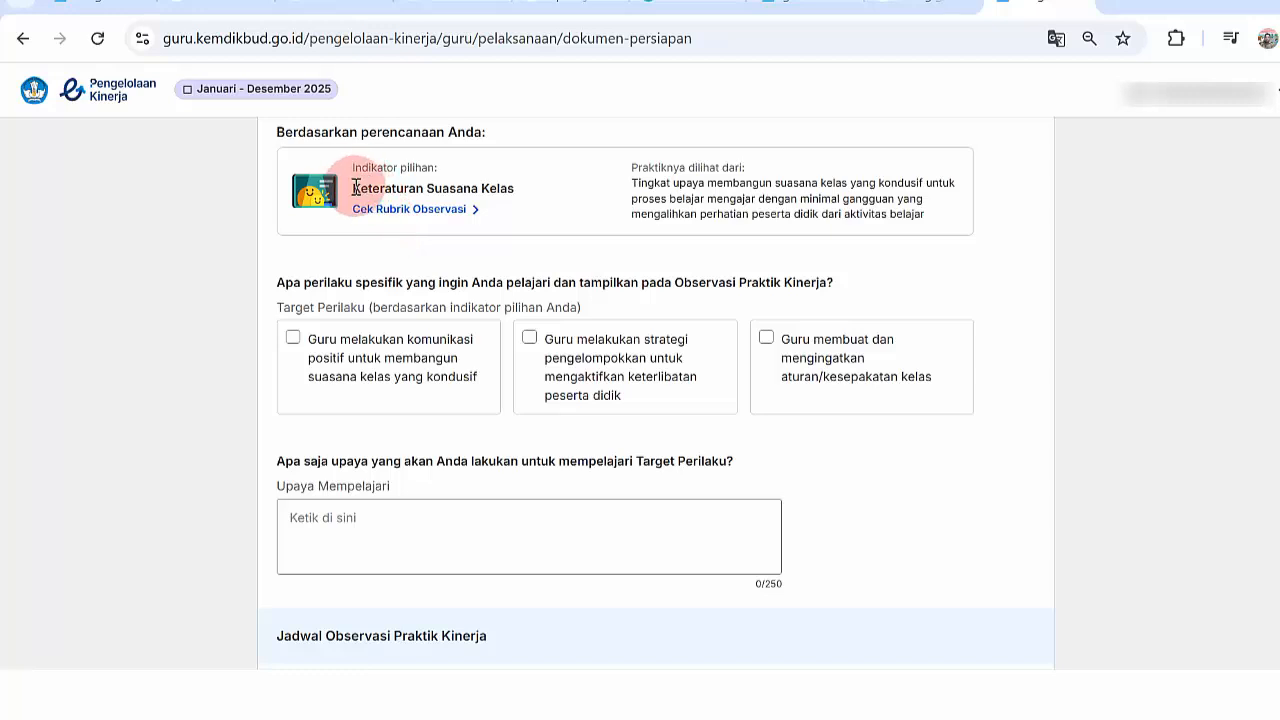
left_click_drag(355, 188, 503, 188)
left_click(507, 188)
left_click(415, 210)
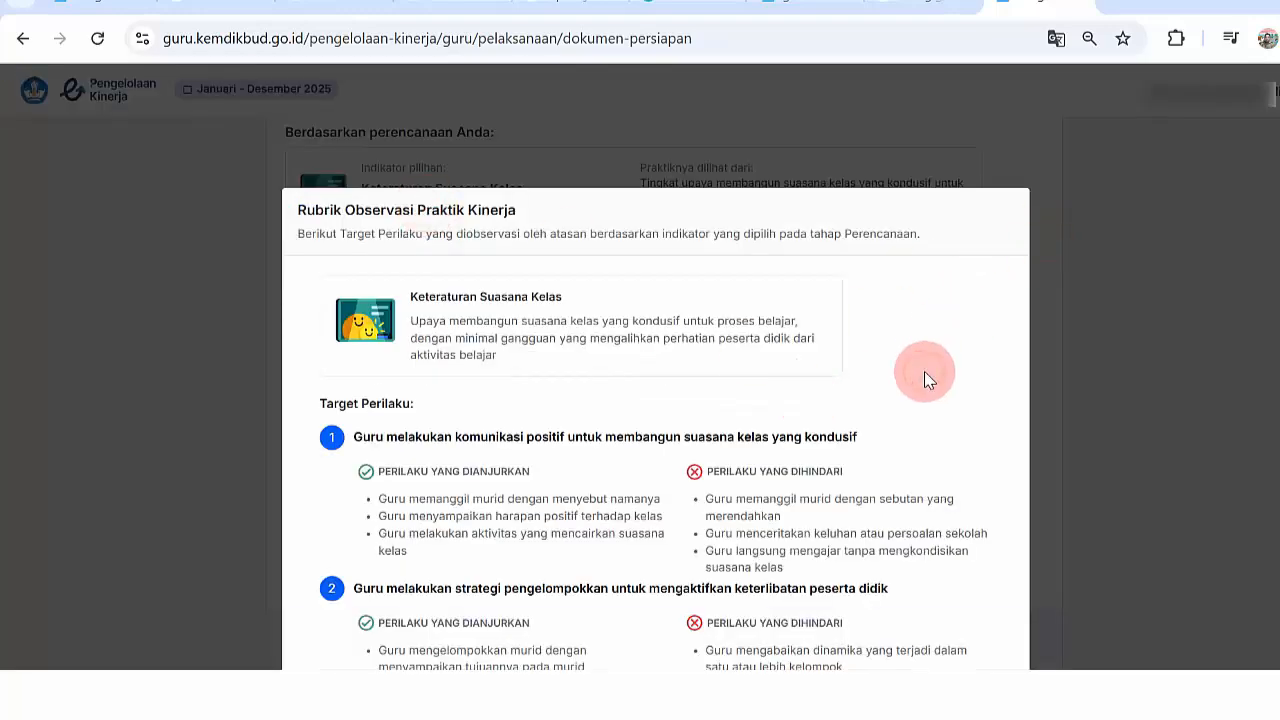
scroll(656, 450, "down", 5)
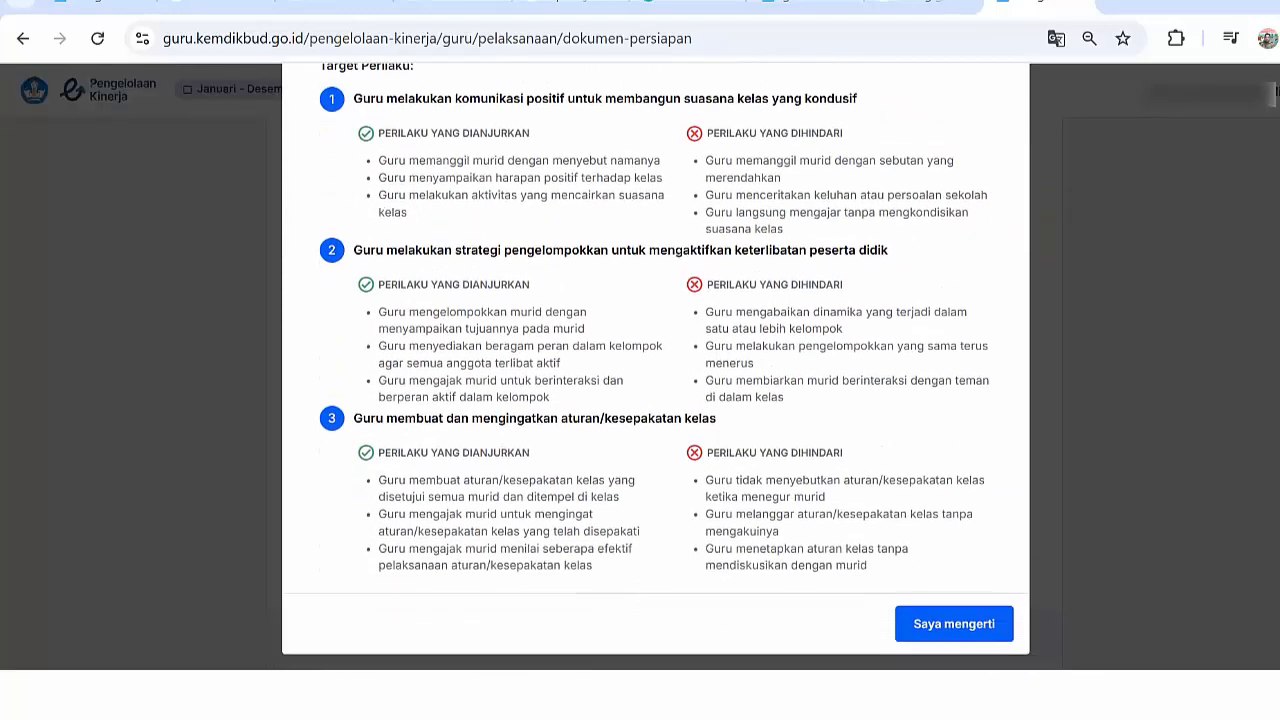
left_click(979, 590)
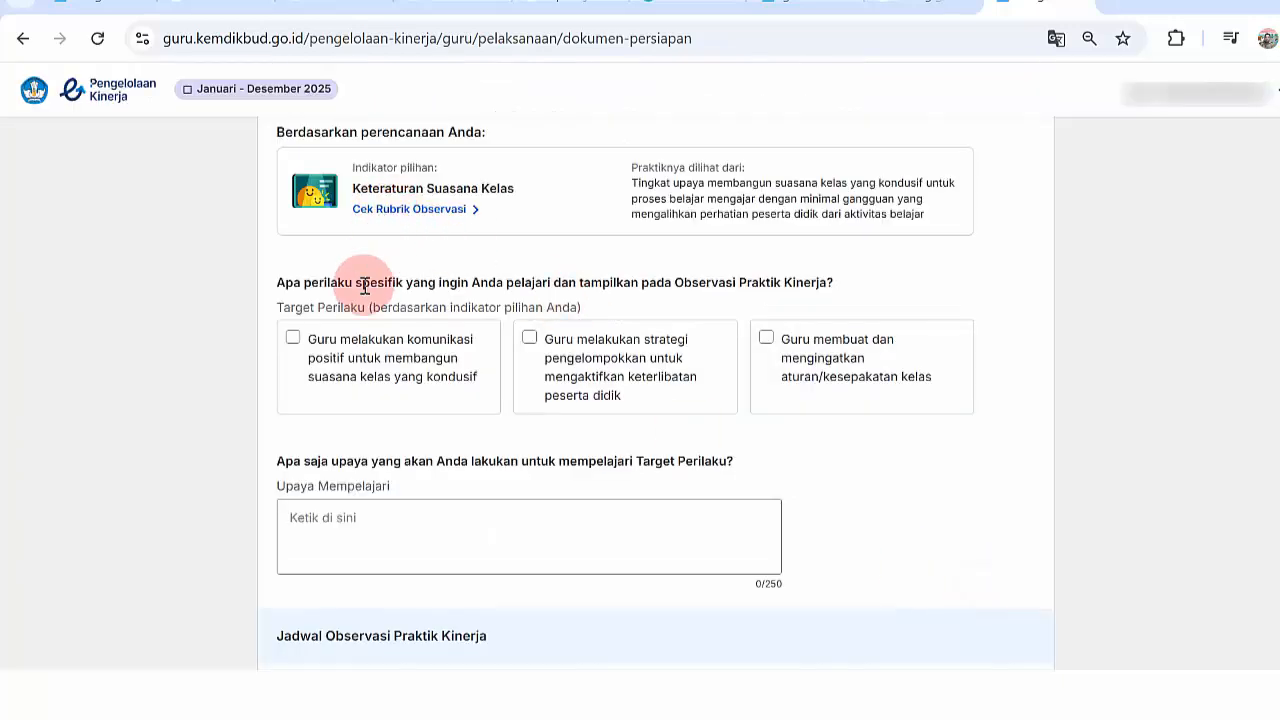
Read the question on the specific behaviour to learn and show, together with its Target Perilaku options
scroll(656, 390, "down", 2)
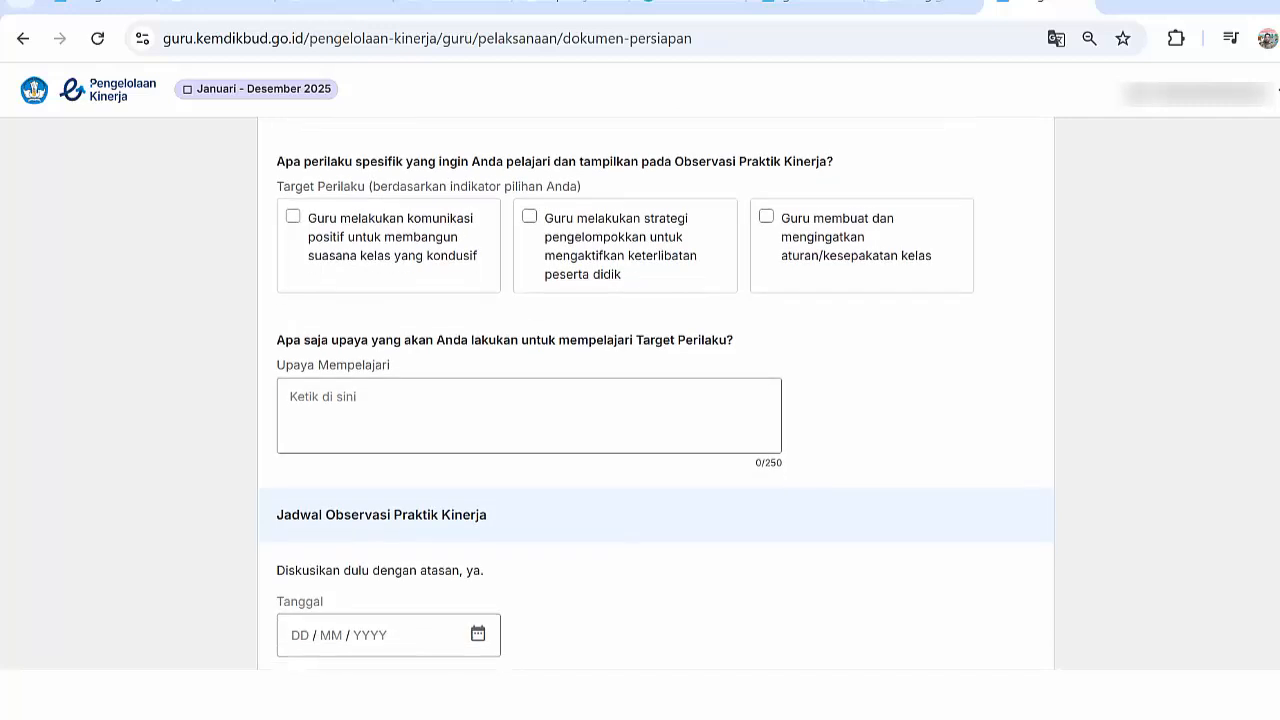
left_click(350, 230)
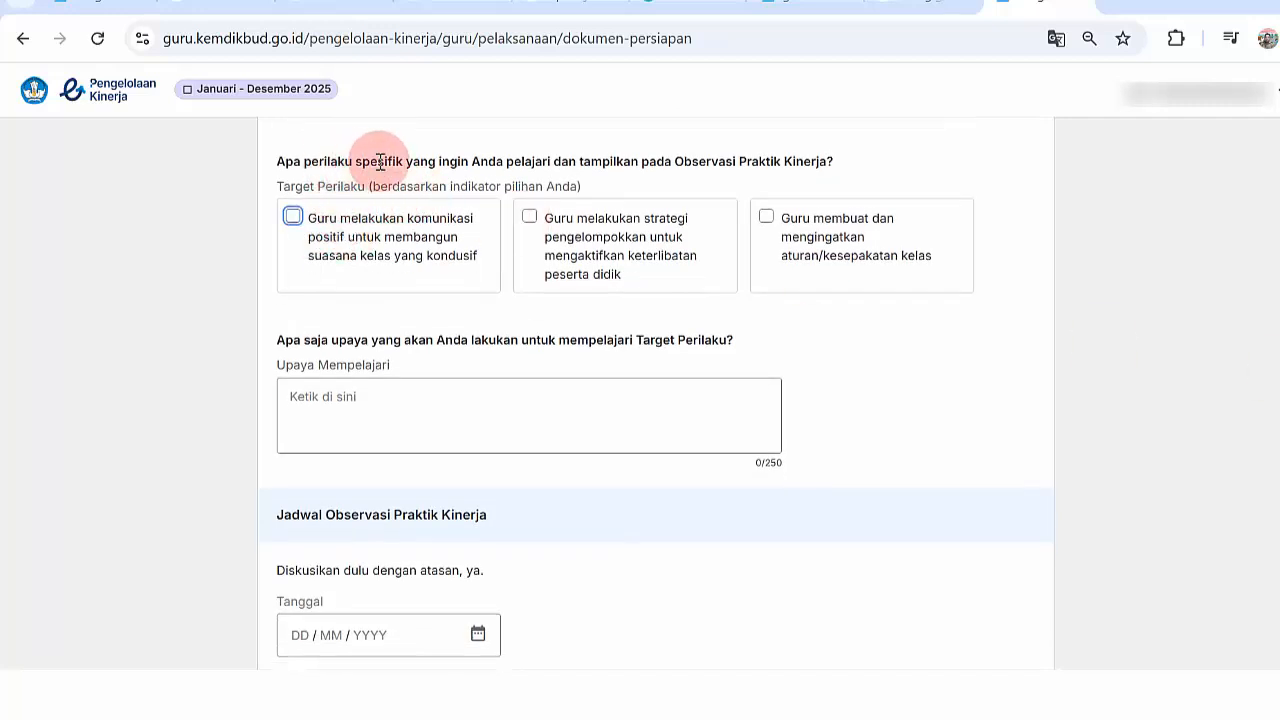
left_click(601, 163)
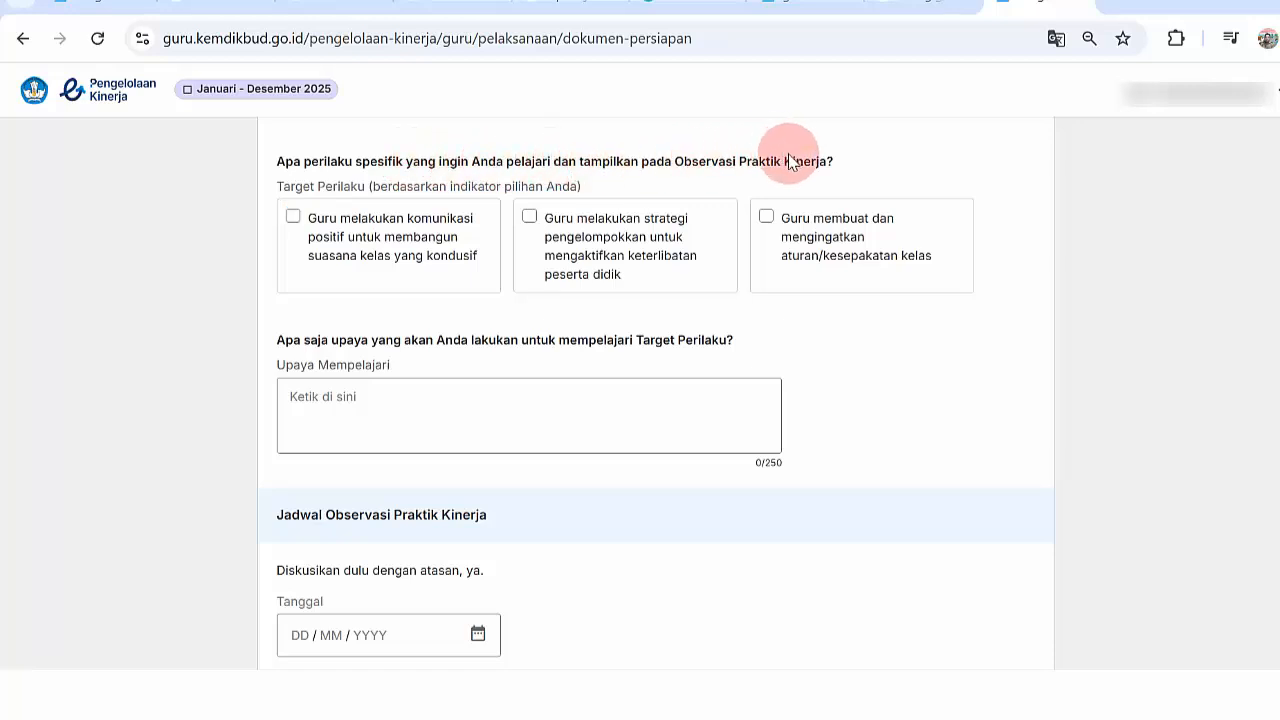
left_click_drag(279, 186, 362, 186)
left_click(360, 185)
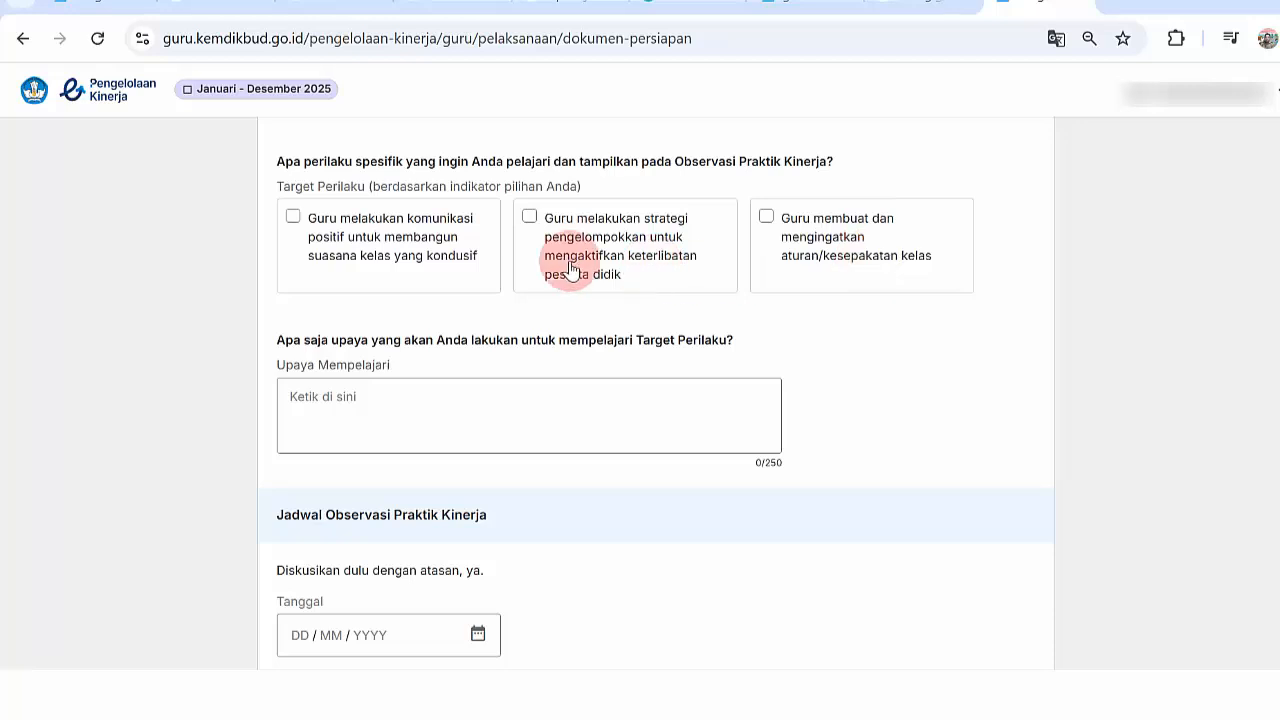
Select all three Target Perilaku: komunikasi positif, strategi pengelompokkan and aturan/kesepakatan kelas
left_click(295, 218)
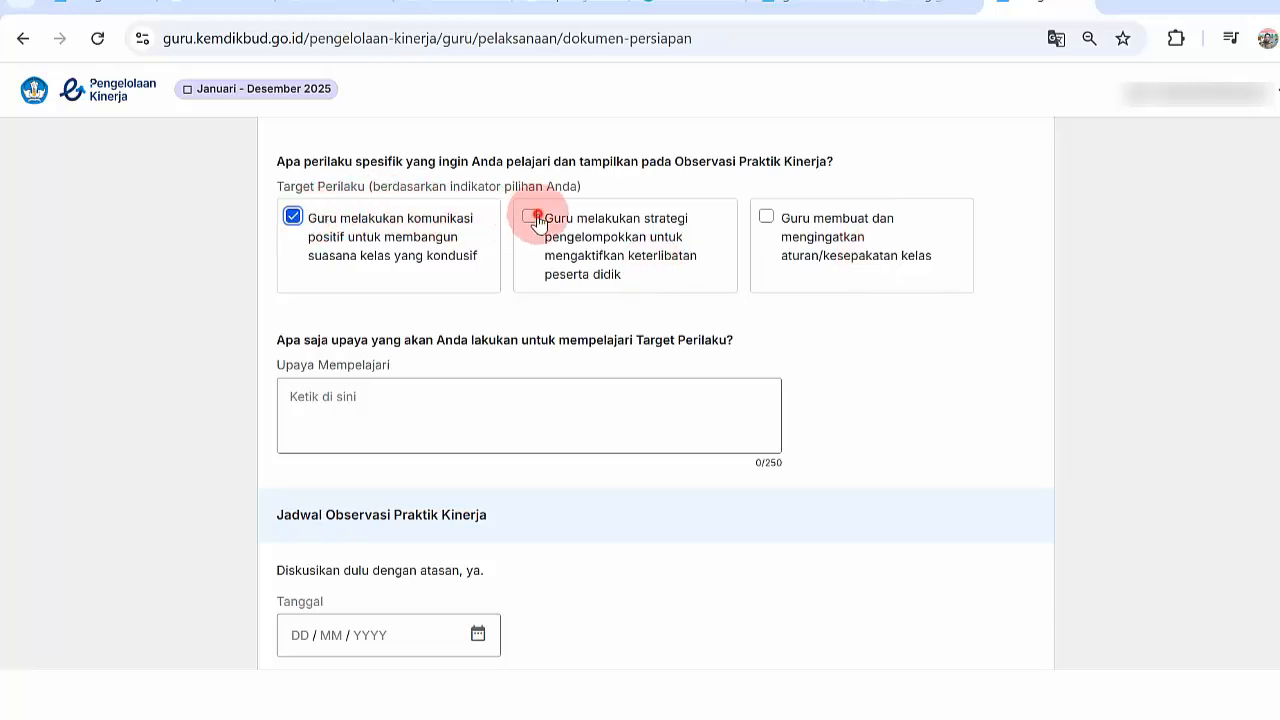
left_click(530, 218)
left_click(768, 220)
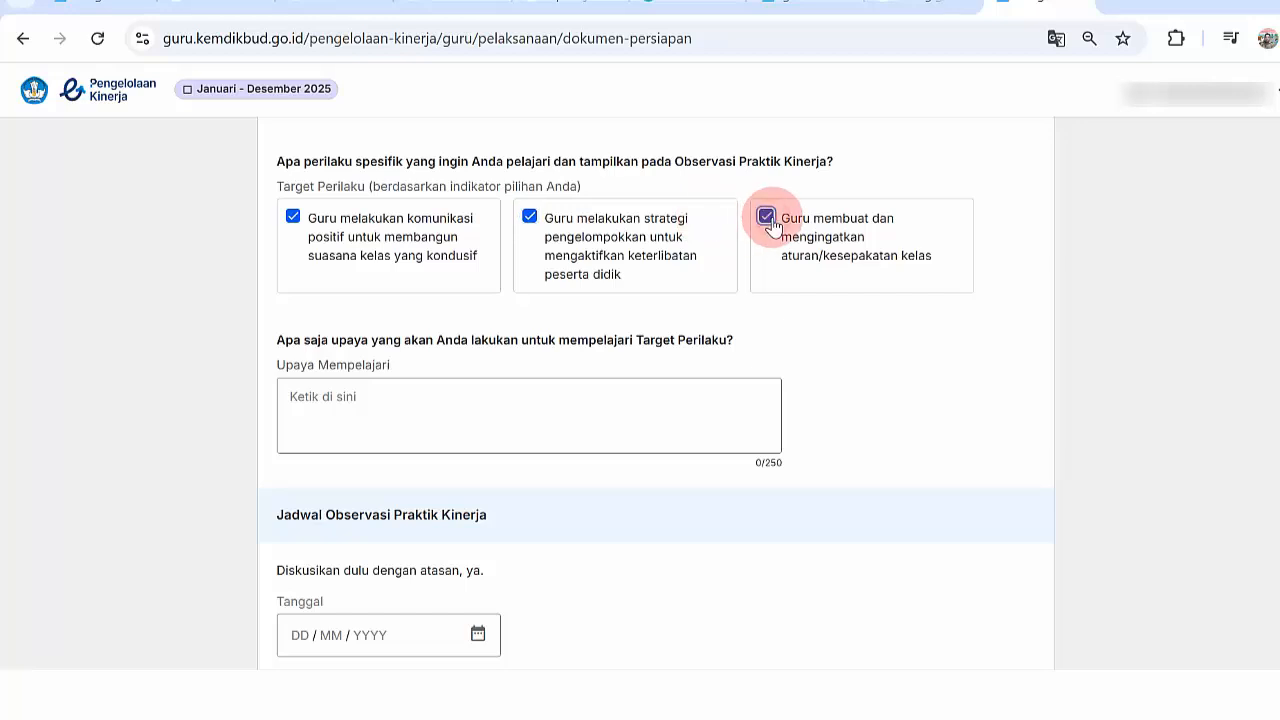
left_click(530, 219)
left_click(530, 218)
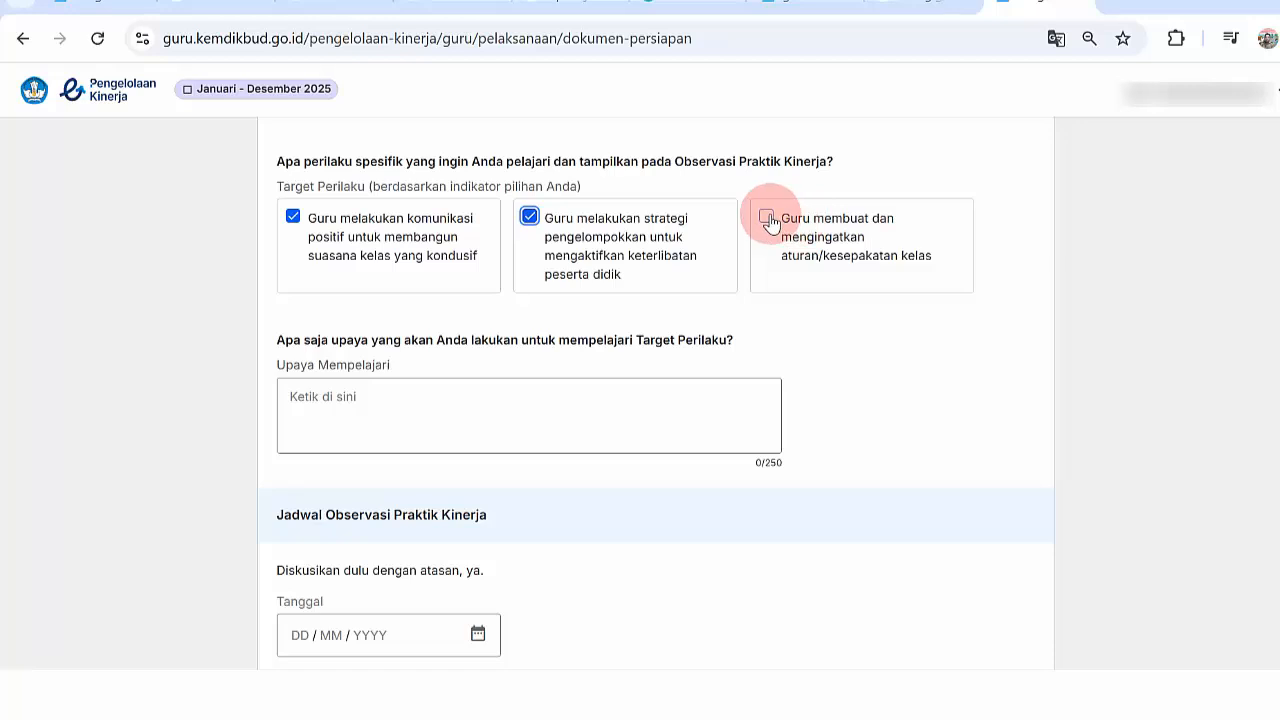
left_click(767, 218)
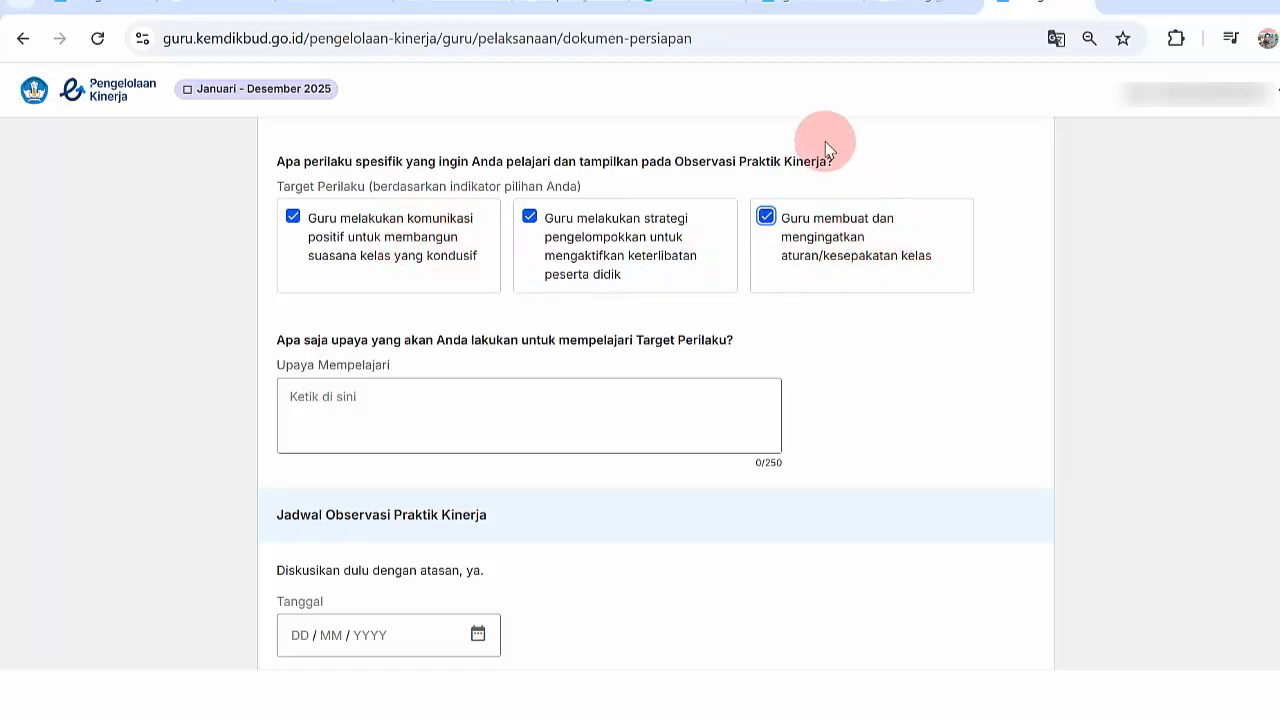
Reduce the Target Perilaku selection to only Guru melakukan komunikasi positif untuk membangun suasana kelas yang kondusif
left_click(766, 216)
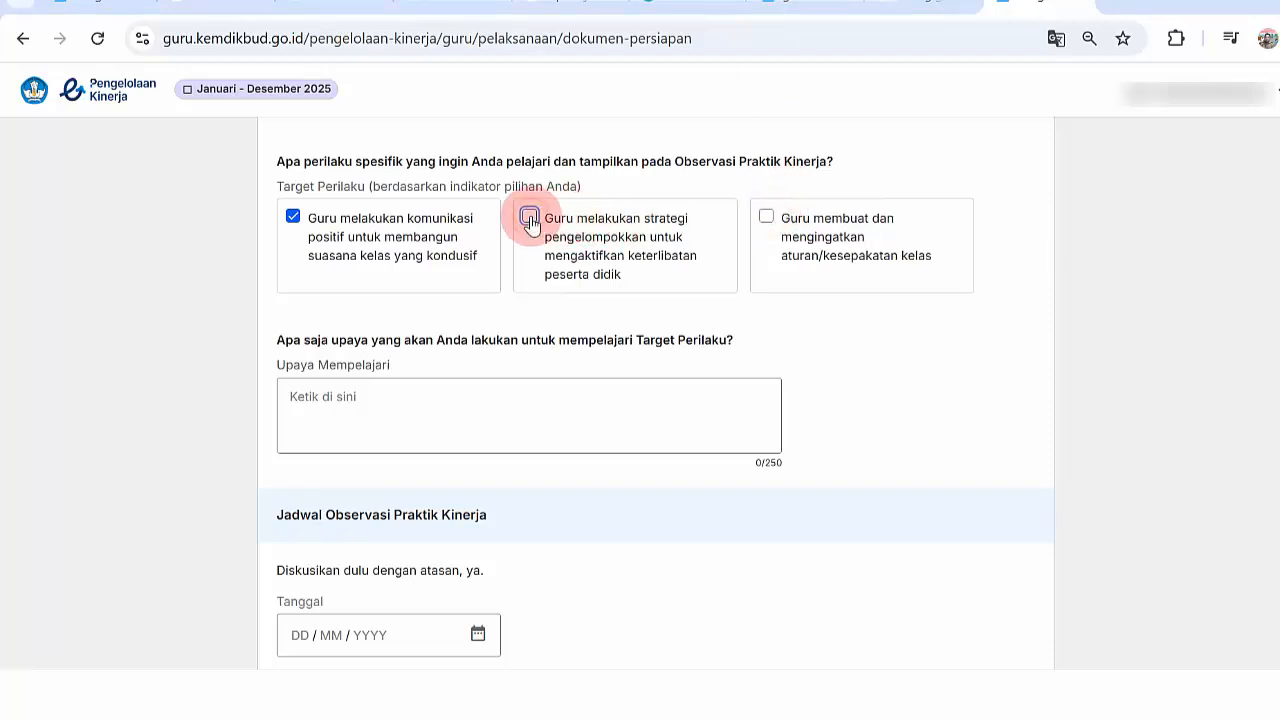
left_click(766, 216)
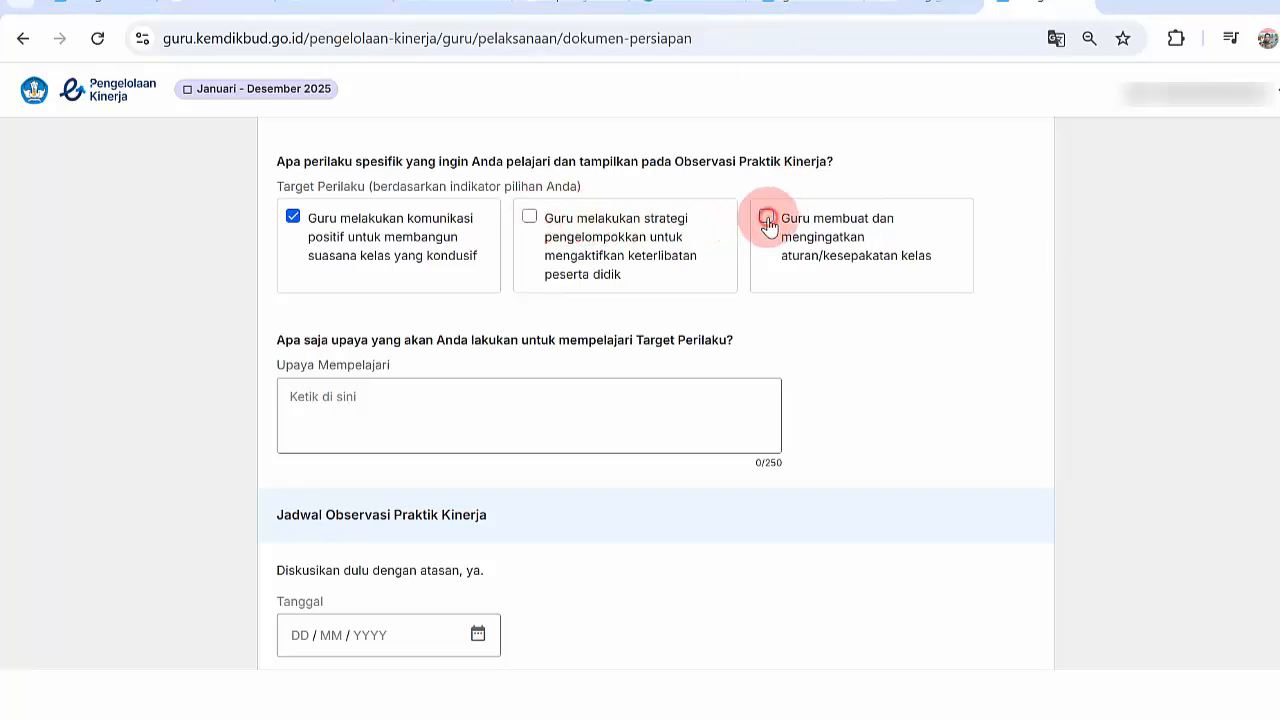
left_click(314, 403)
left_click_drag(305, 340, 669, 340)
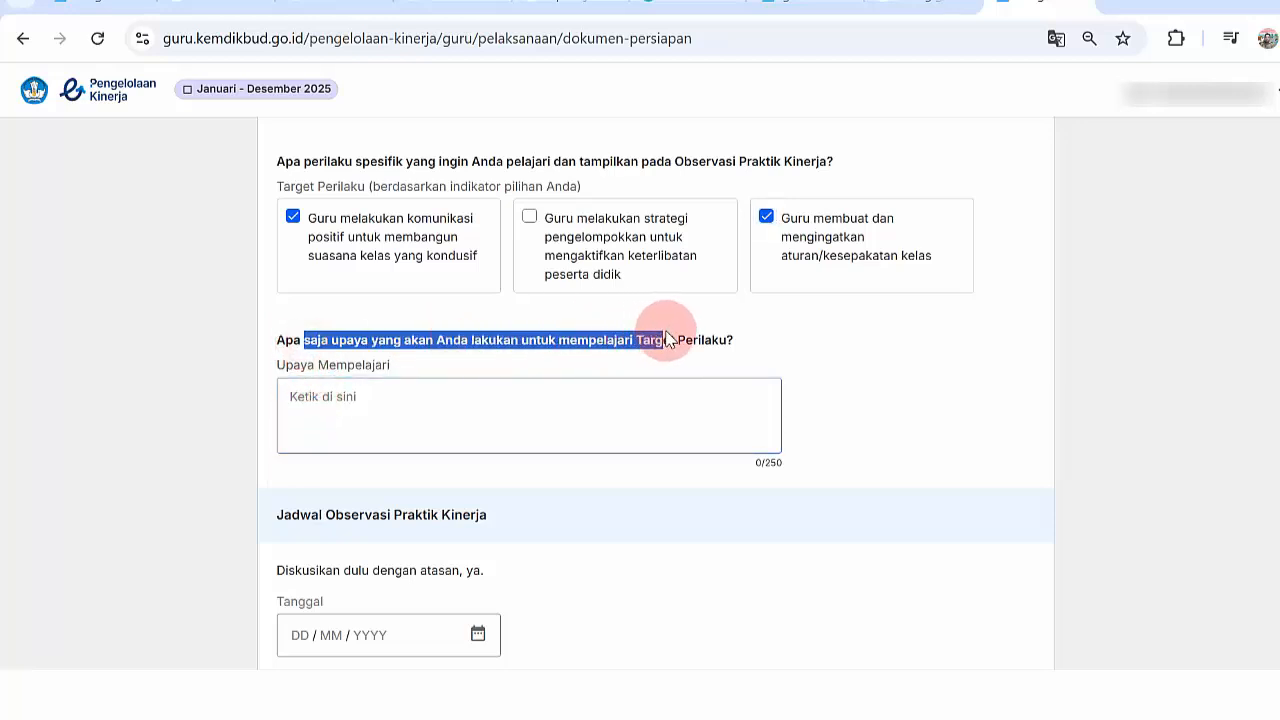
left_click(667, 338)
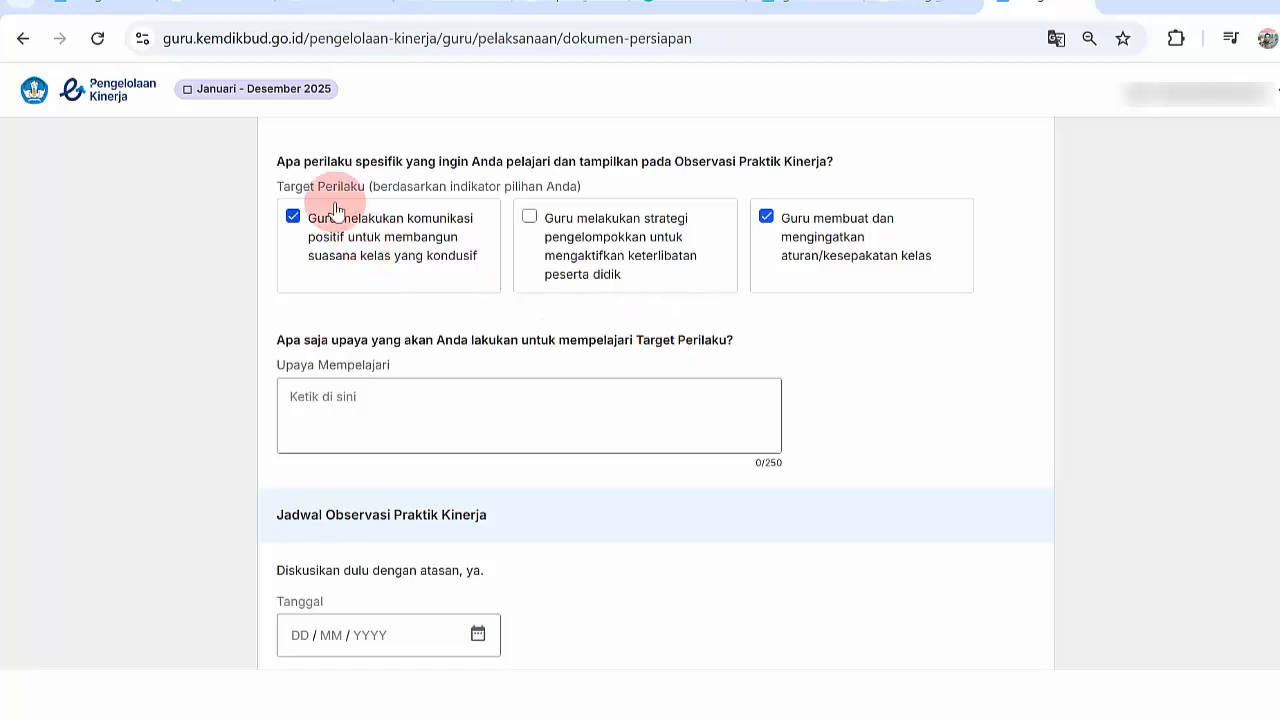
left_click(765, 218)
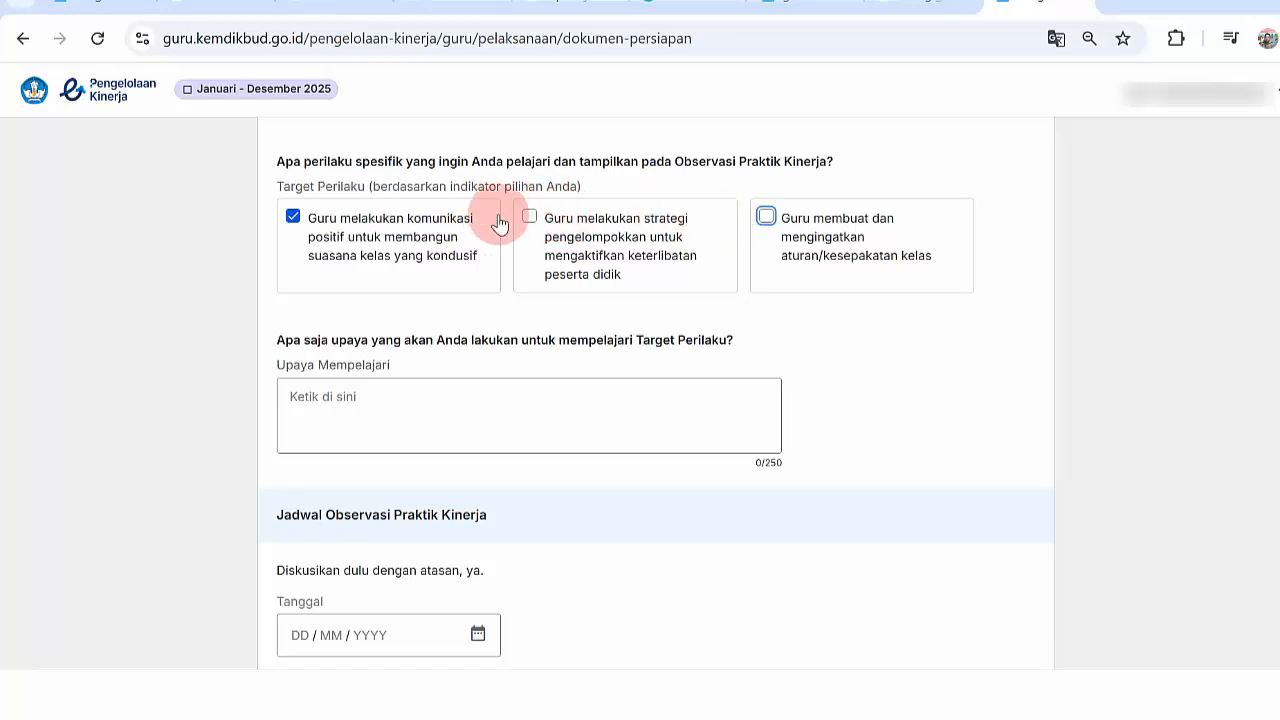
left_click(528, 218)
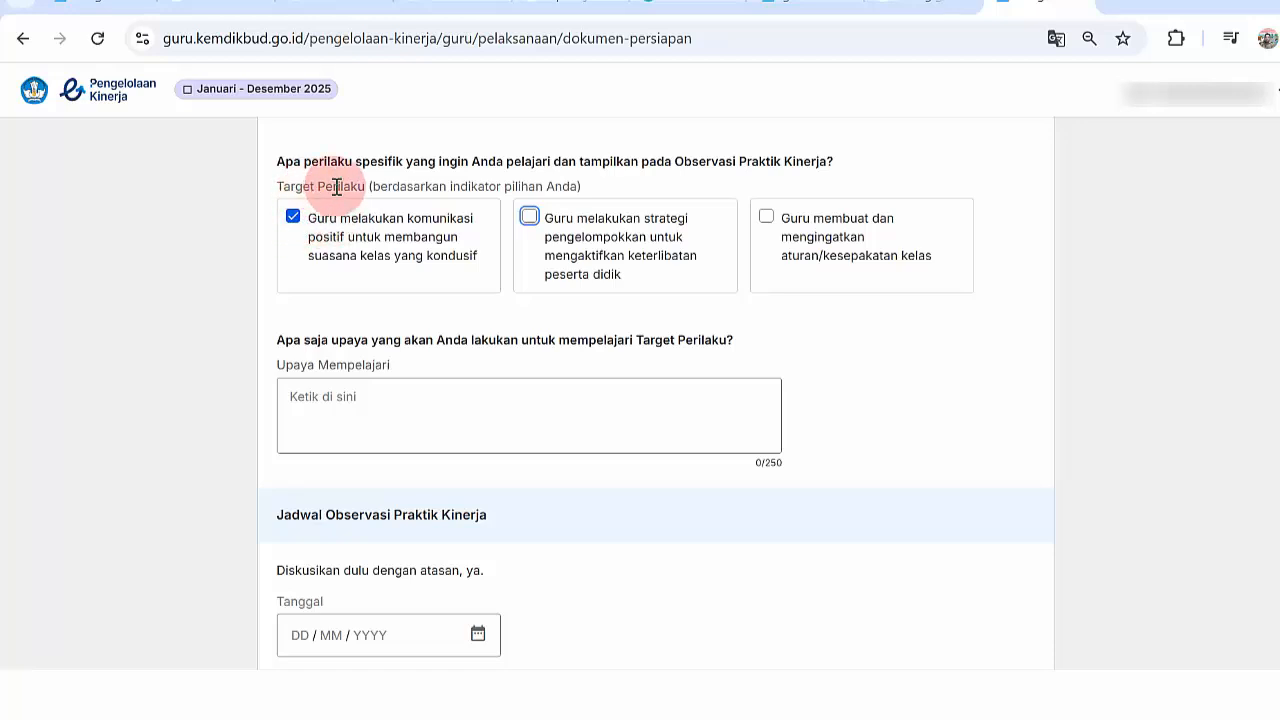
left_click(481, 182)
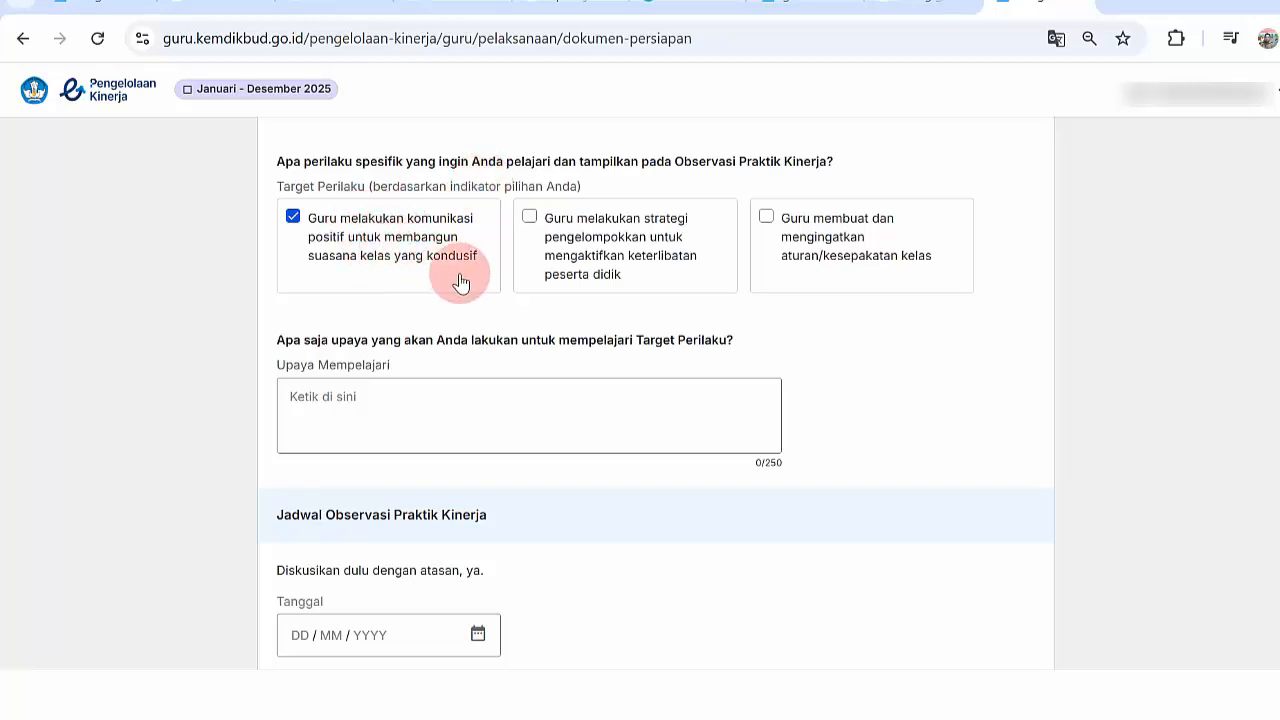
Read the question on efforts to learn the Target Perilaku, together with its Upaya Mempelajari field
left_click(398, 398)
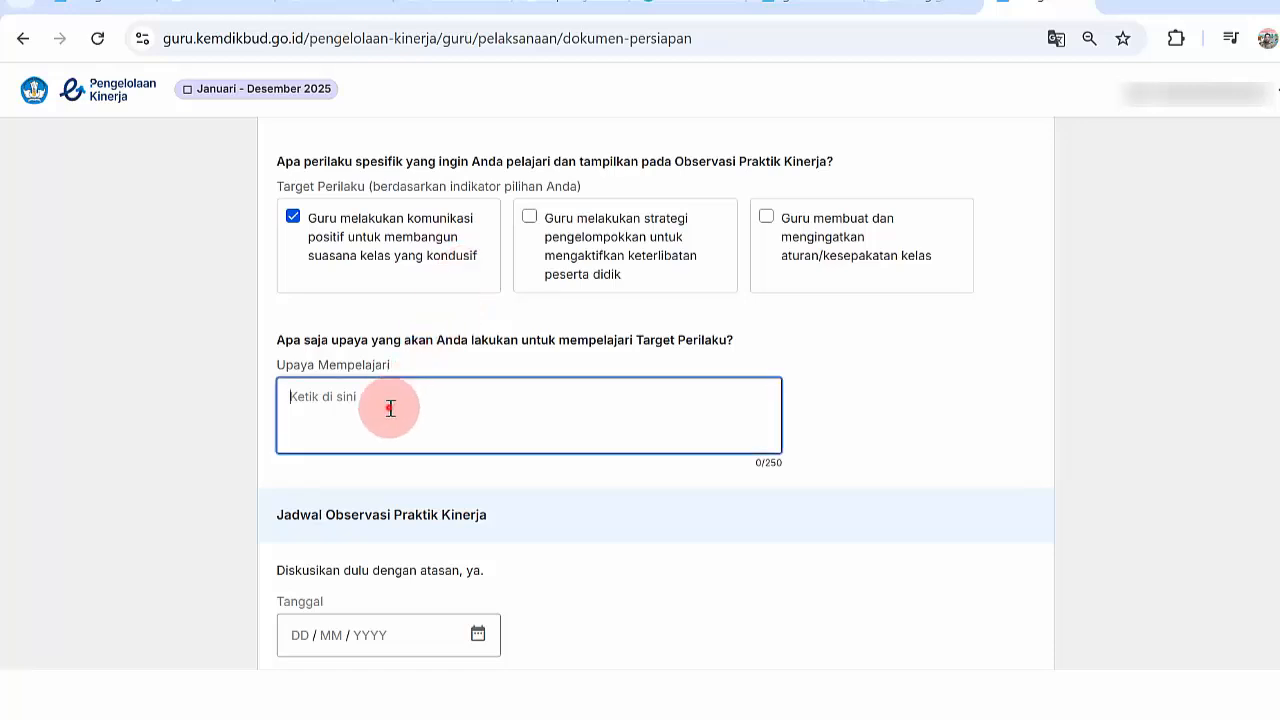
left_click_drag(287, 364, 690, 333)
left_click(323, 364)
left_click(405, 394)
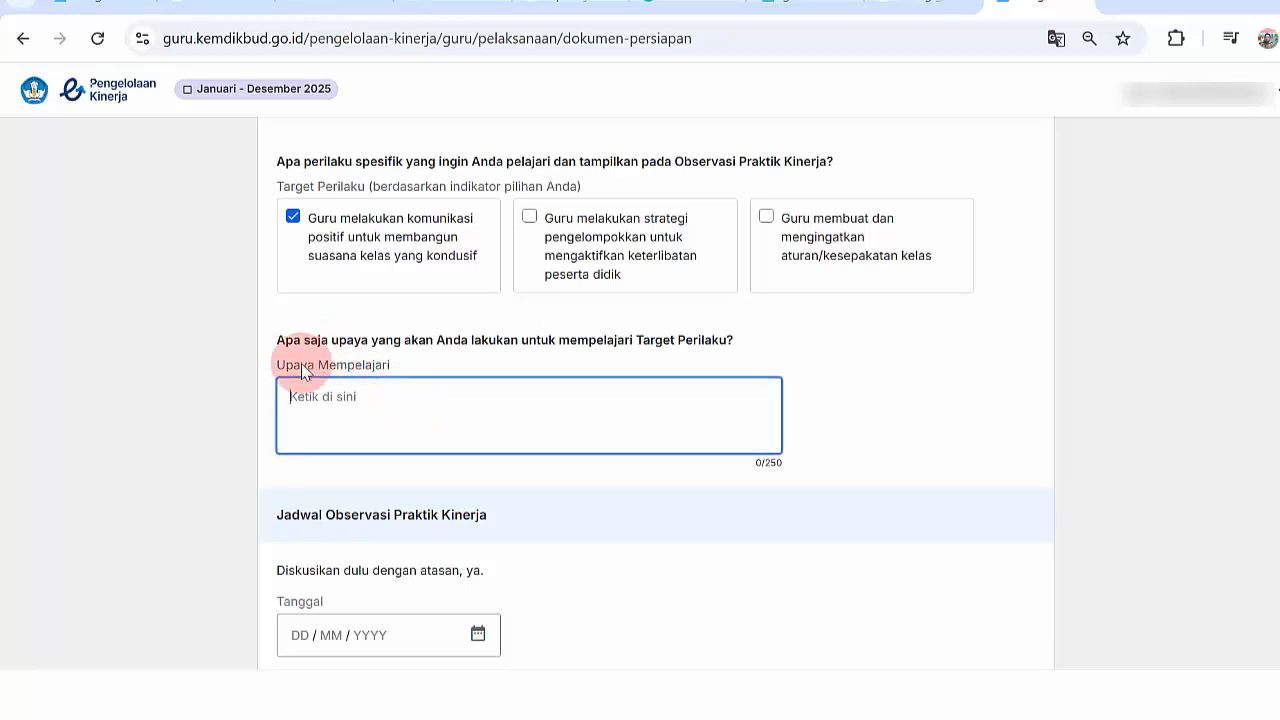
left_click(752, 1)
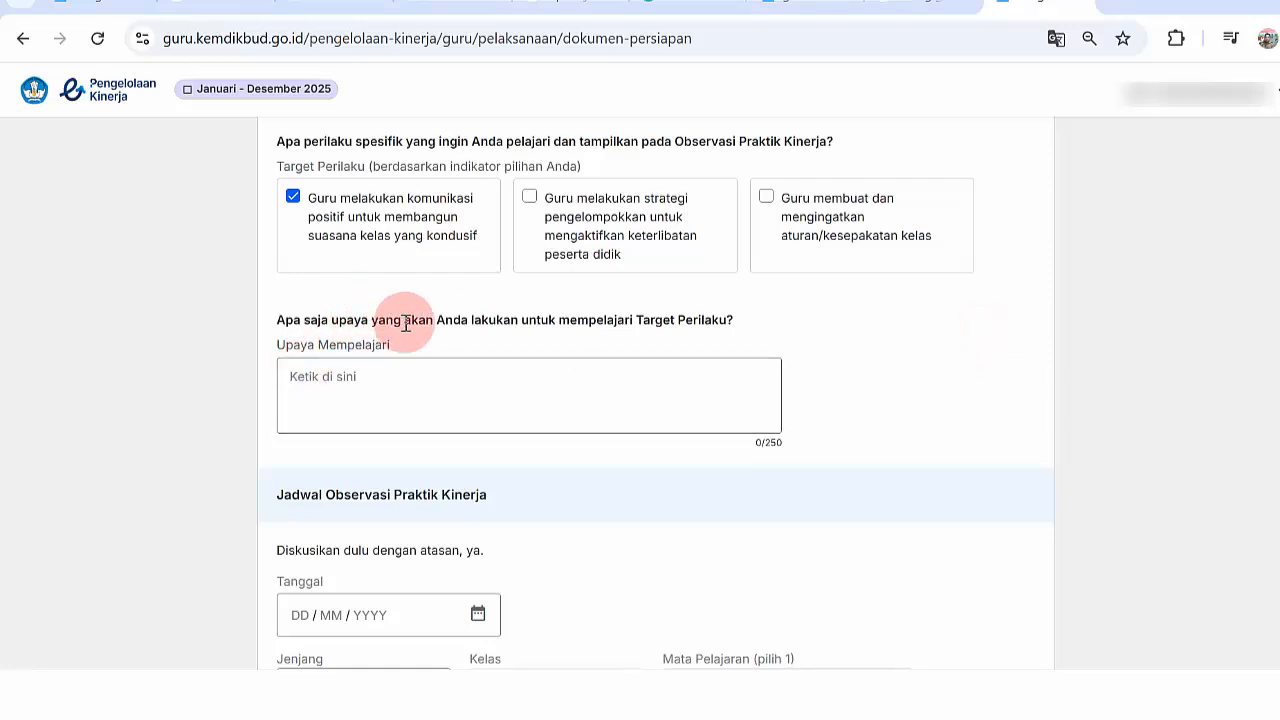
mouse_move(542, 320)
left_mouse_down()
mouse_move(564, 320)
mouse_move(513, 320)
mouse_move(549, 320)
left_mouse_up()
left_click(564, 320)
left_click(549, 320)
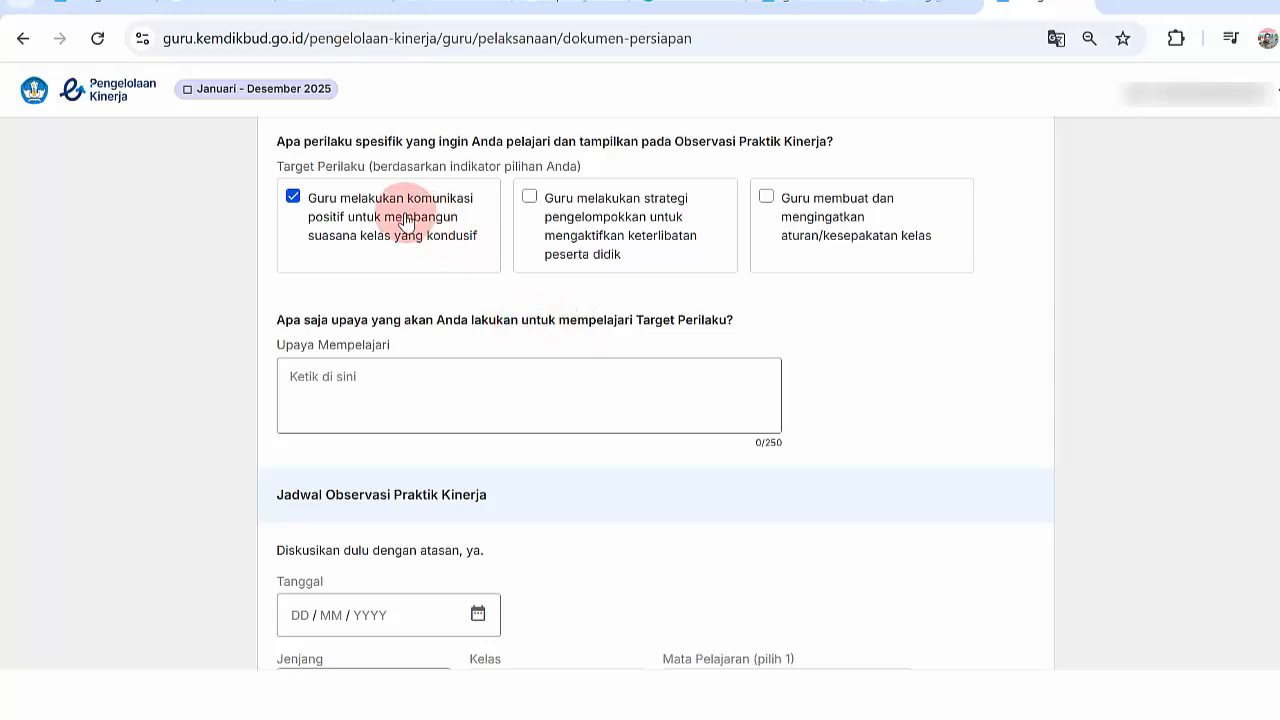
Fill Upaya Mempelajari with "Memahami dan menerapkan konsep komunikasi positif dalam membangun suasana kelas yang kondusif"
left_click(360, 383)
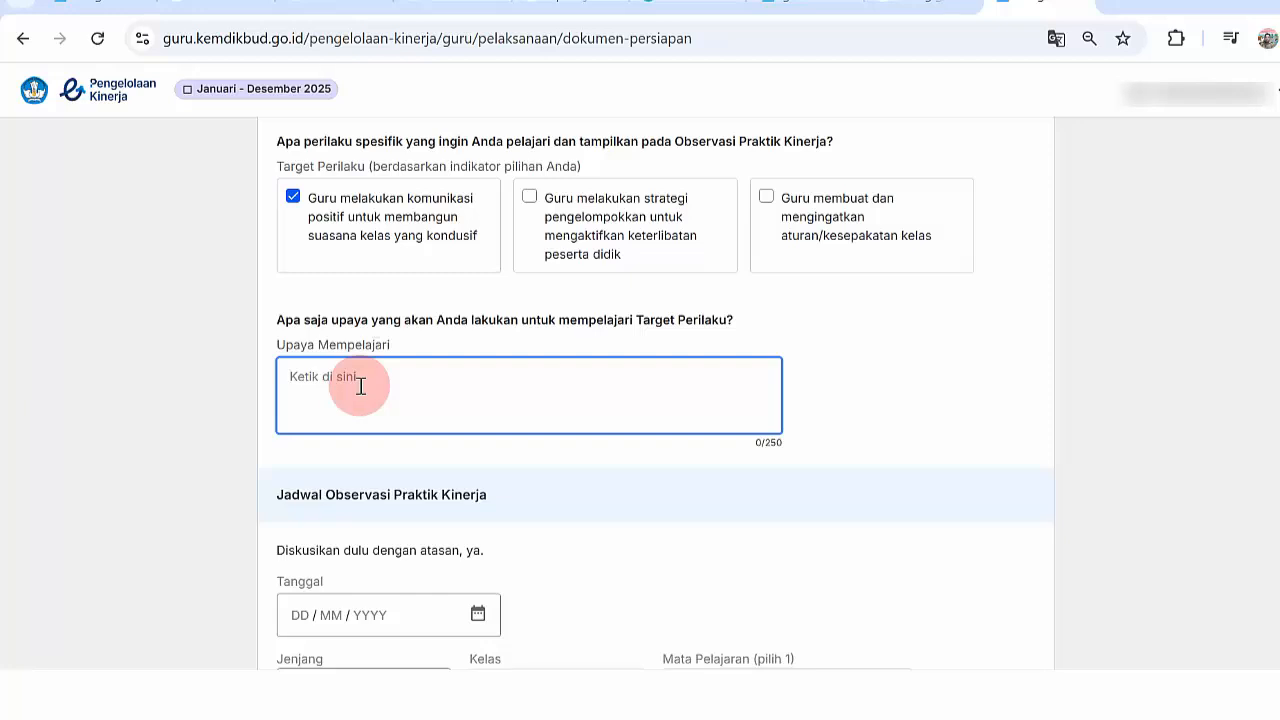
type("Memaha")
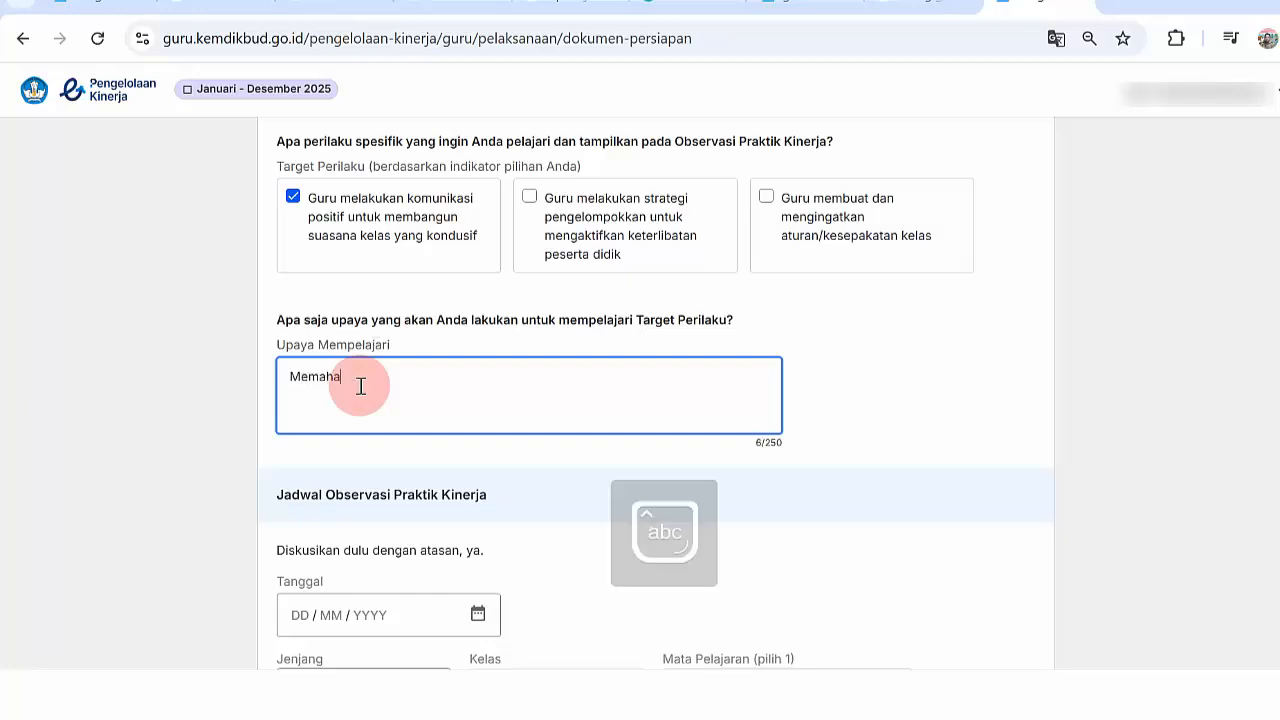
type("mi dan menerapkan konsep")
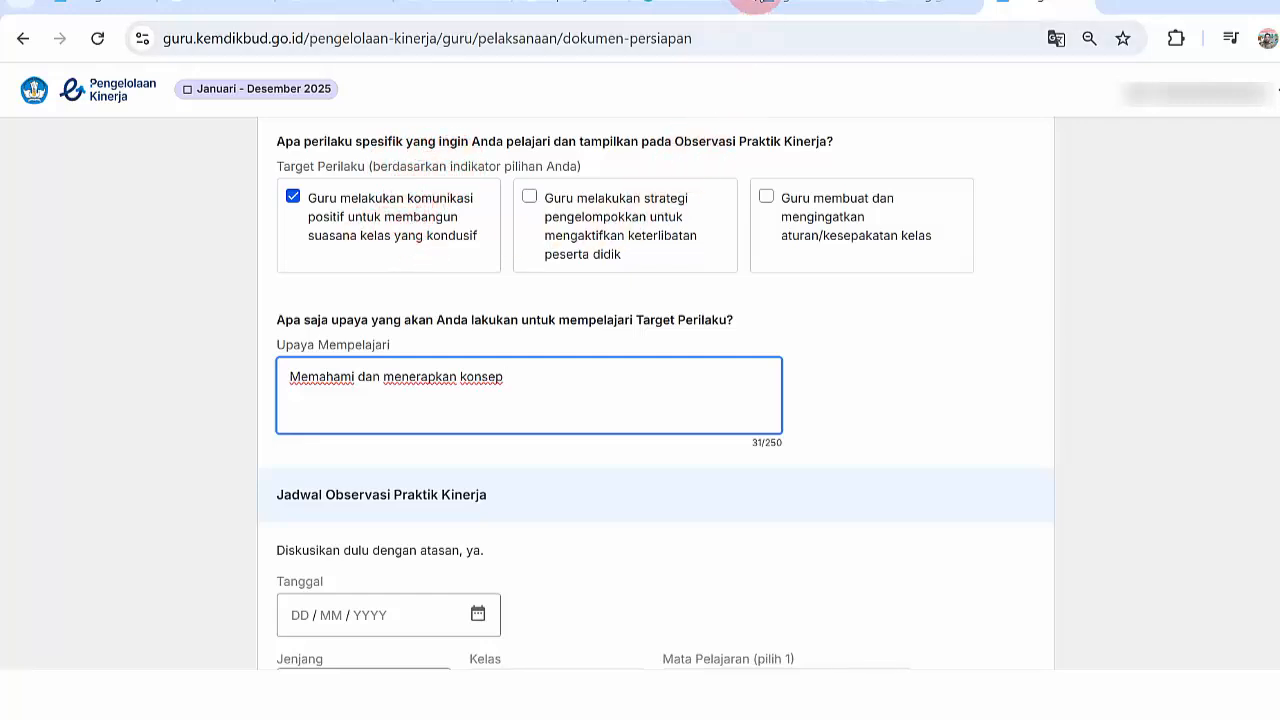
left_click(757, 1)
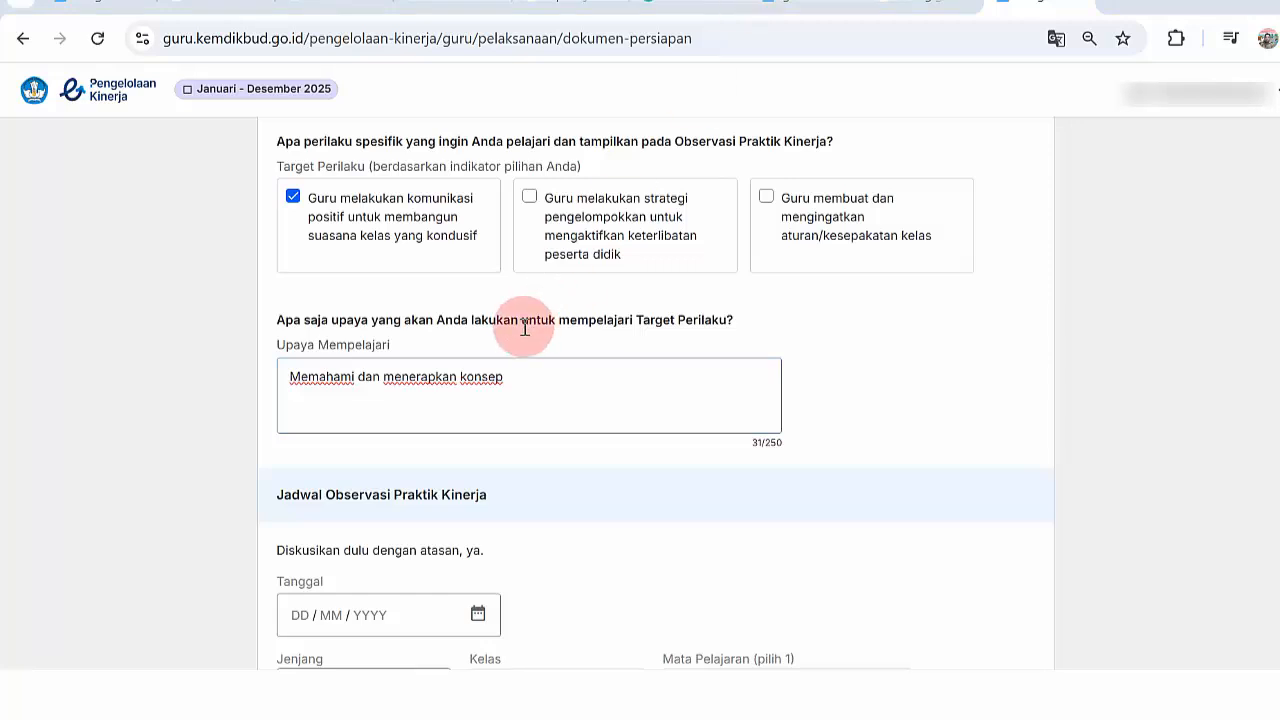
left_click(527, 375)
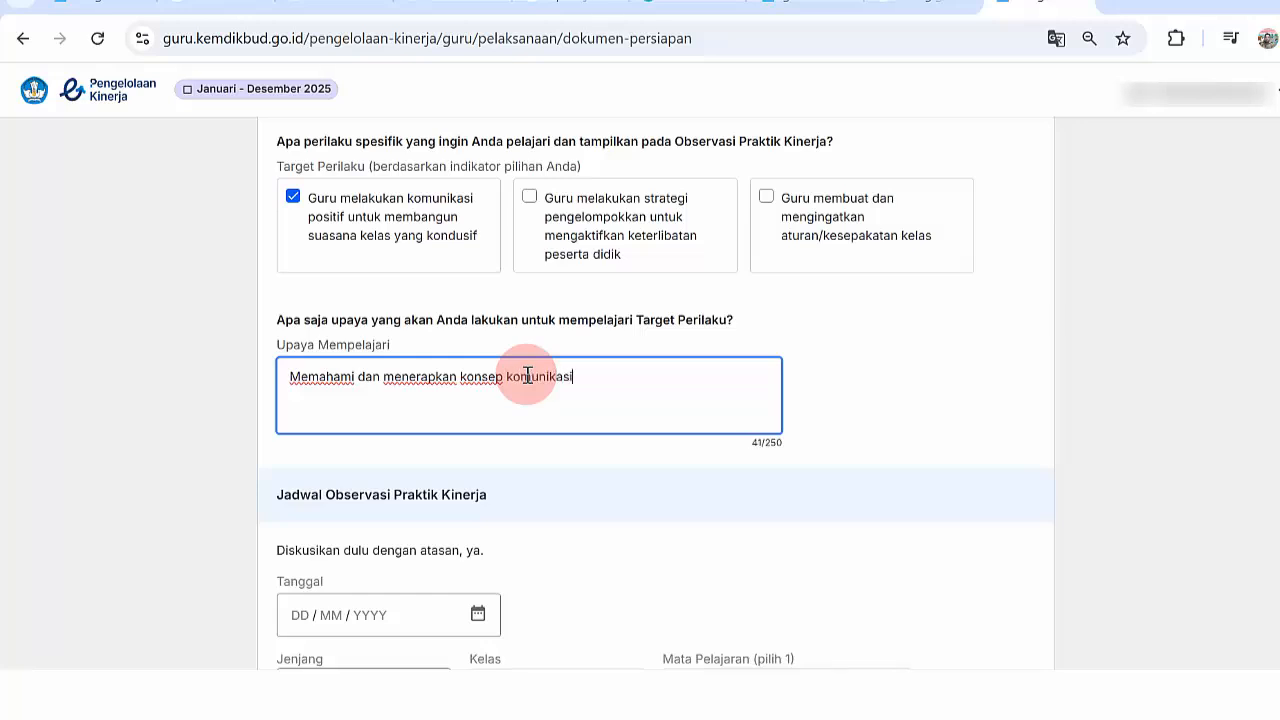
type("positif dalam membangu")
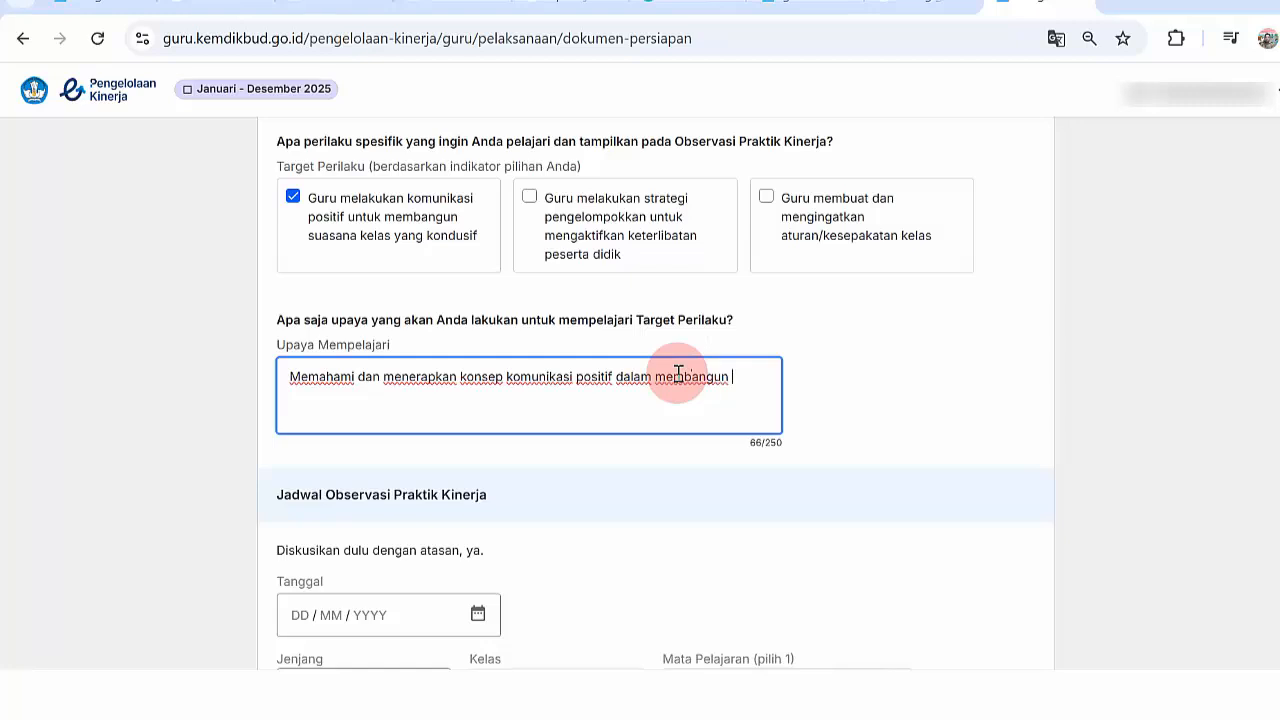
type("na kelas yang kondusif")
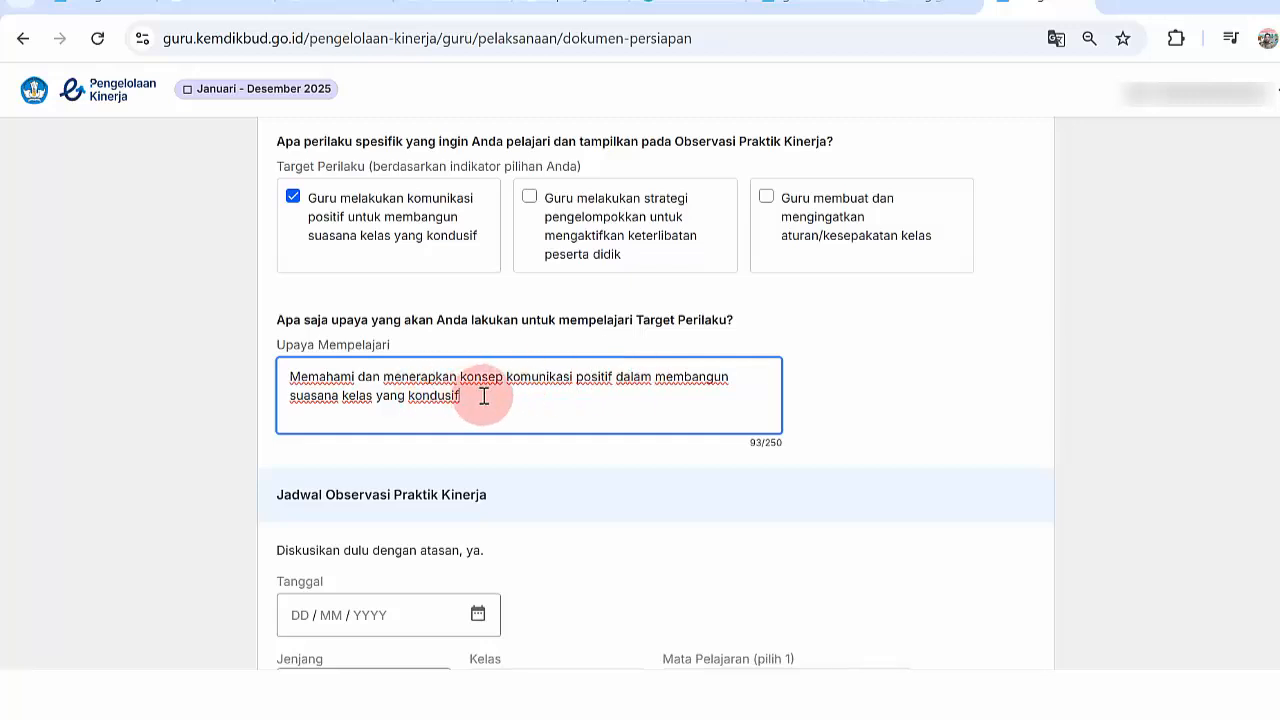
Continue the Upaya Mempelajari text with "seperti;" and a first point, "1. menggunakan bahasa yang ramah dan mendukung ketika berbicara dengan siswa"
type("sepert")
type("i; ")
type("1.")
type("menggun")
type("akan bahasa")
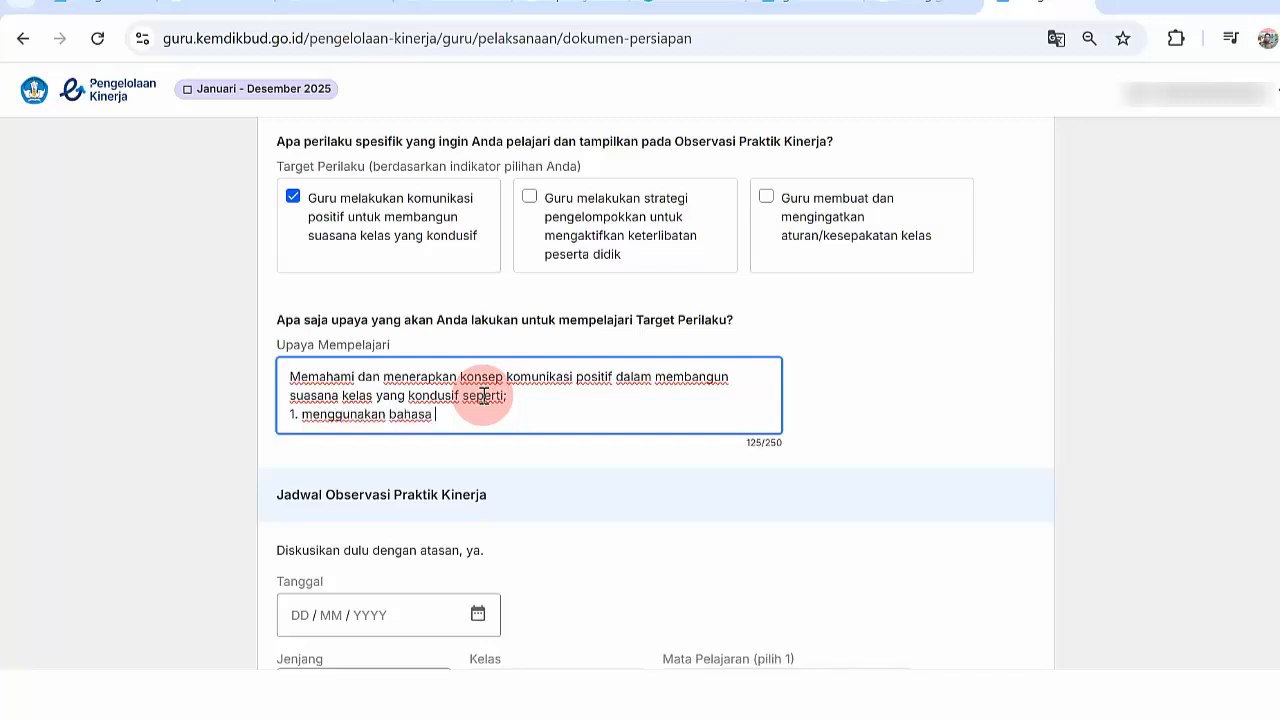
type(" yang ramah dan ")
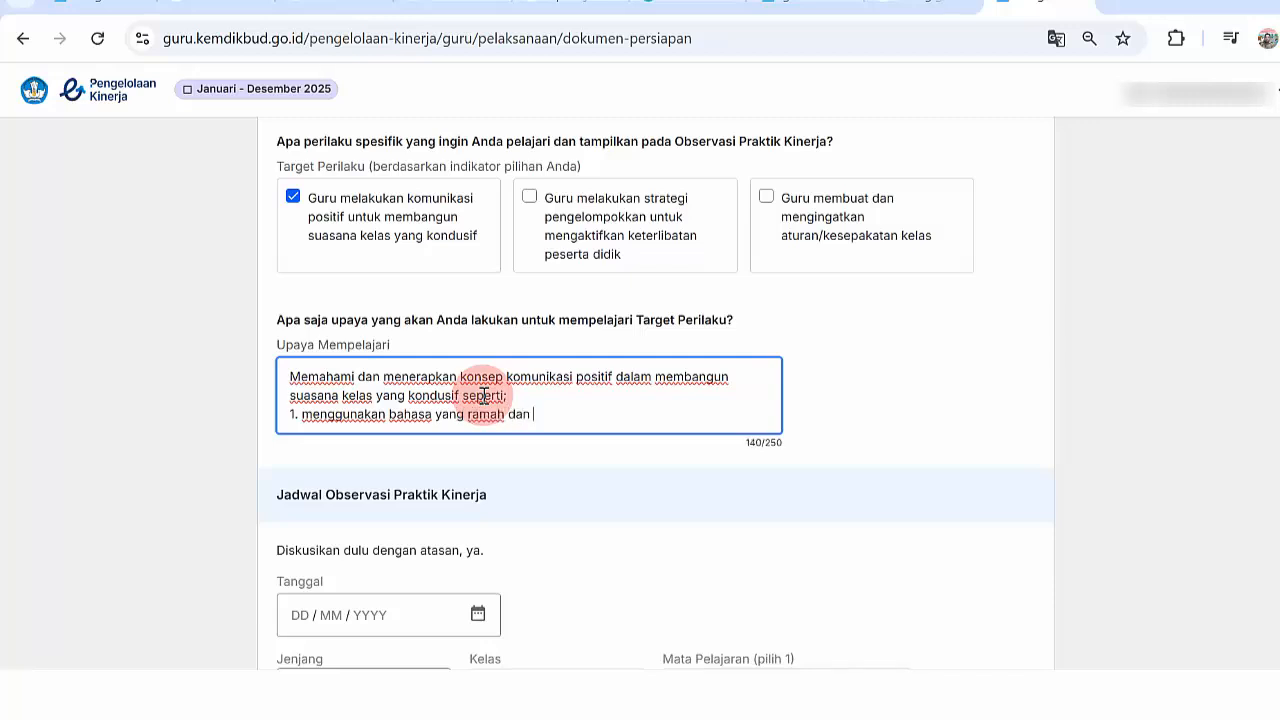
type("mendukung ketika ")
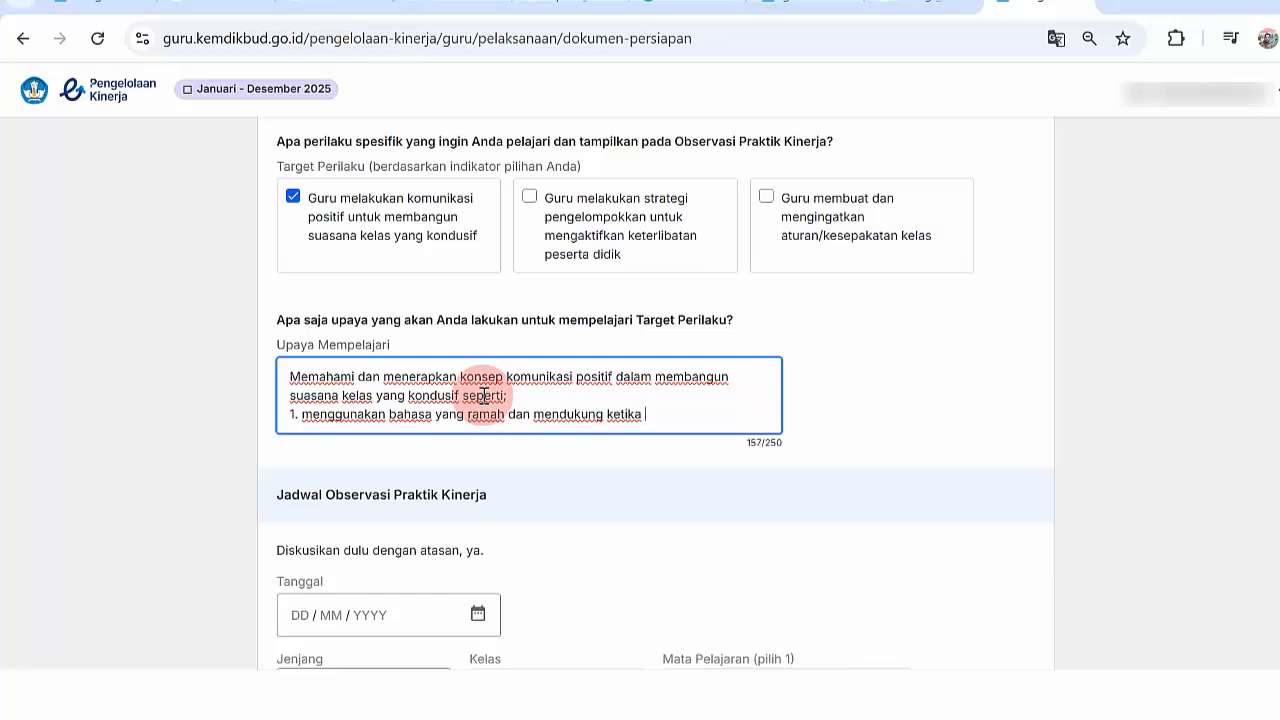
type("berbicara dengan siswa")
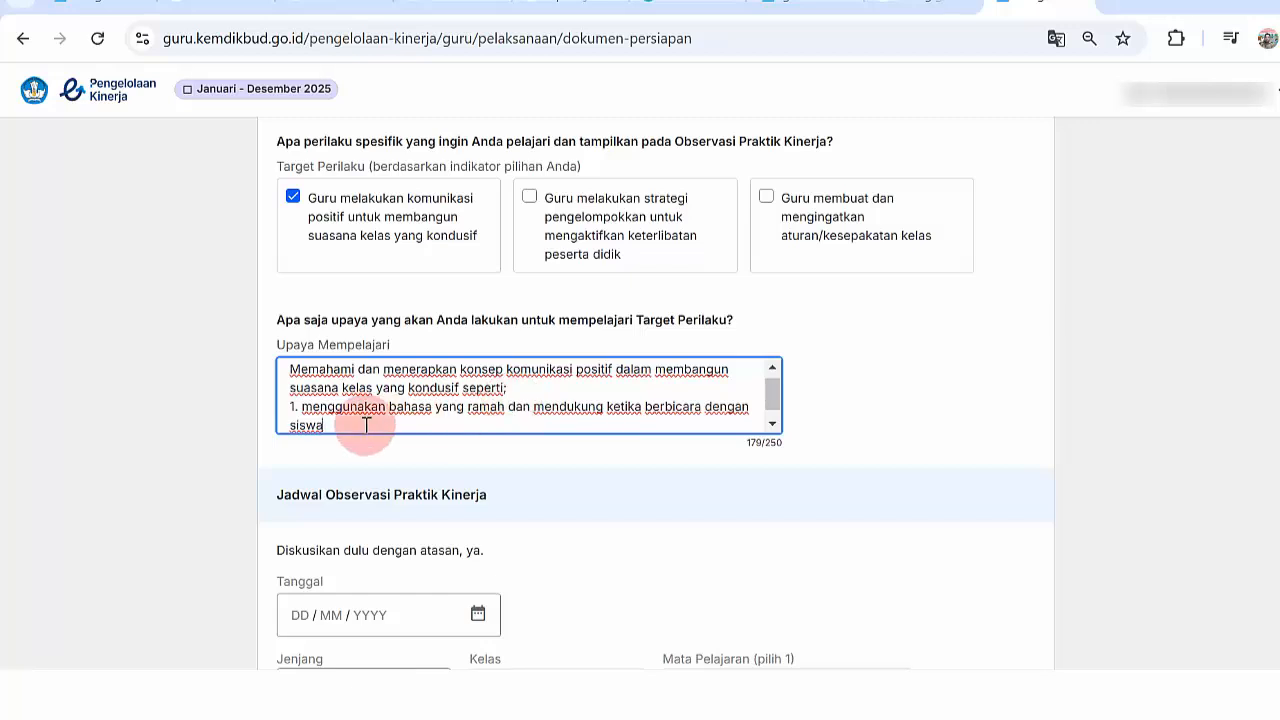
left_click_drag(326, 425, 314, 411)
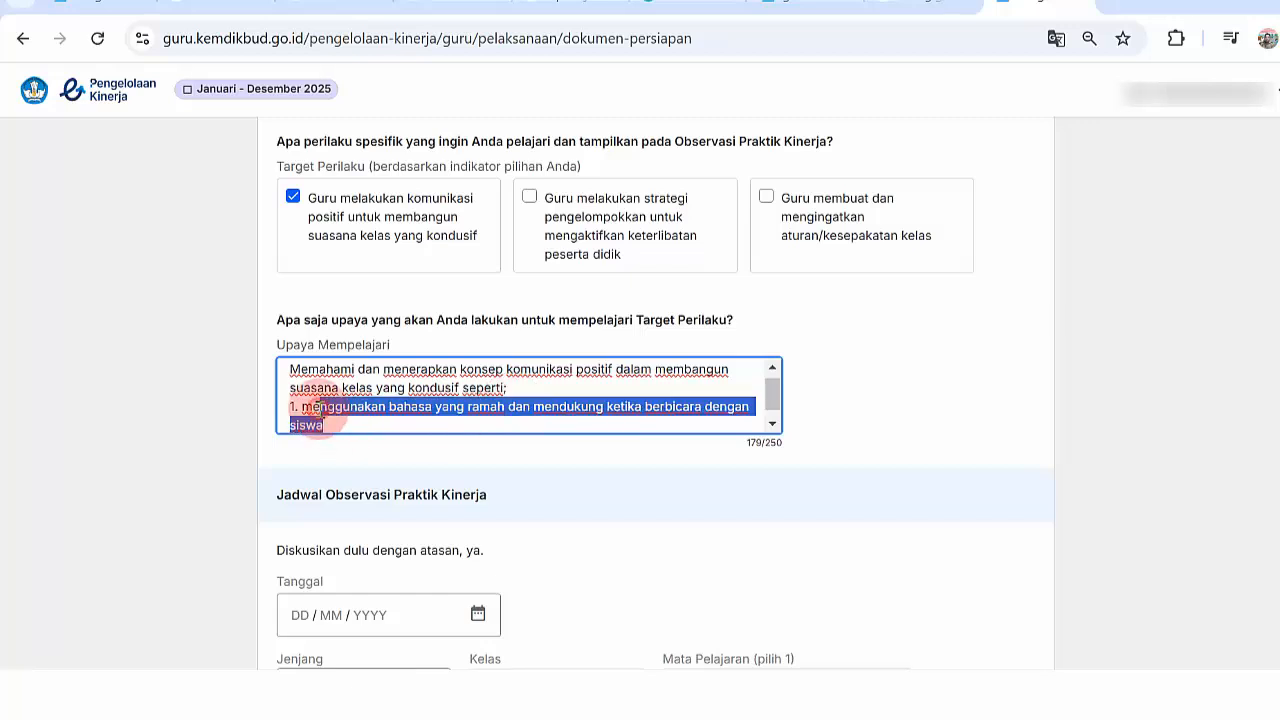
left_click(320, 410)
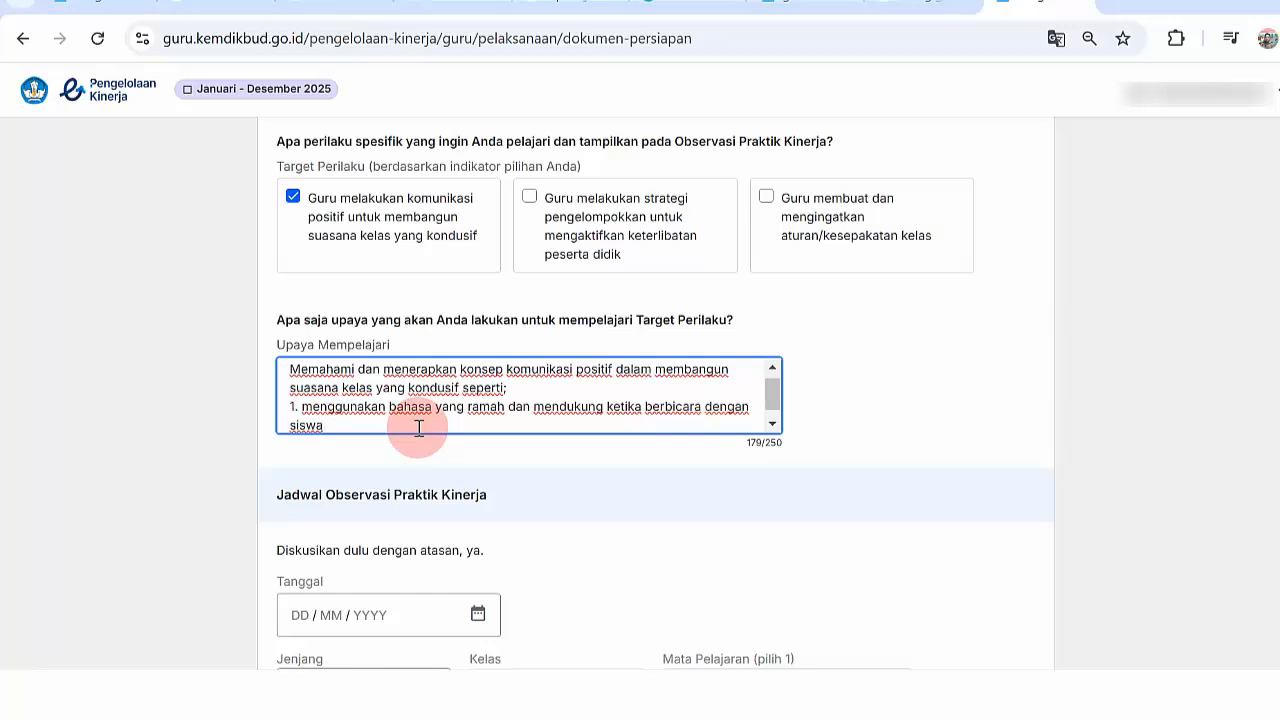
Add the second point "2. Mendengarkan aktif." on a new line of Upaya Mempelajari
key("Return")
type("2. ")
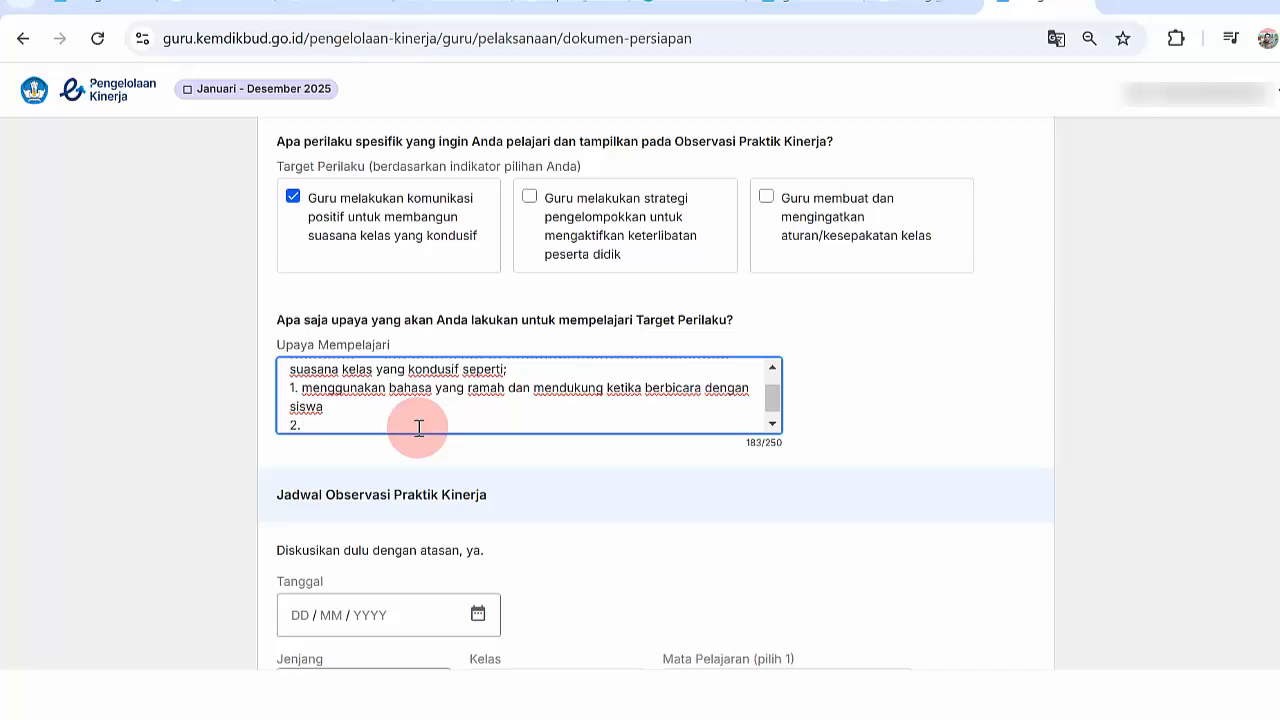
type("Me")
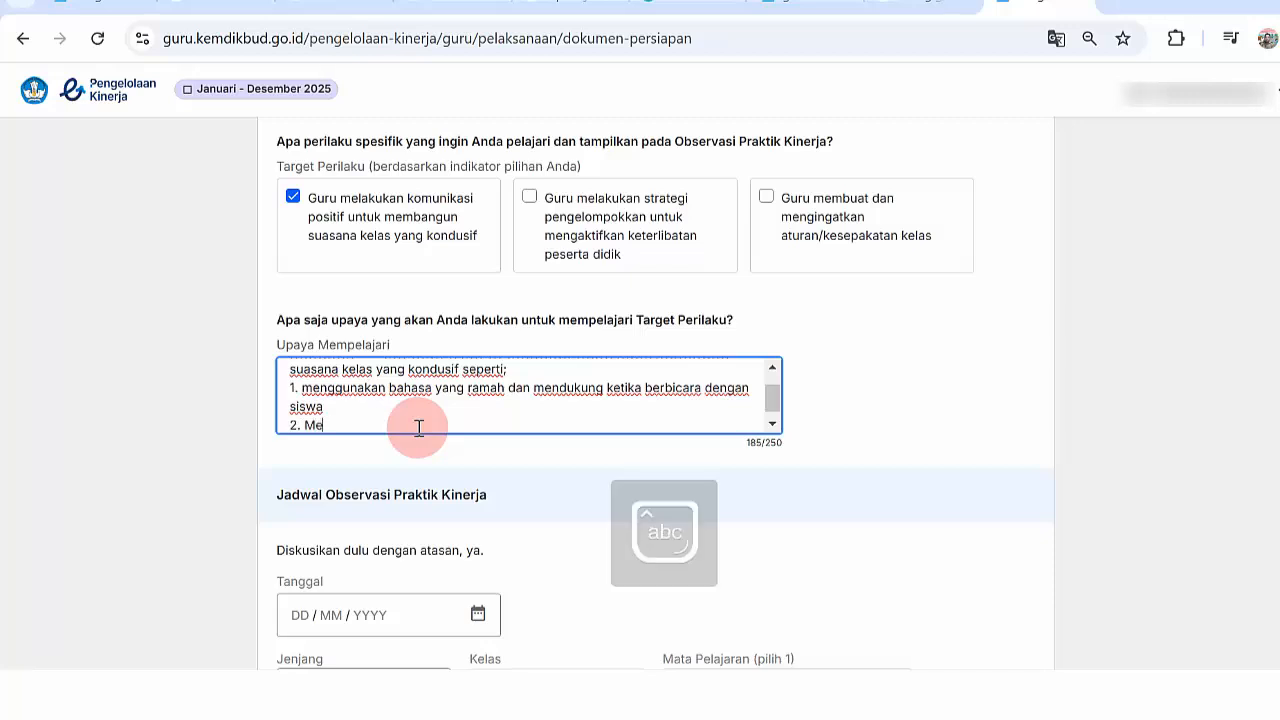
type("ndengarkan aktif")
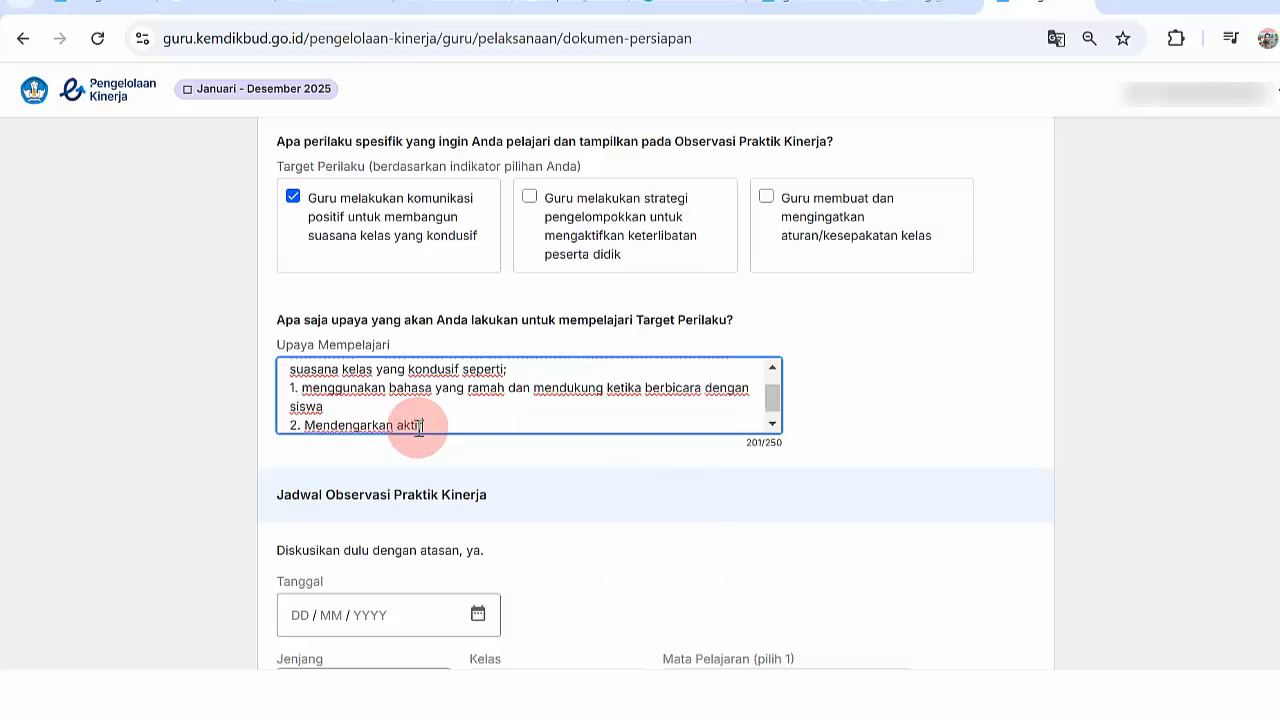
type(".")
key("Return")
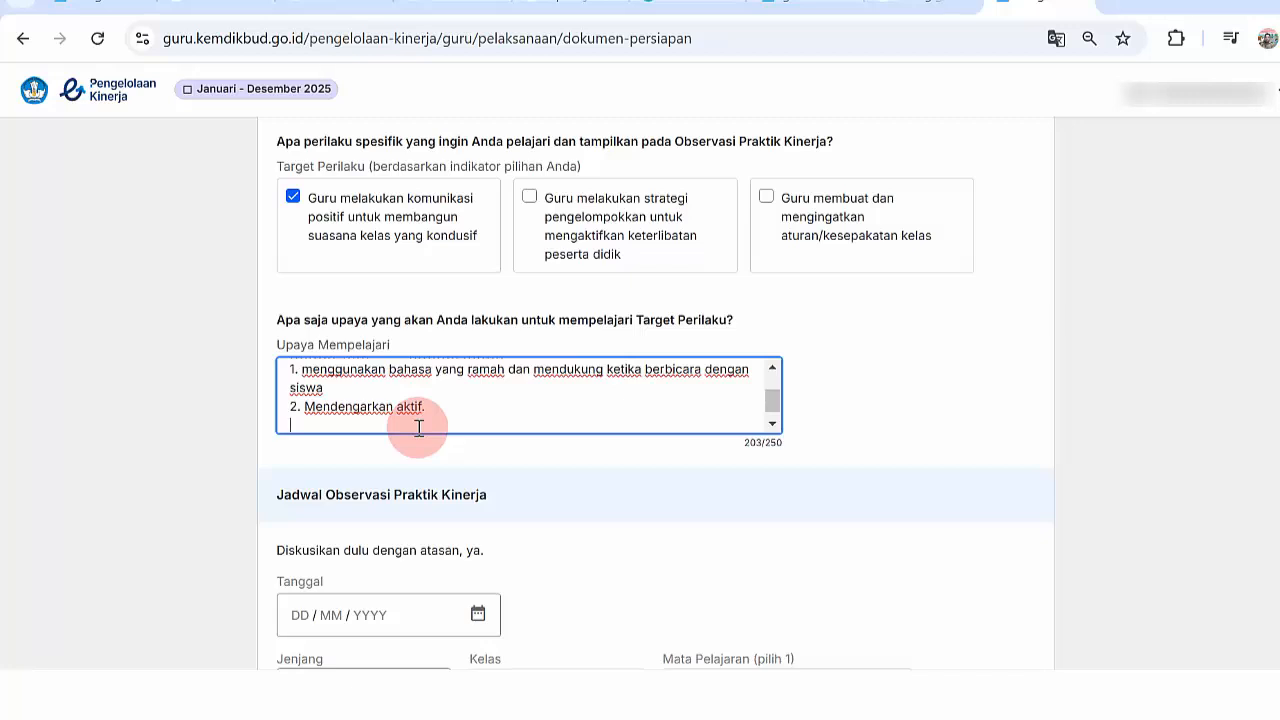
Add the third point "3. memberikan penguatan positif" to Upaya Mempelajari
type("3. memberikan penguata")
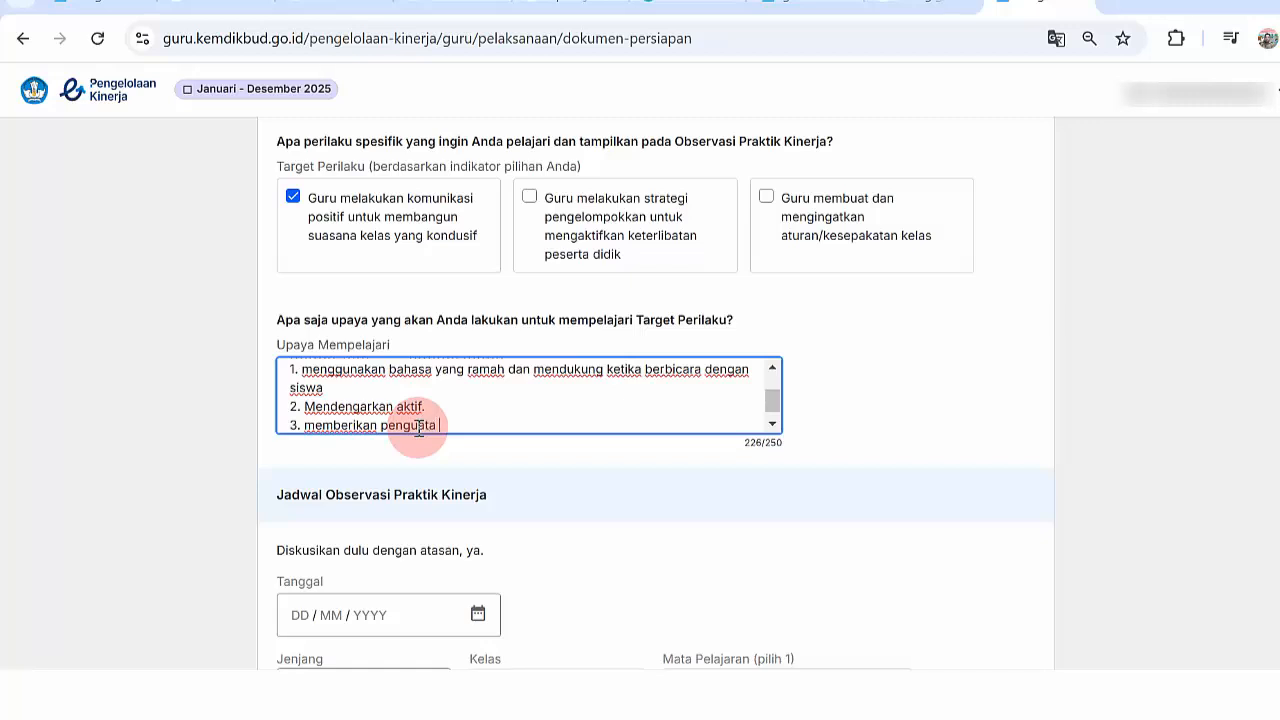
key("BackSpace")
type("n positif")
key("Return")
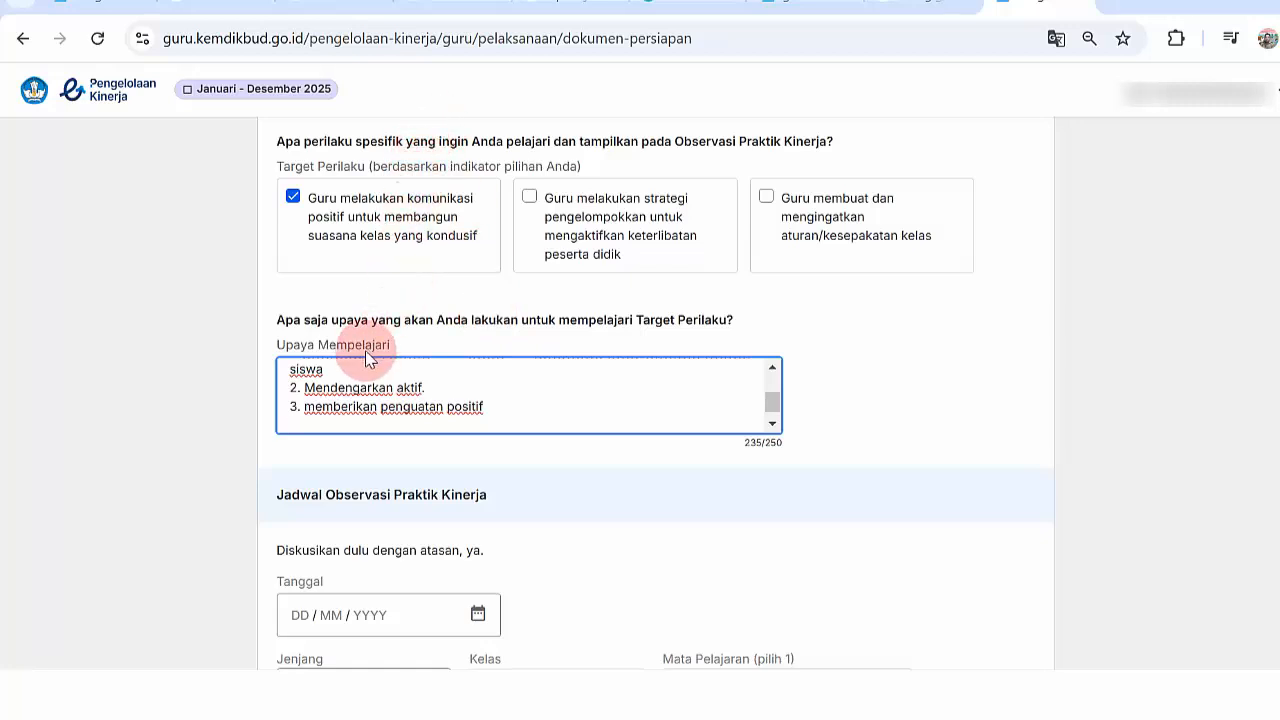
left_click(756, 2)
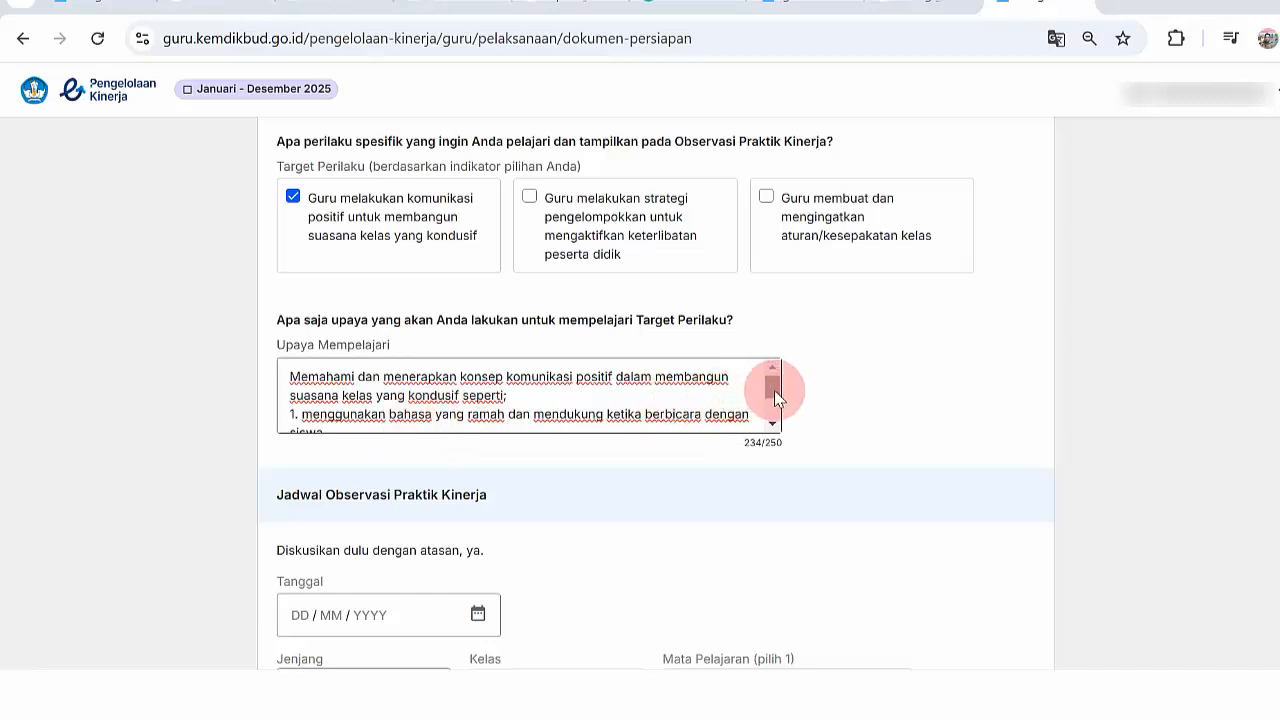
Review the whole Upaya Mempelajari text and check its character count against the limit
left_click_drag(774, 390, 774, 408)
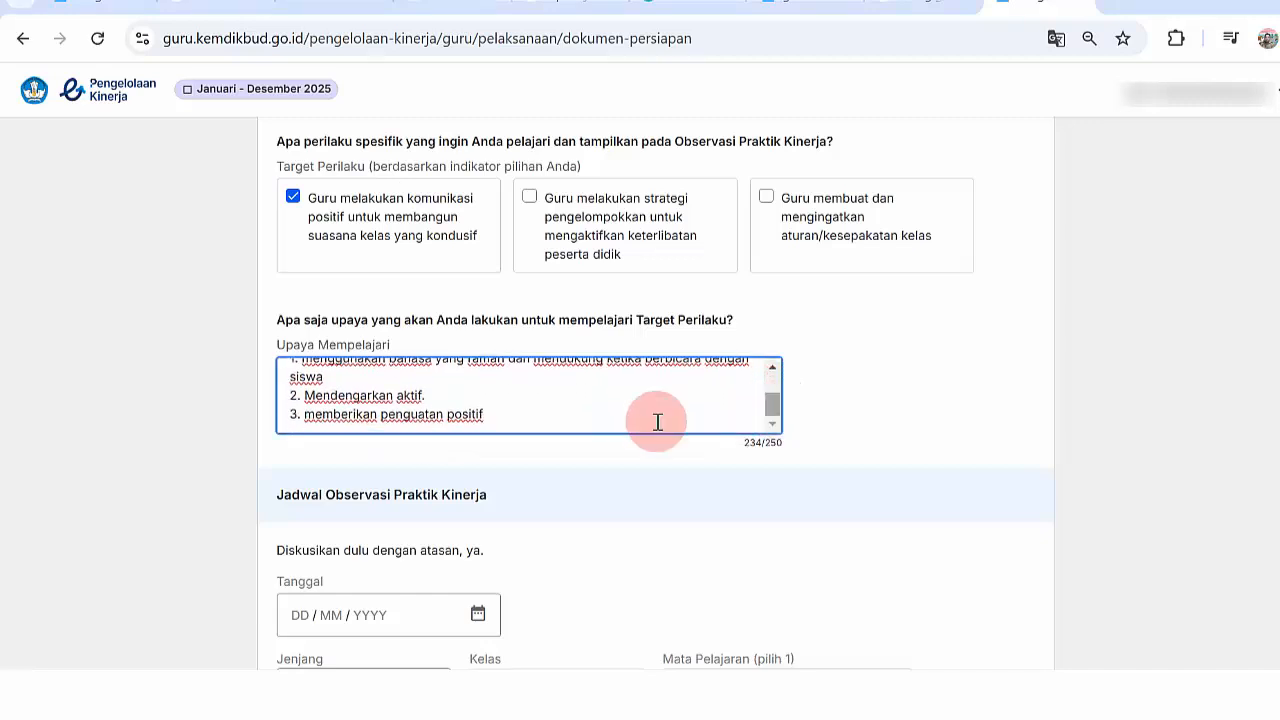
left_click(514, 408)
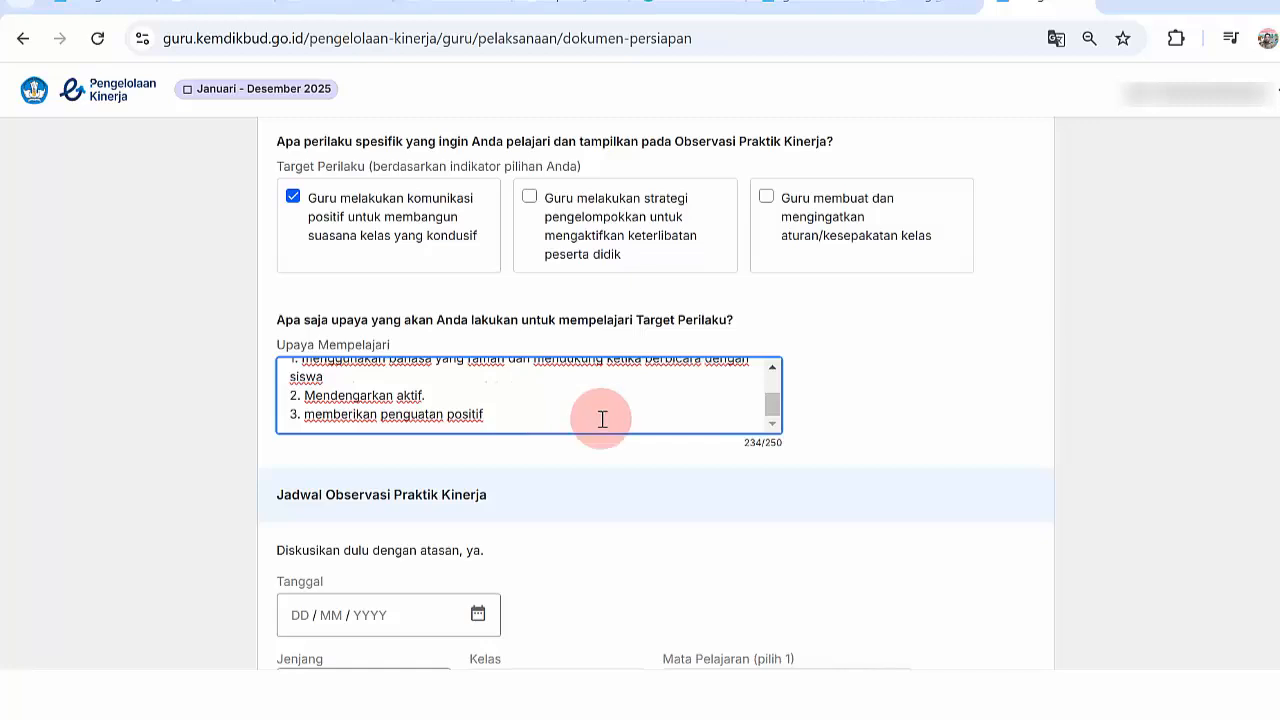
left_click(747, 446)
left_click_drag(747, 446, 782, 442)
left_click(782, 442)
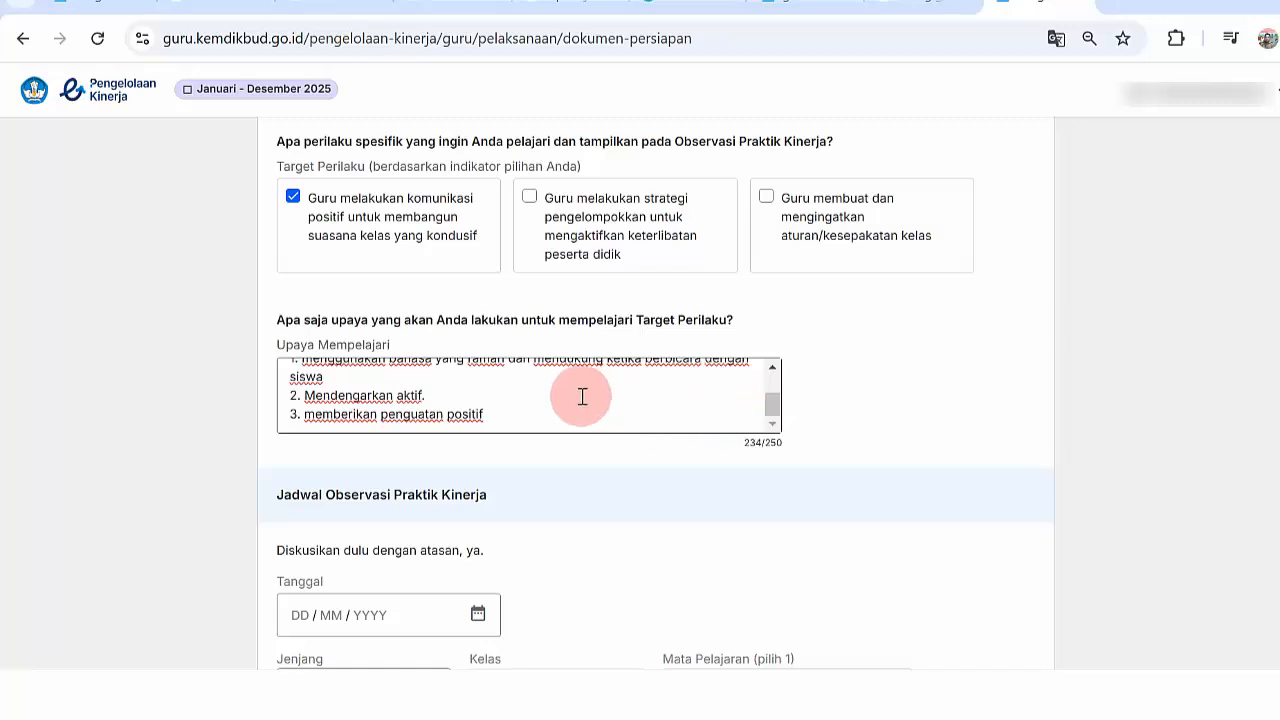
left_click(552, 413)
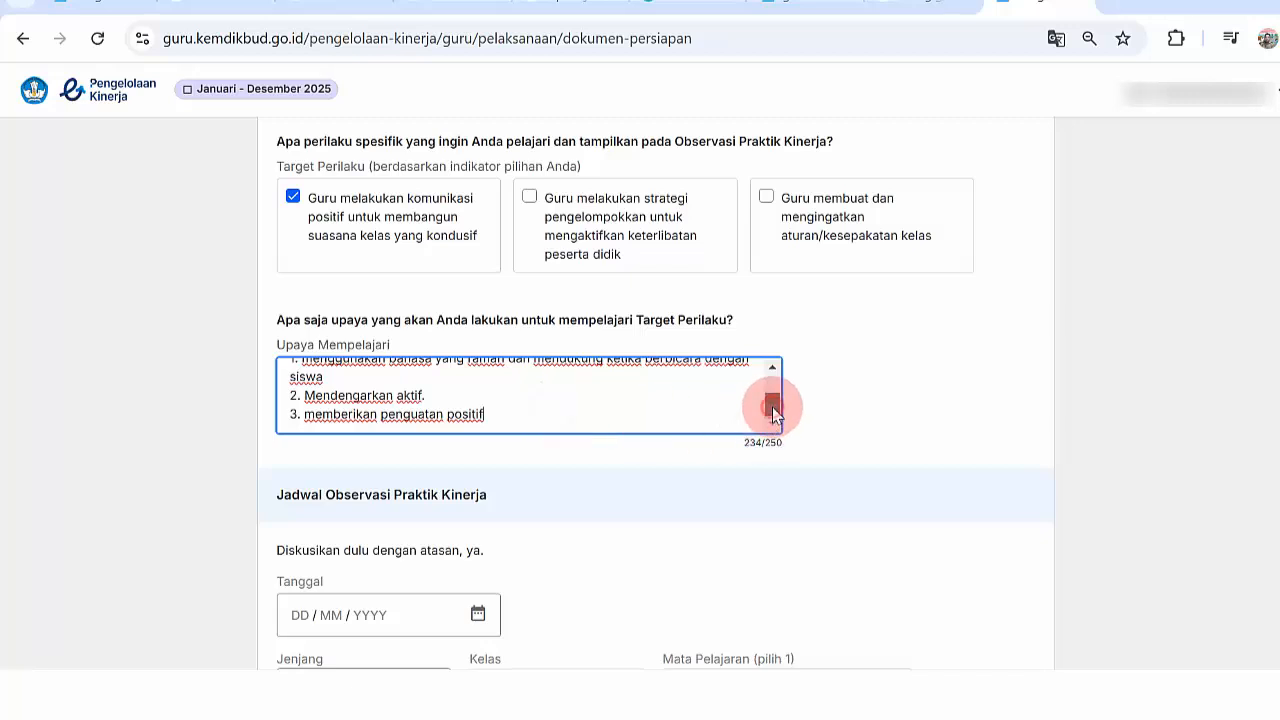
left_click_drag(772, 408, 912, 369)
scroll(657, 393, "up", 4)
scroll(657, 393, "down", 6)
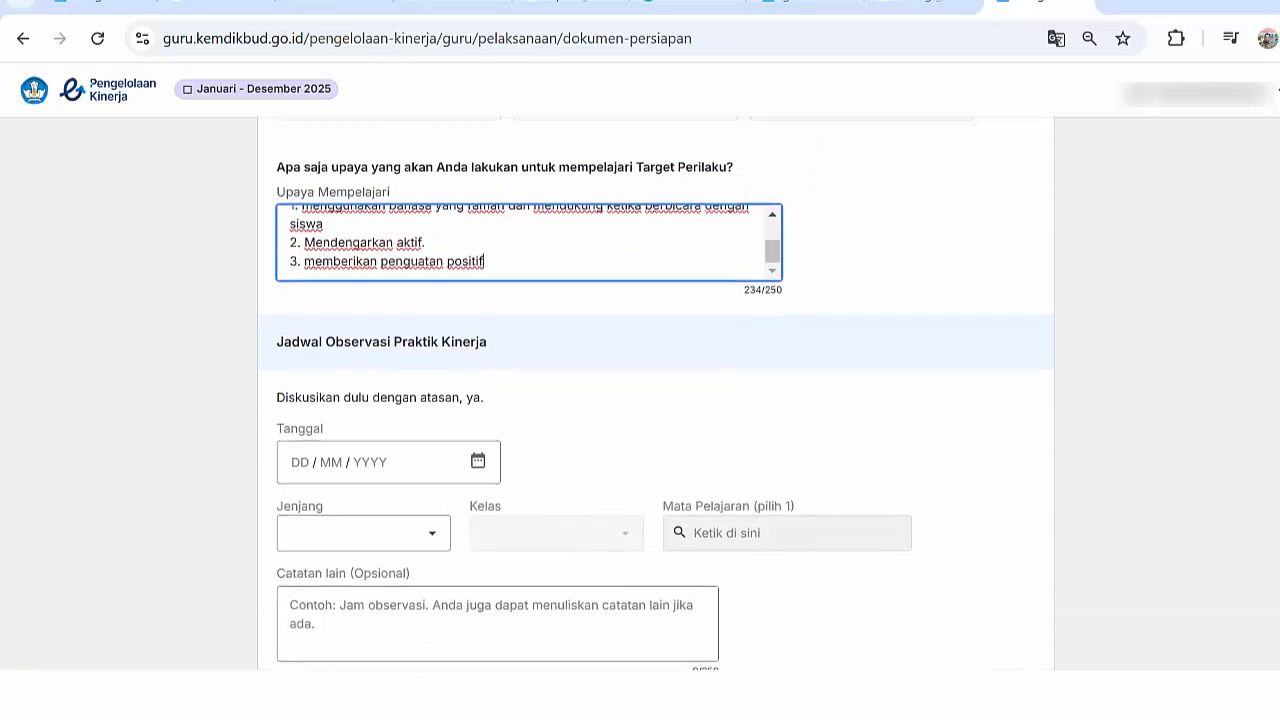
Set the Tanggal of the Jadwal Observasi Praktik Kinerja to 8 April 2025
scroll(657, 393, "down", 2)
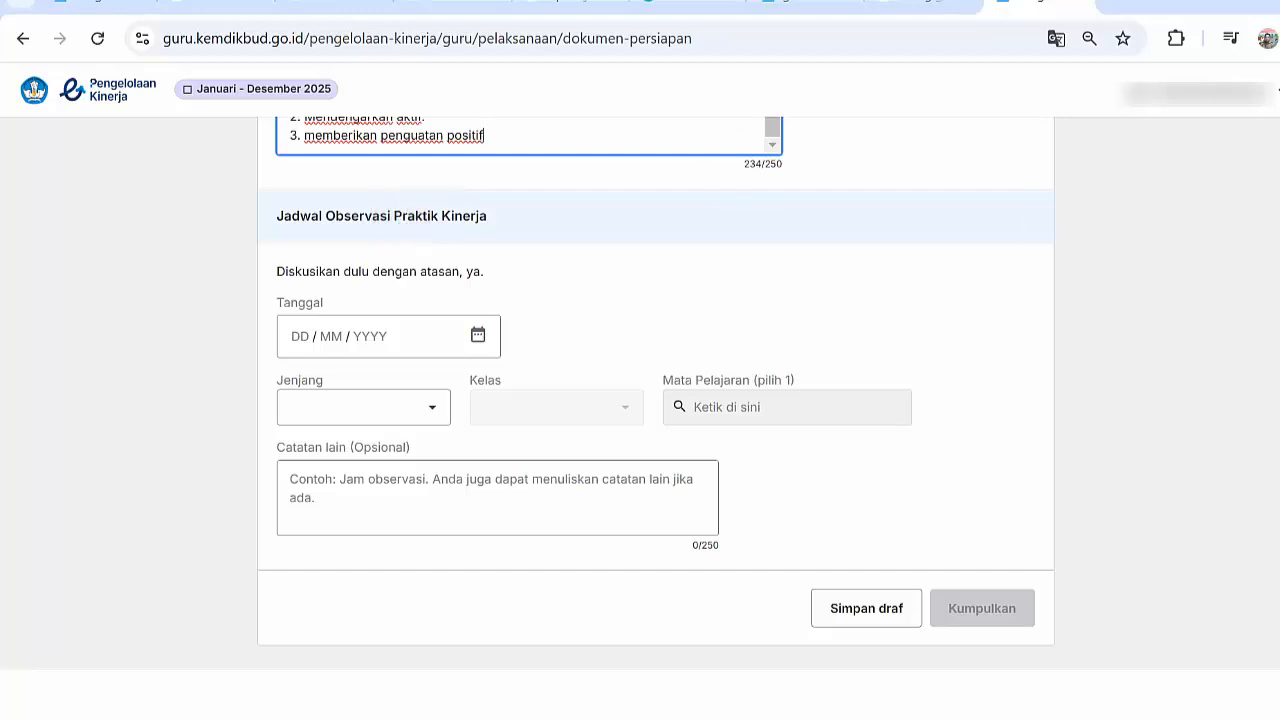
left_click(1003, 305)
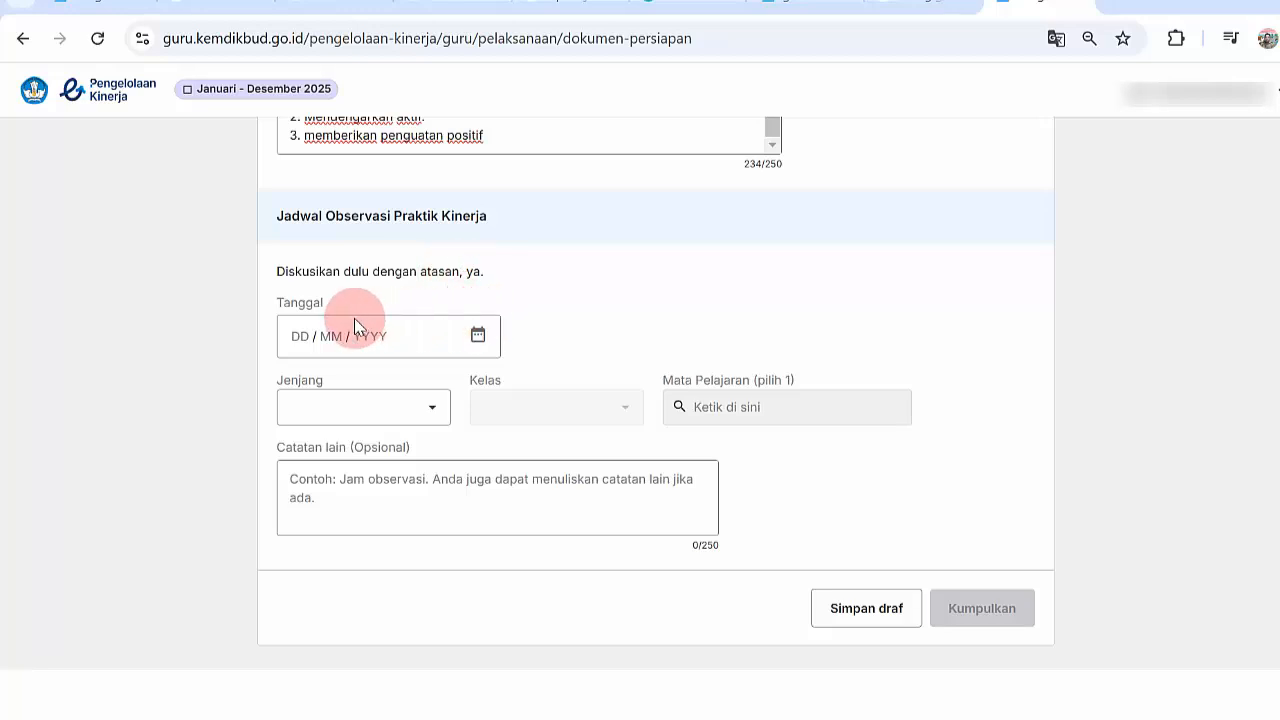
left_click(478, 340)
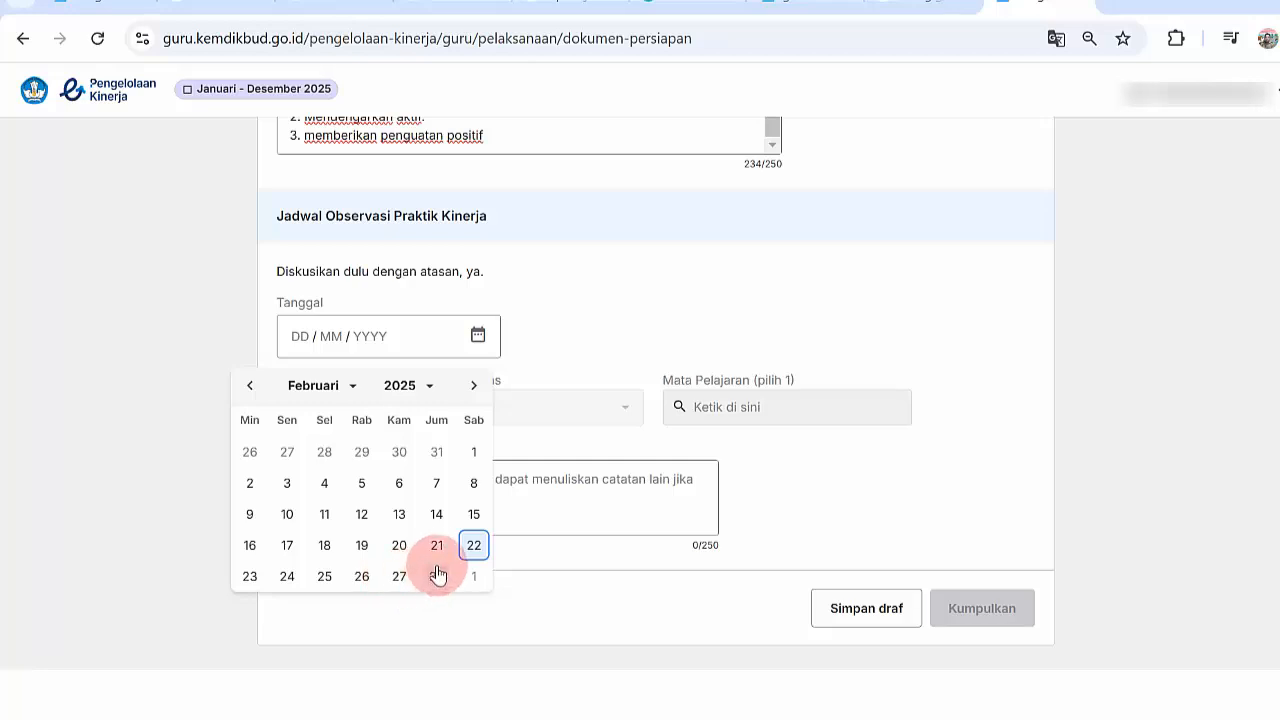
left_click(474, 388)
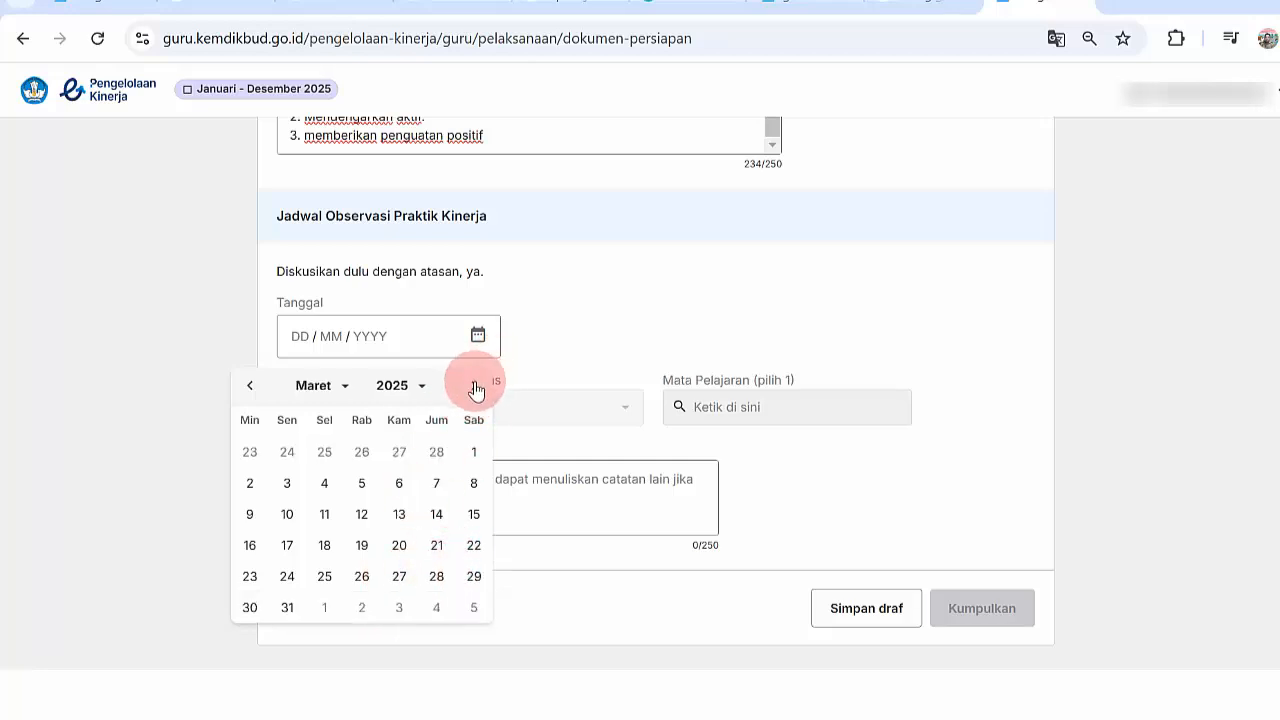
left_click(476, 388)
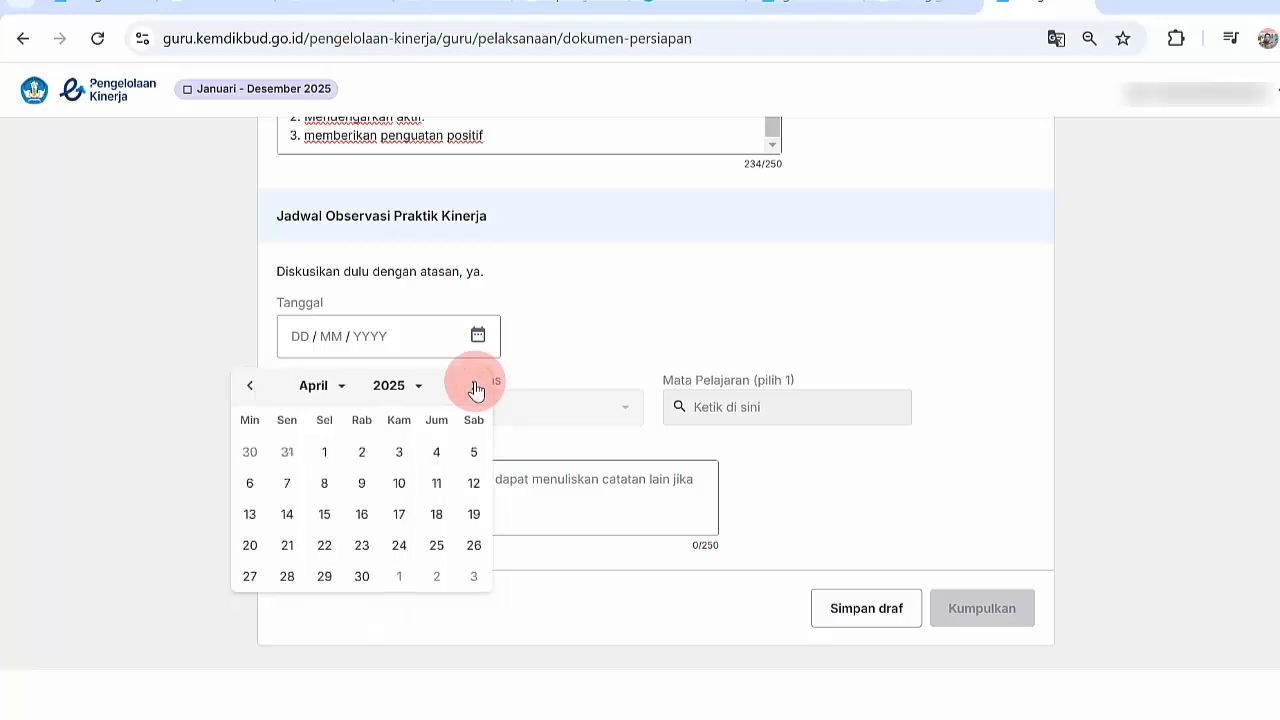
left_click(251, 387)
left_click(251, 387)
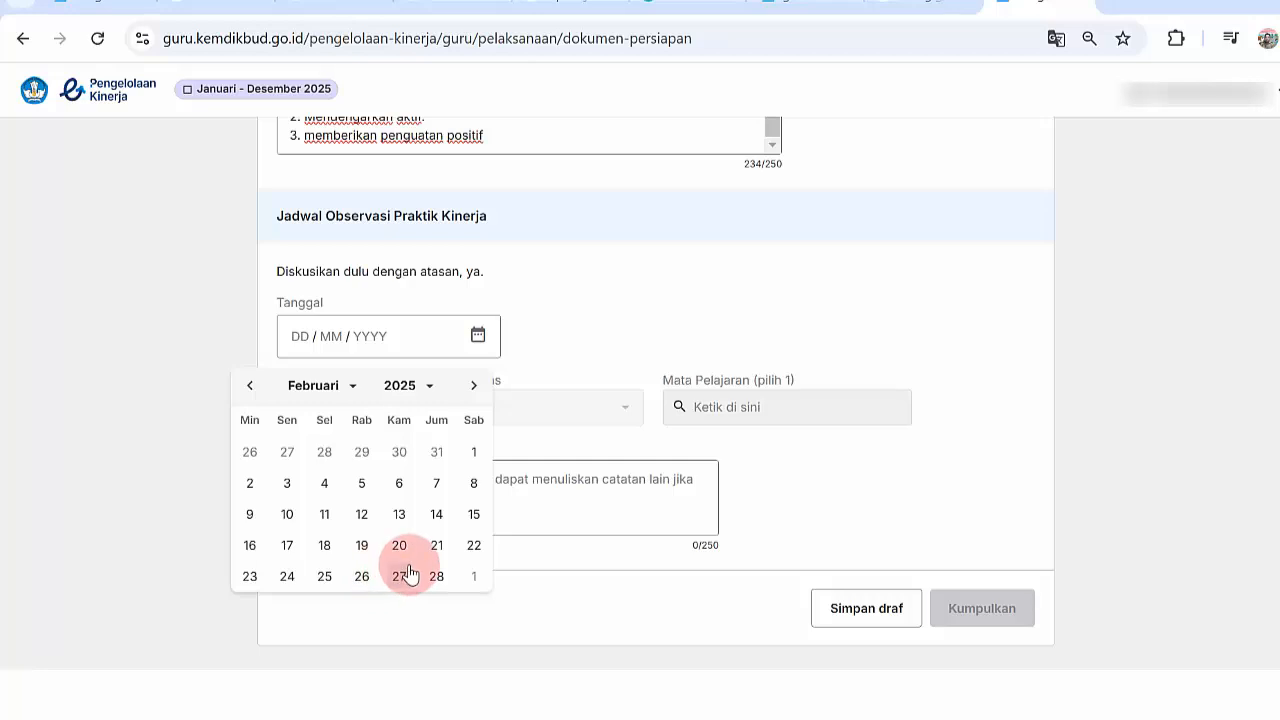
left_click(474, 386)
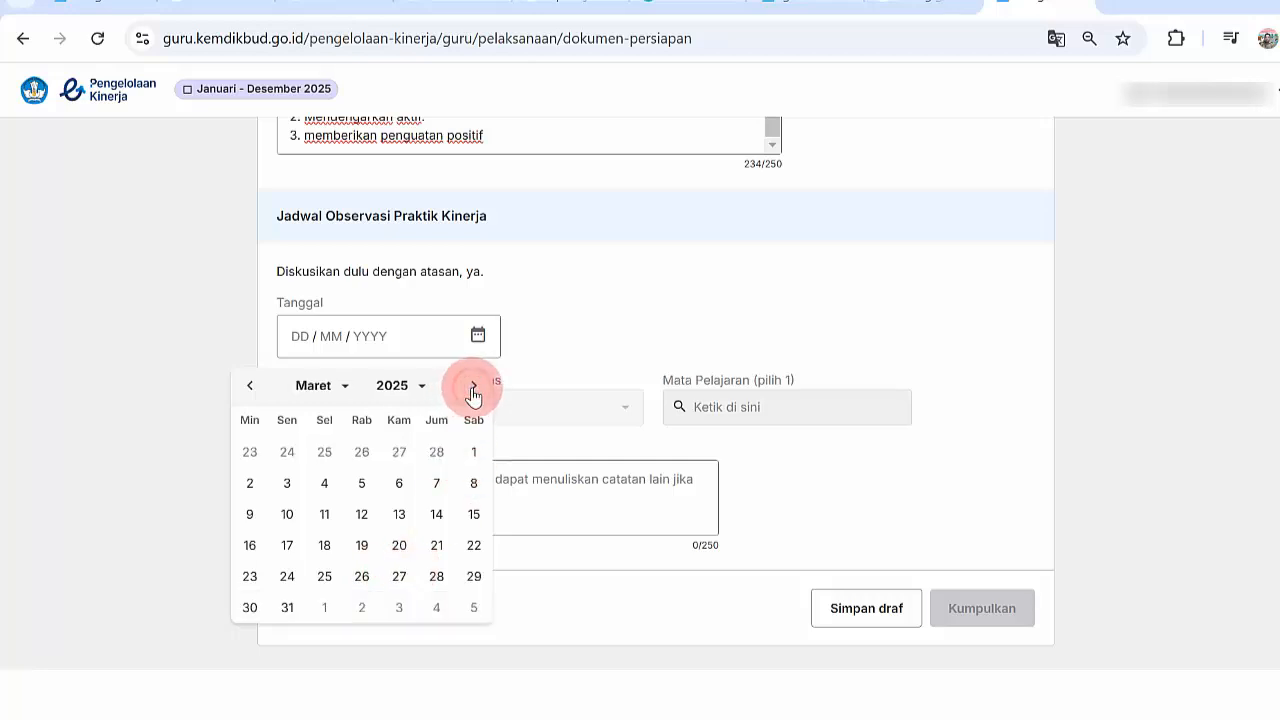
left_click(474, 386)
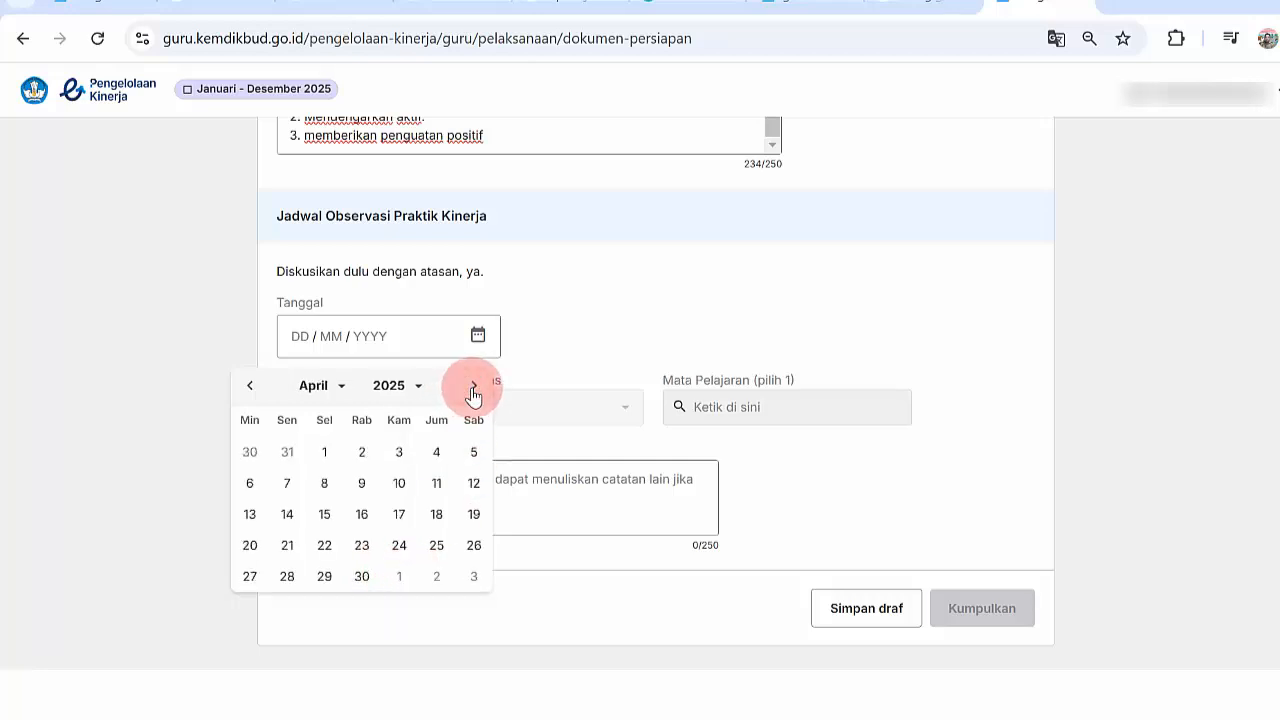
left_click(323, 484)
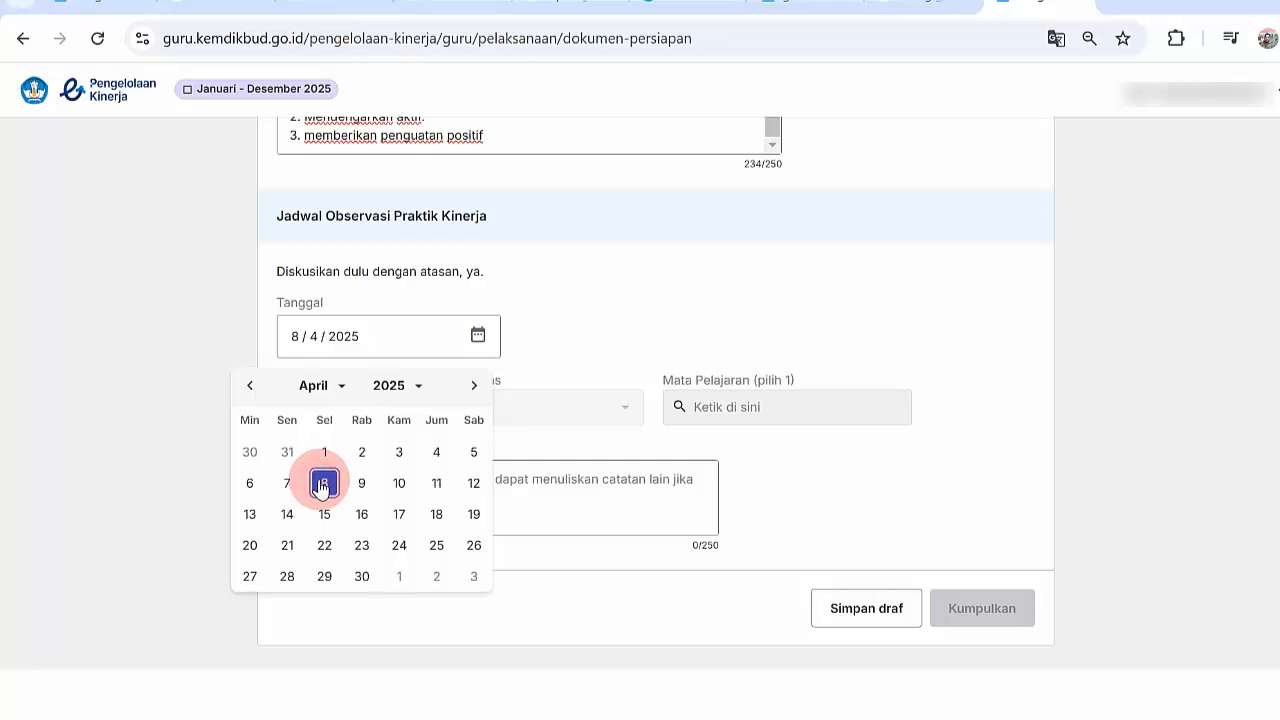
left_click(641, 320)
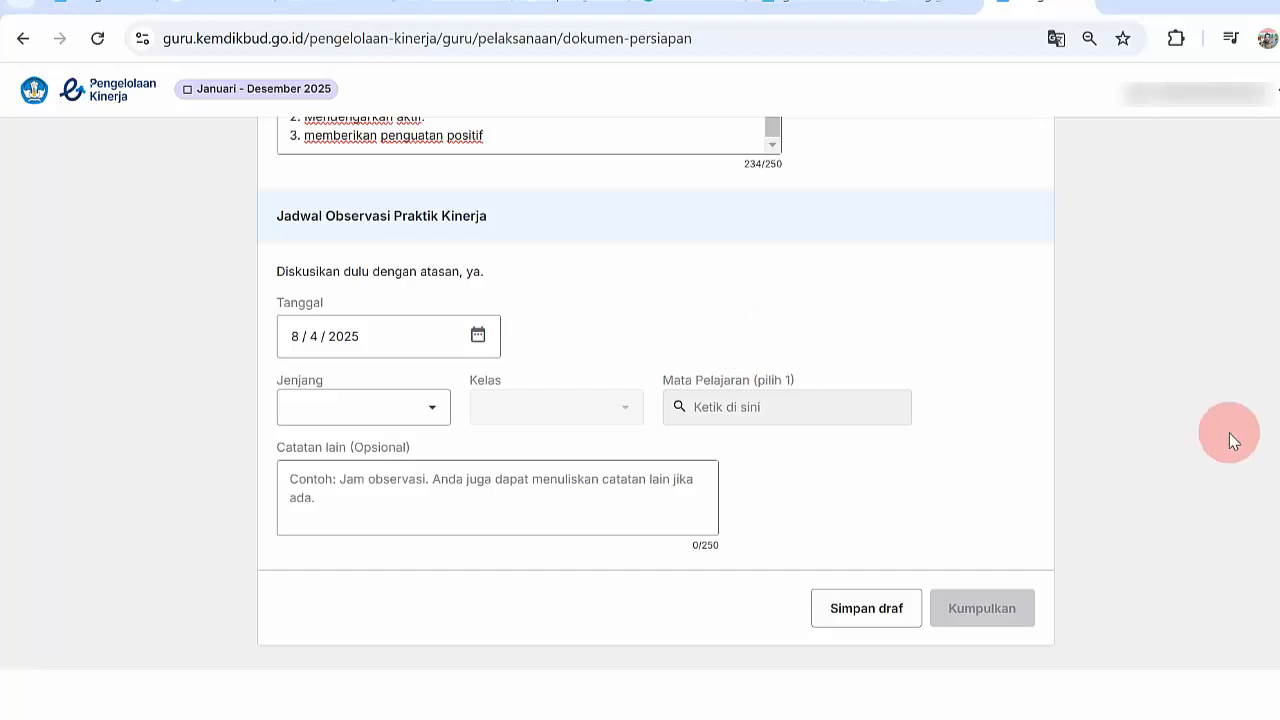
Set the observation's Jenjang to SD and its Kelas to Kelas 6
left_click(310, 418)
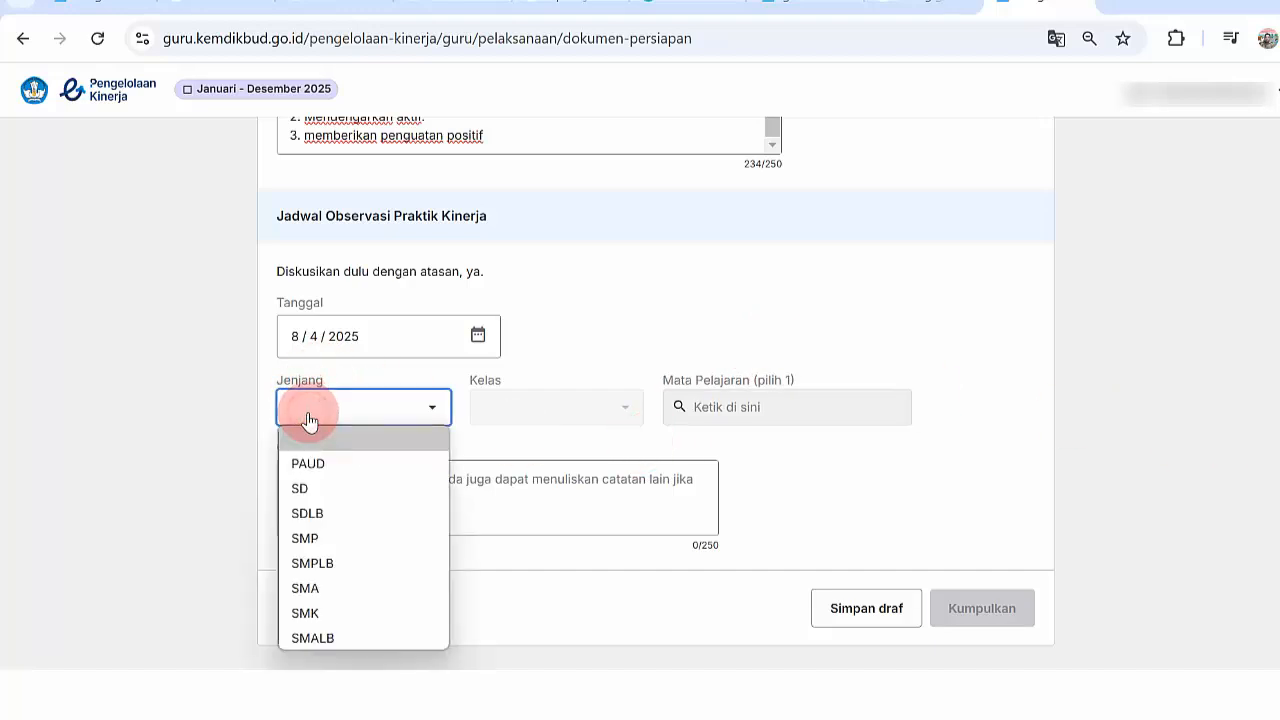
left_click(314, 490)
left_click(567, 422)
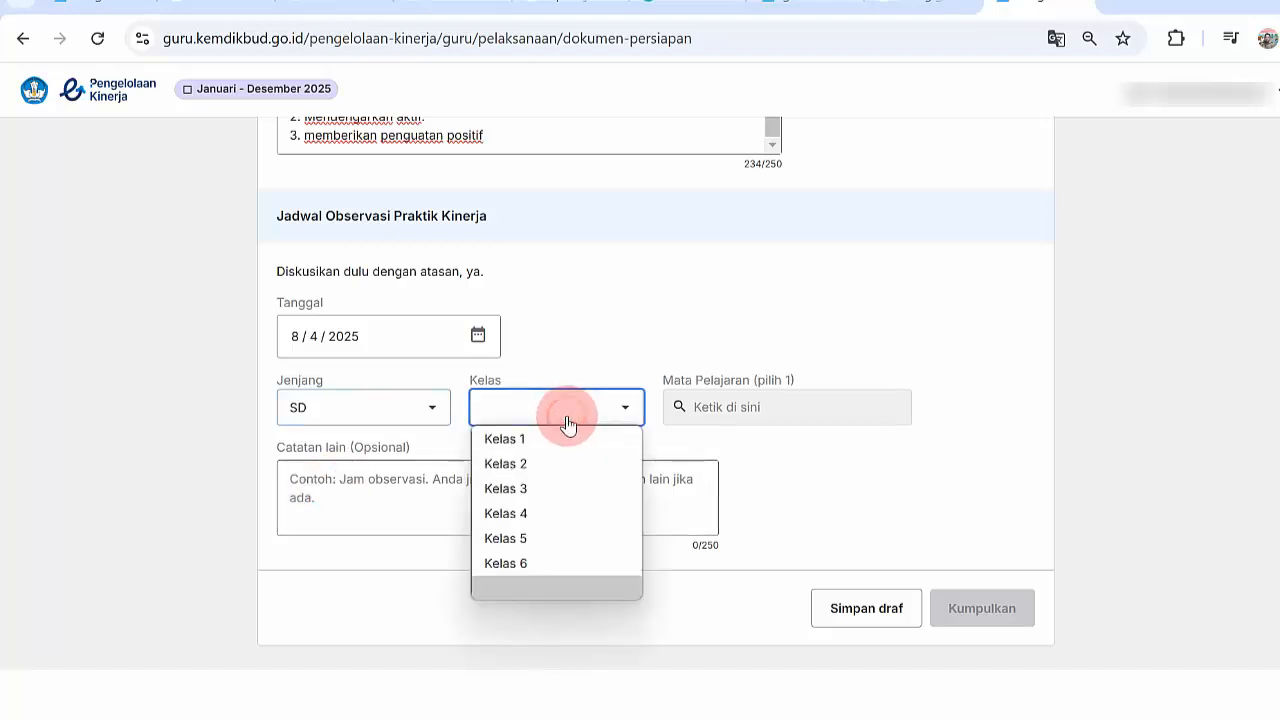
left_click(534, 563)
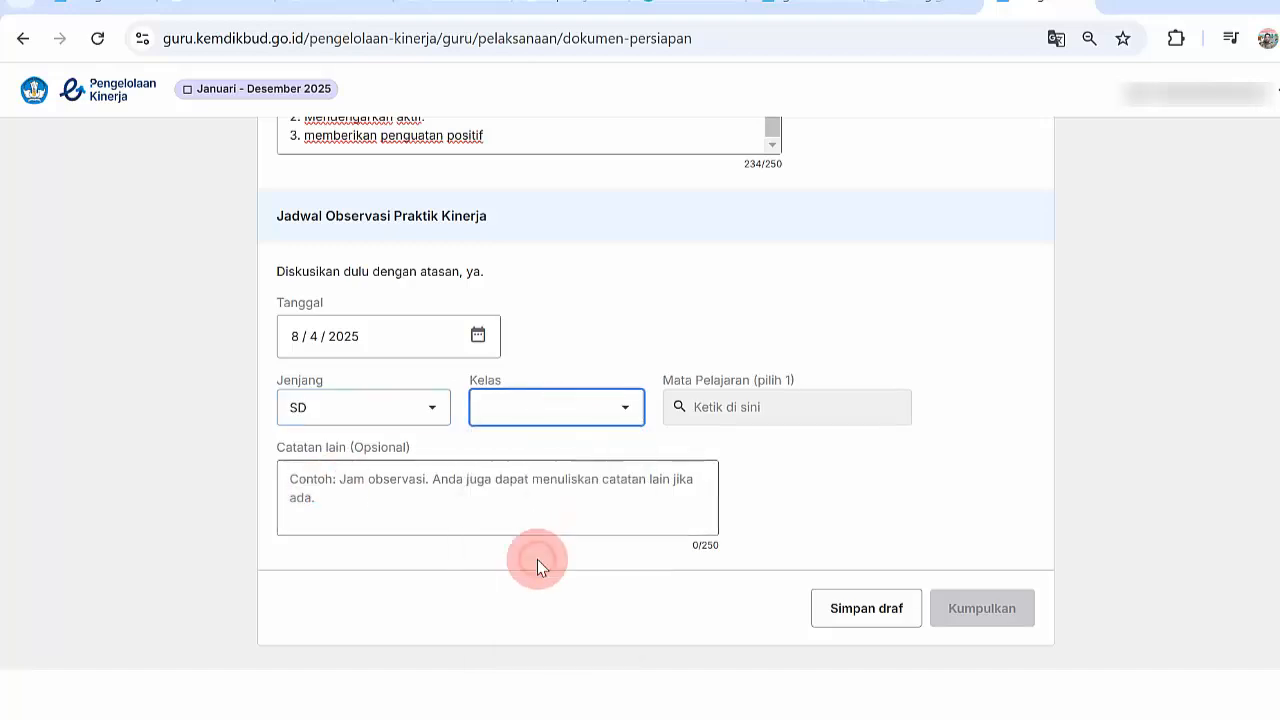
Find the subject with "ilmu" and choose Ilmu Pengetahuan Alam dan Sosial (IPAS) as the observation's Mata Pelajaran
left_click(773, 409)
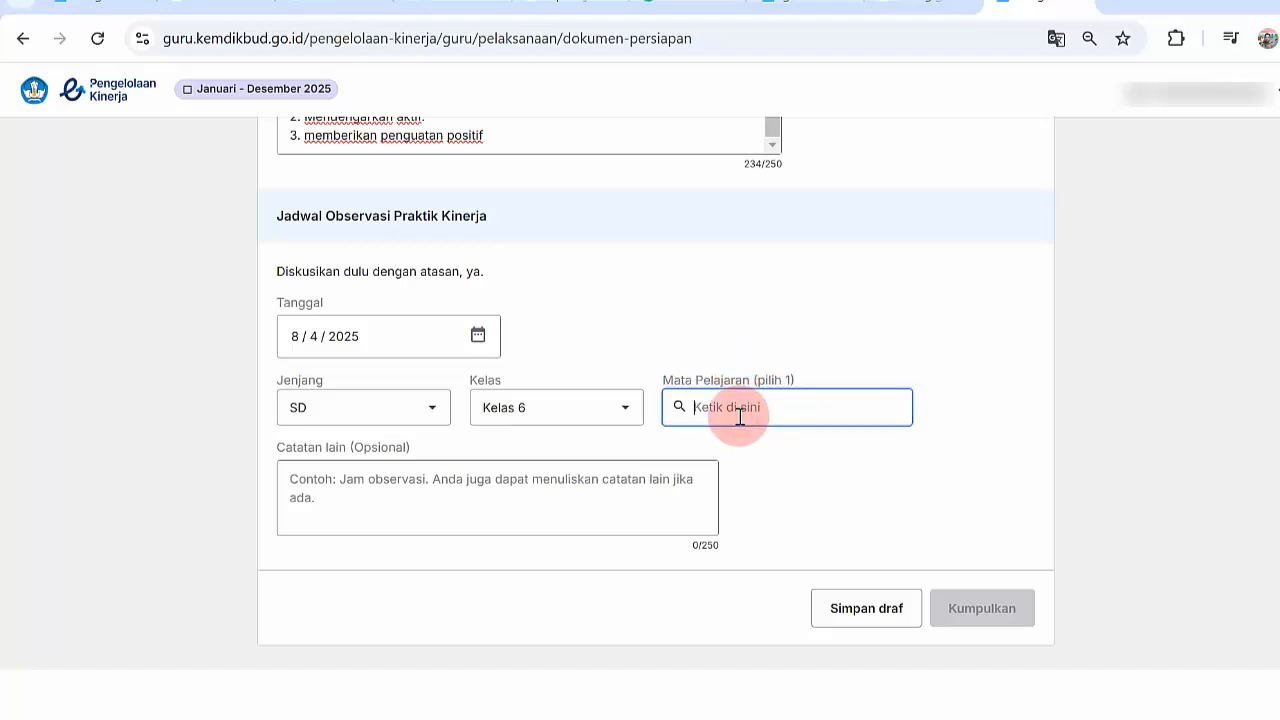
type("ilmu")
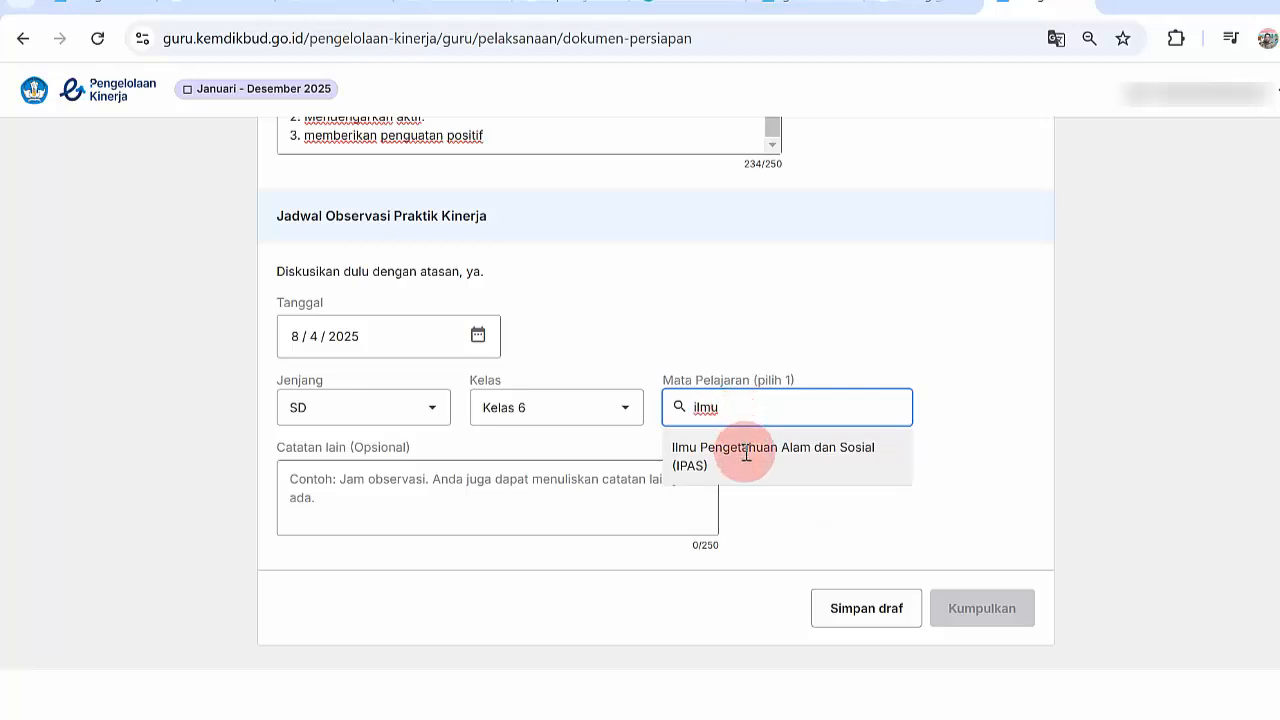
left_click(746, 455)
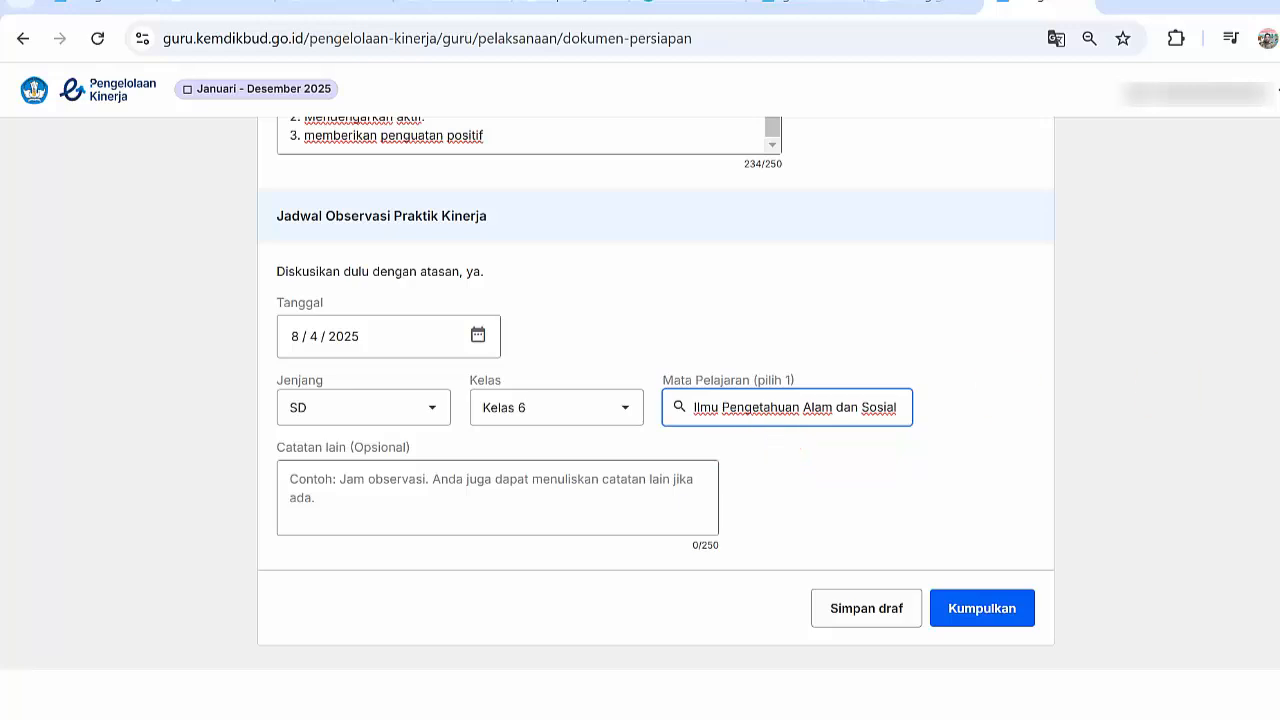
Recheck the observation date and enter the observation time "09.30 s.d. 10.30" in Catatan lain
left_click(451, 491)
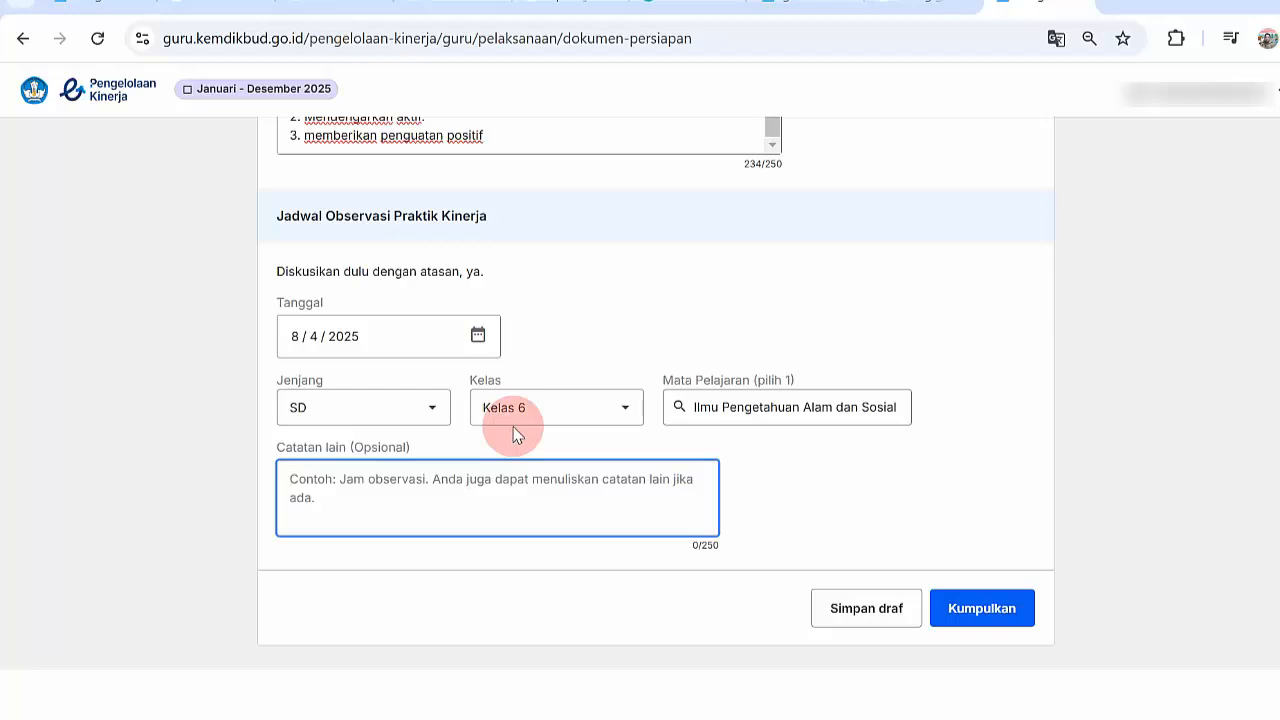
left_click(475, 335)
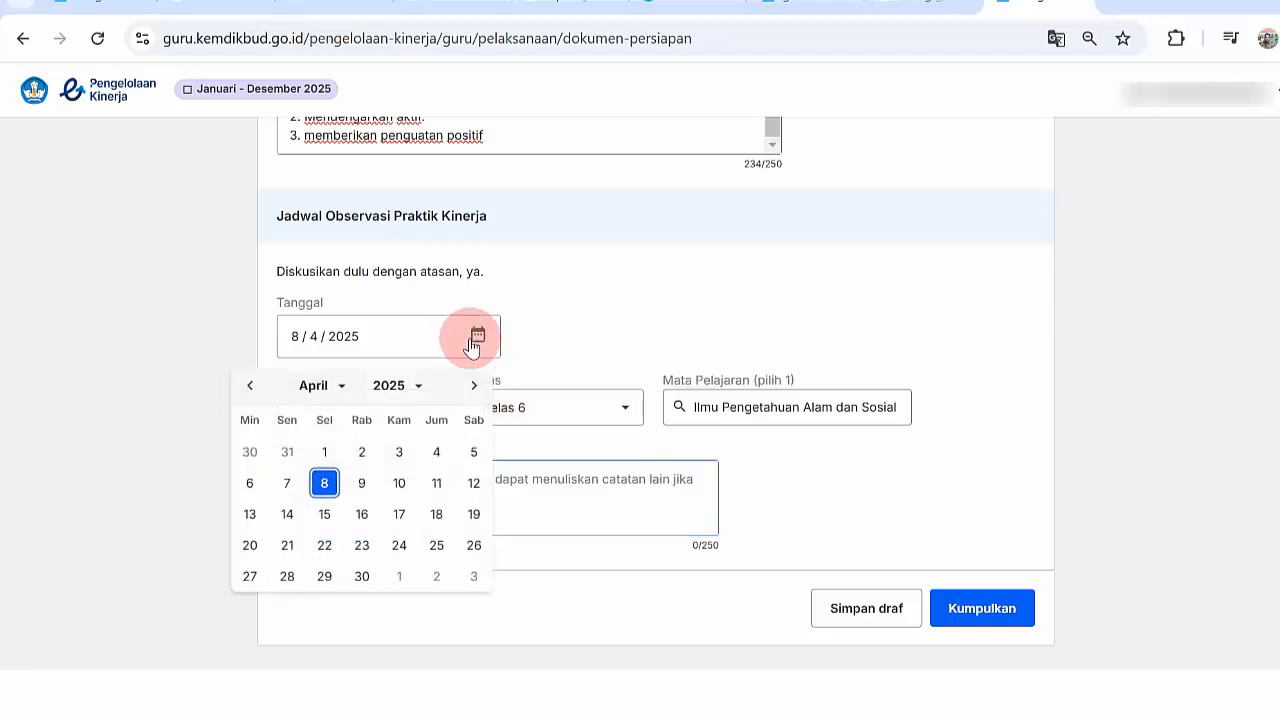
left_click(605, 295)
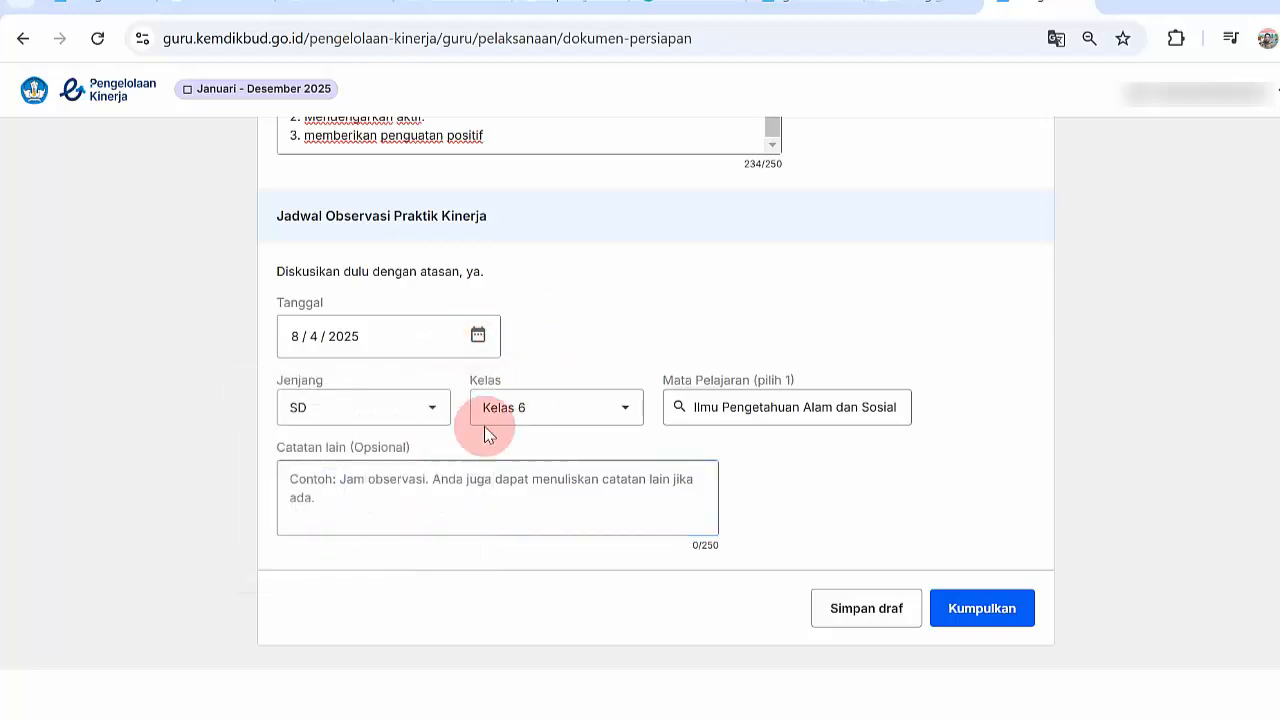
left_click(397, 485)
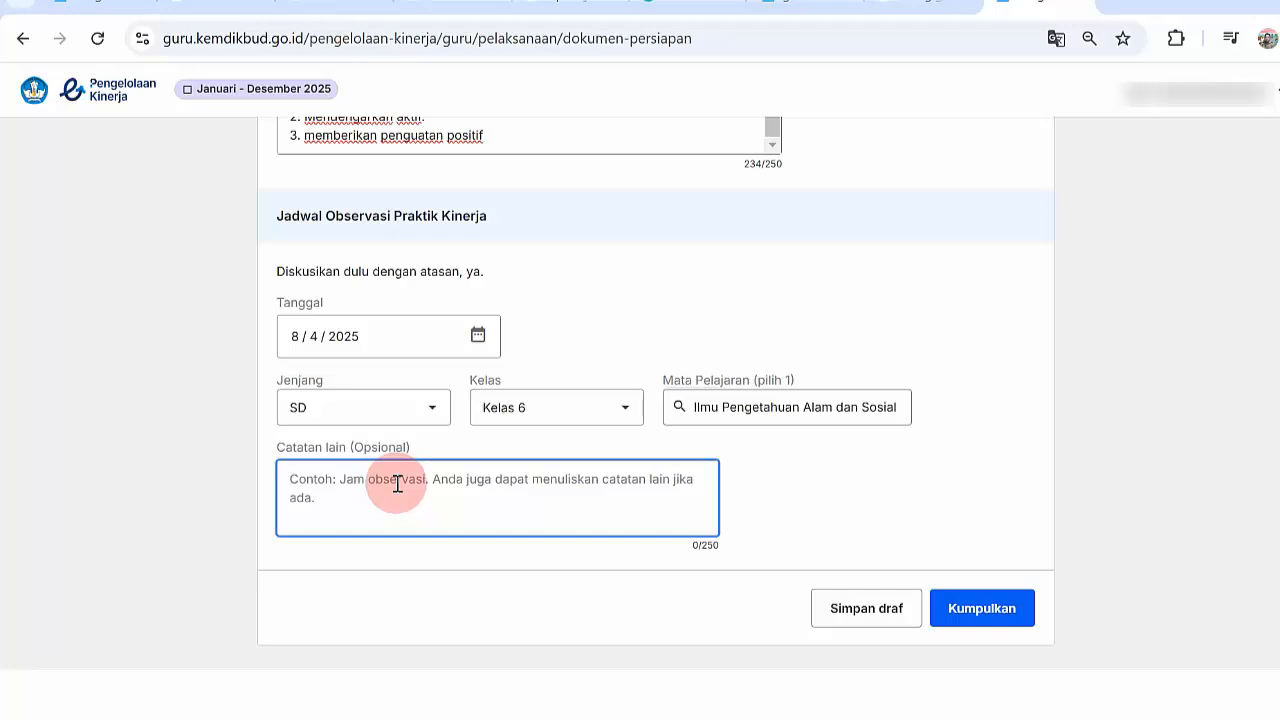
type("09.")
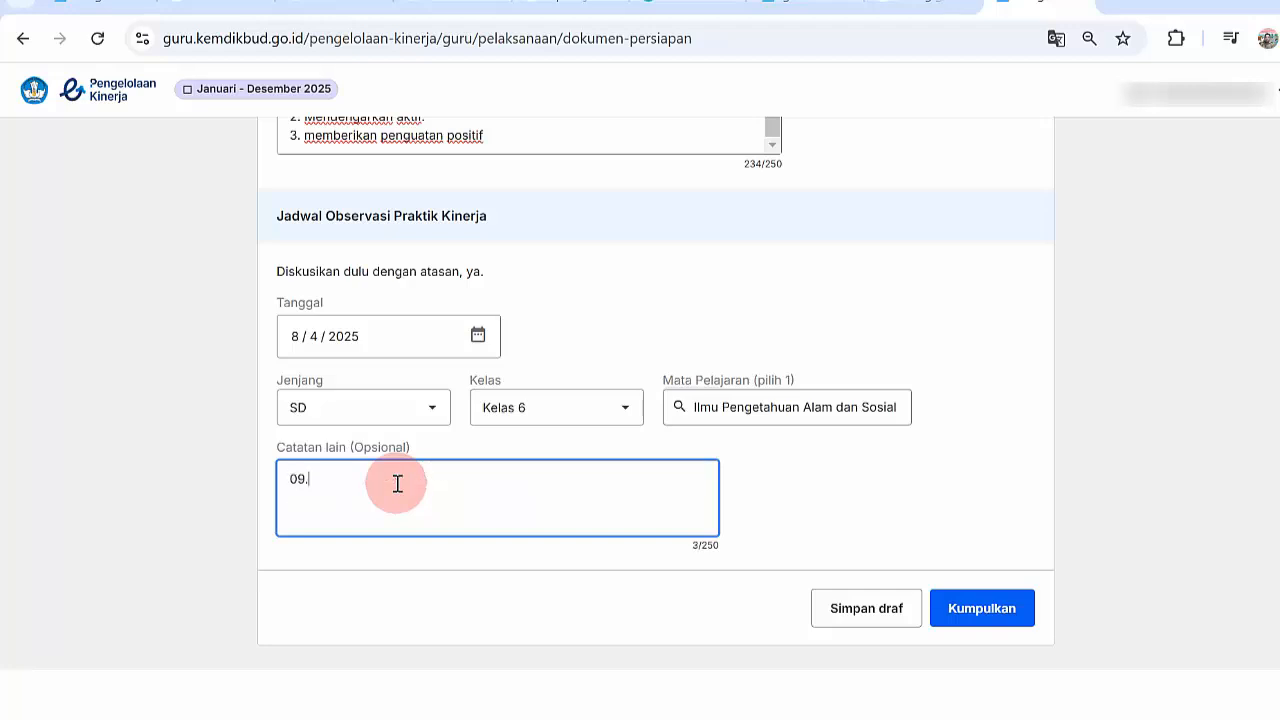
type("30 s.d. 10.30")
left_click(881, 465)
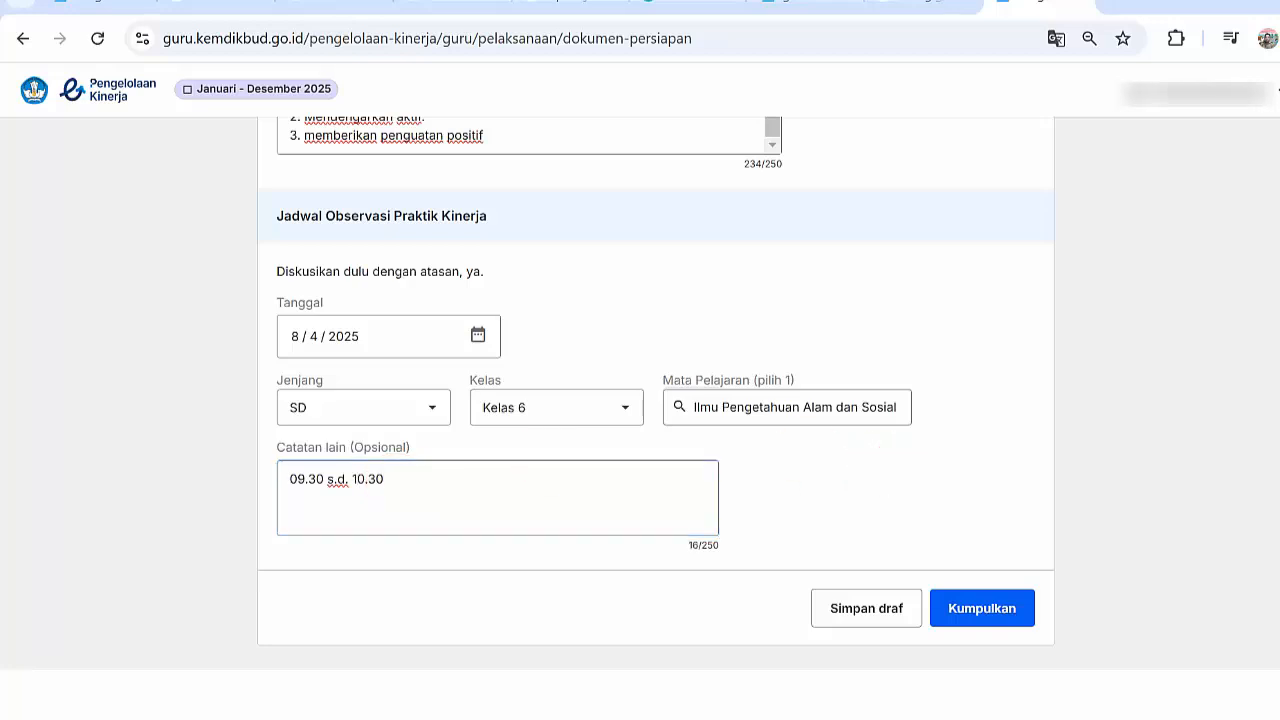
Review the completed Formulir Diskusi Persiapan, save it as a draft and exit the form
mouse_move(1279, 545)
left_mouse_down()
mouse_move(1279, 200)
mouse_move(1279, 548)
left_mouse_up()
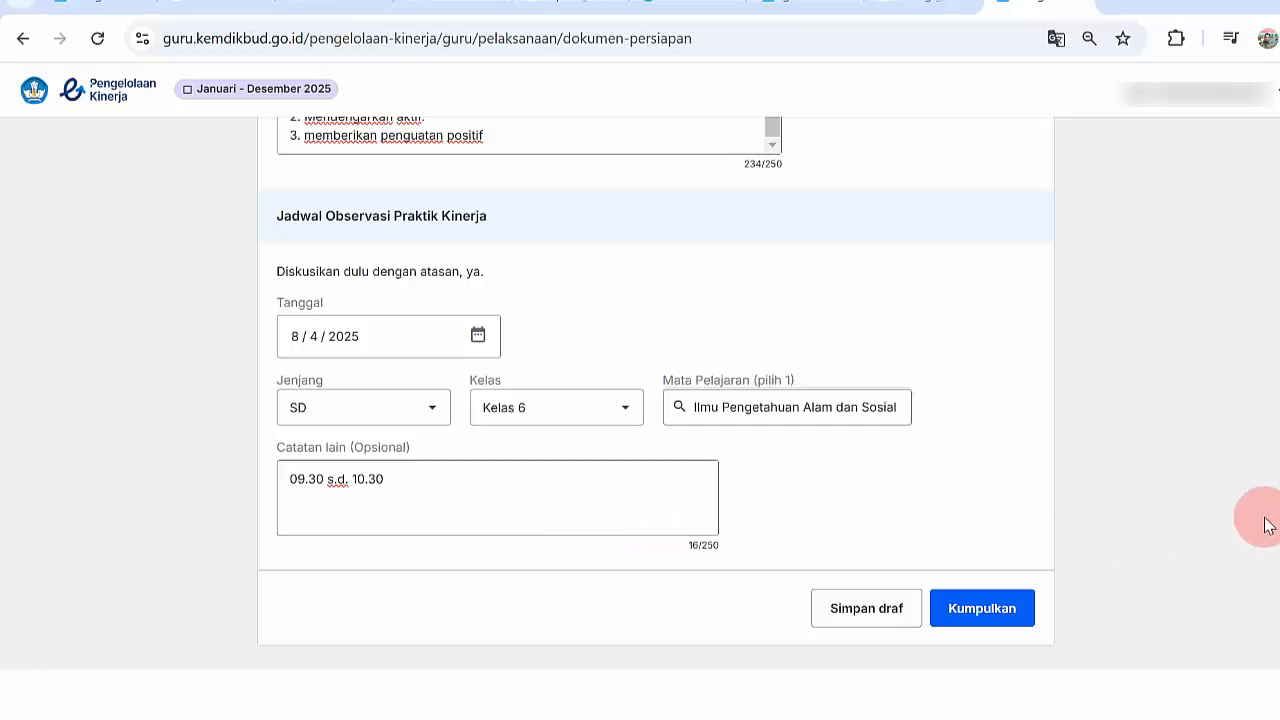
scroll(1270, 600, "up", 7)
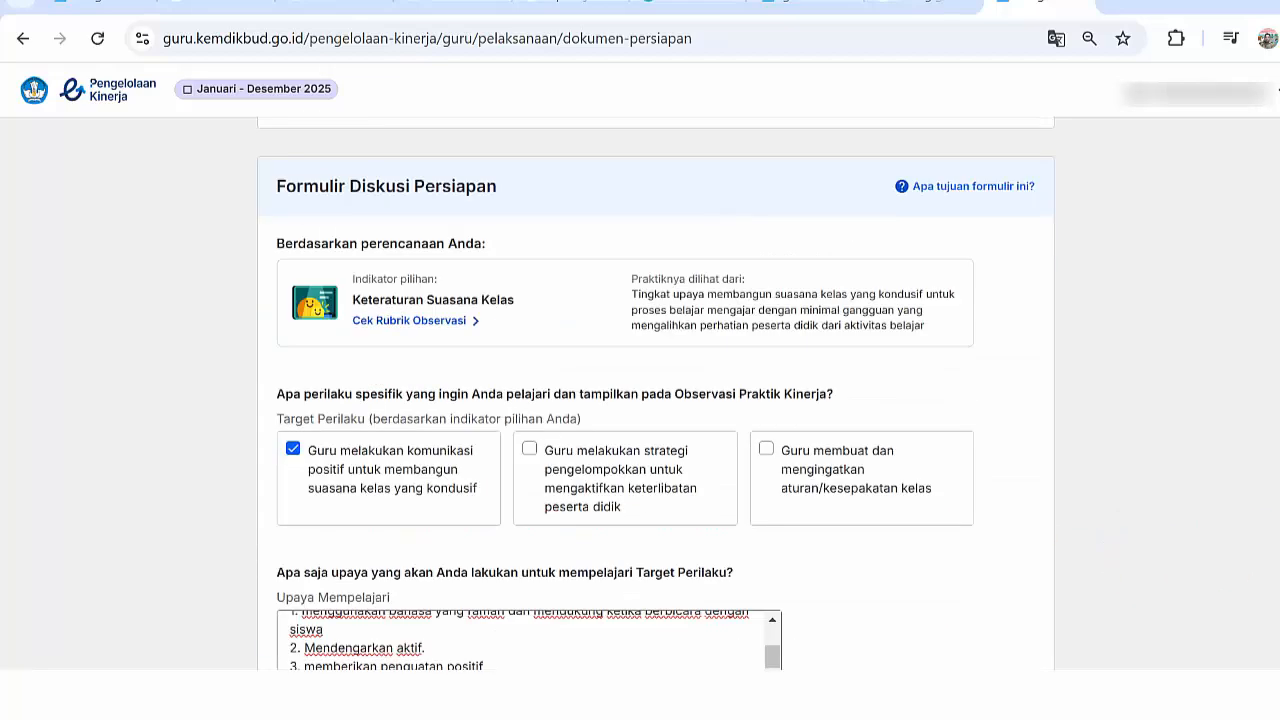
scroll(1270, 600, "down", 7)
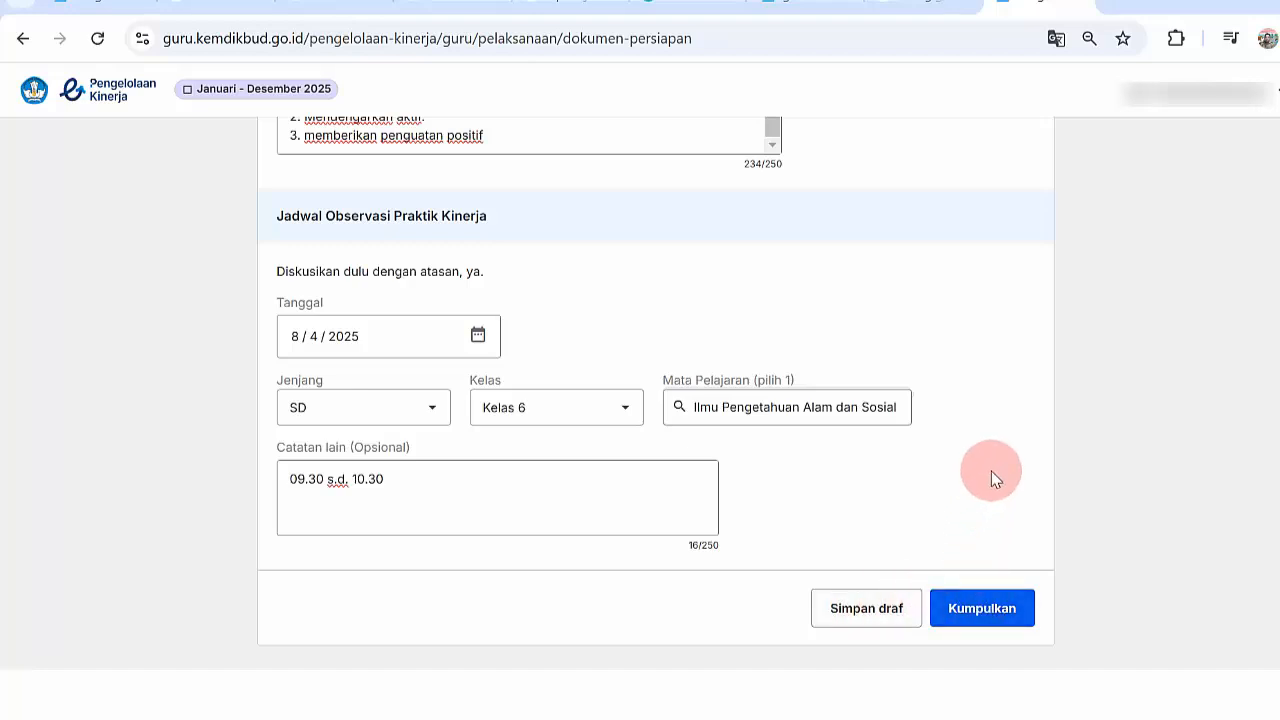
left_click(857, 614)
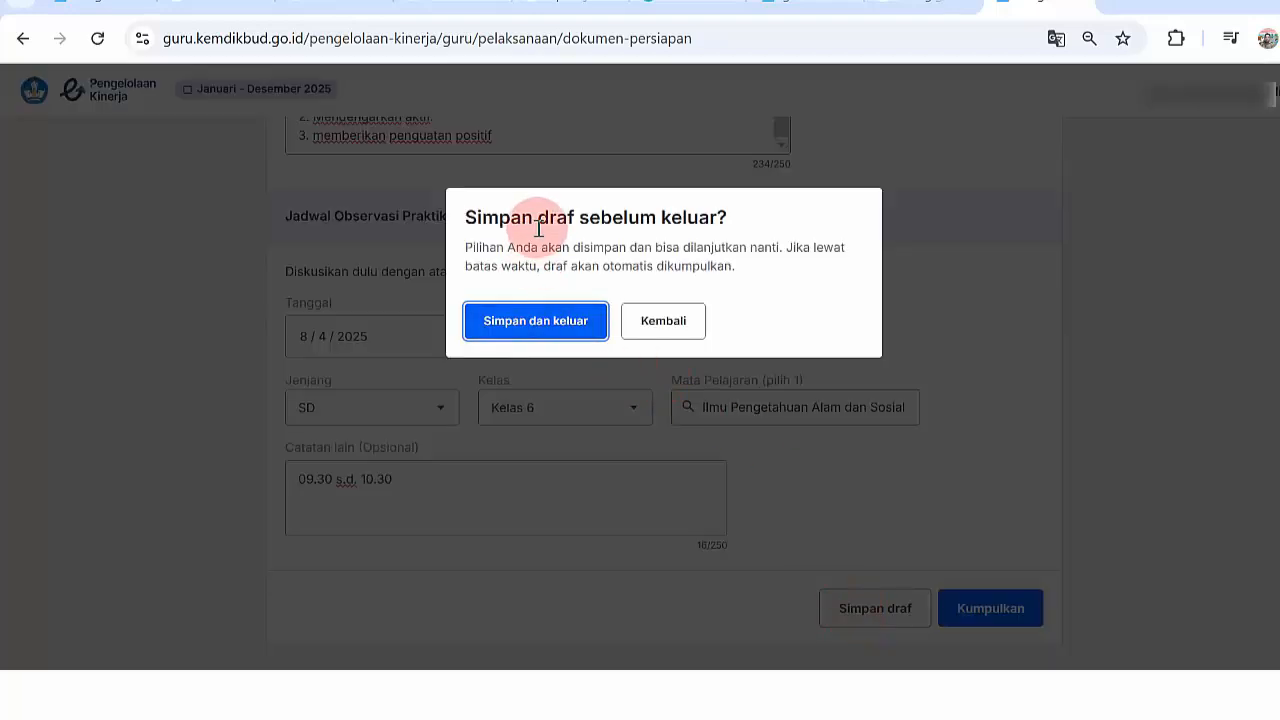
left_click(548, 329)
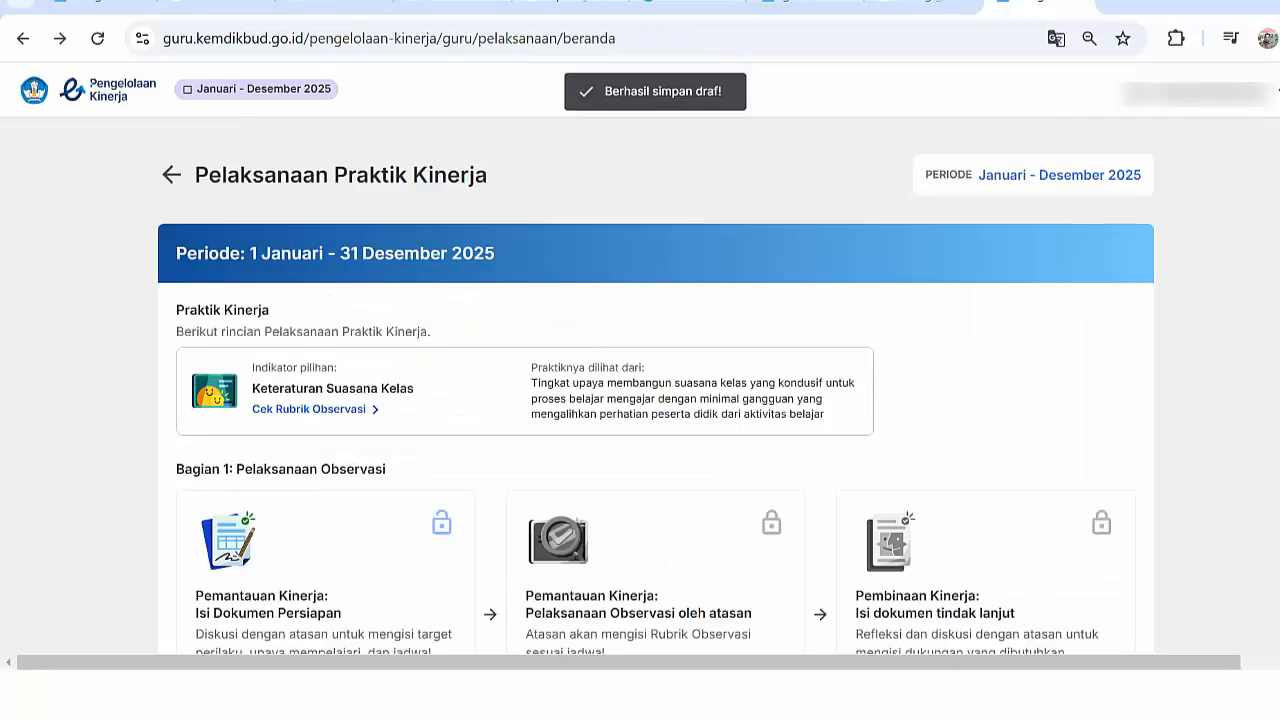
Reopen the Dokumen Persiapan draft and check its saved Target Perilaku, Upaya Mempelajari and observation schedule
scroll(656, 386, "down", 4)
scroll(656, 386, "up", 4)
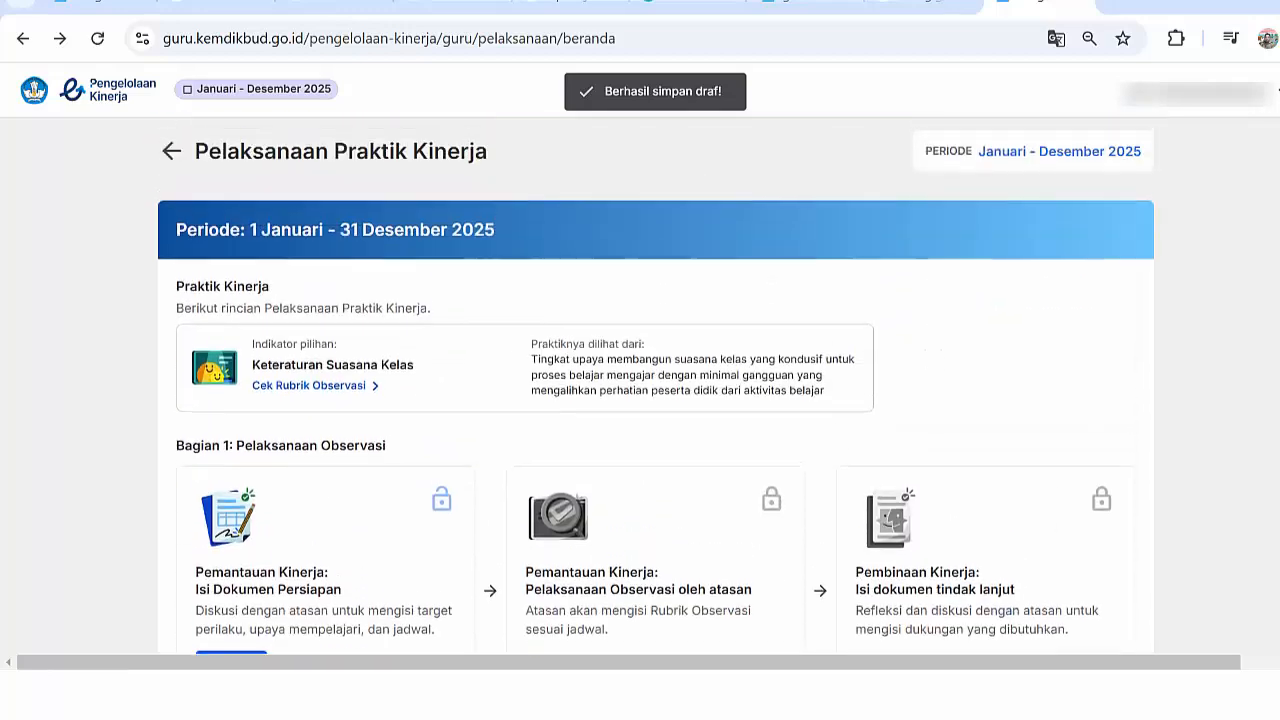
scroll(614, 334, "down", 3)
left_click(224, 398)
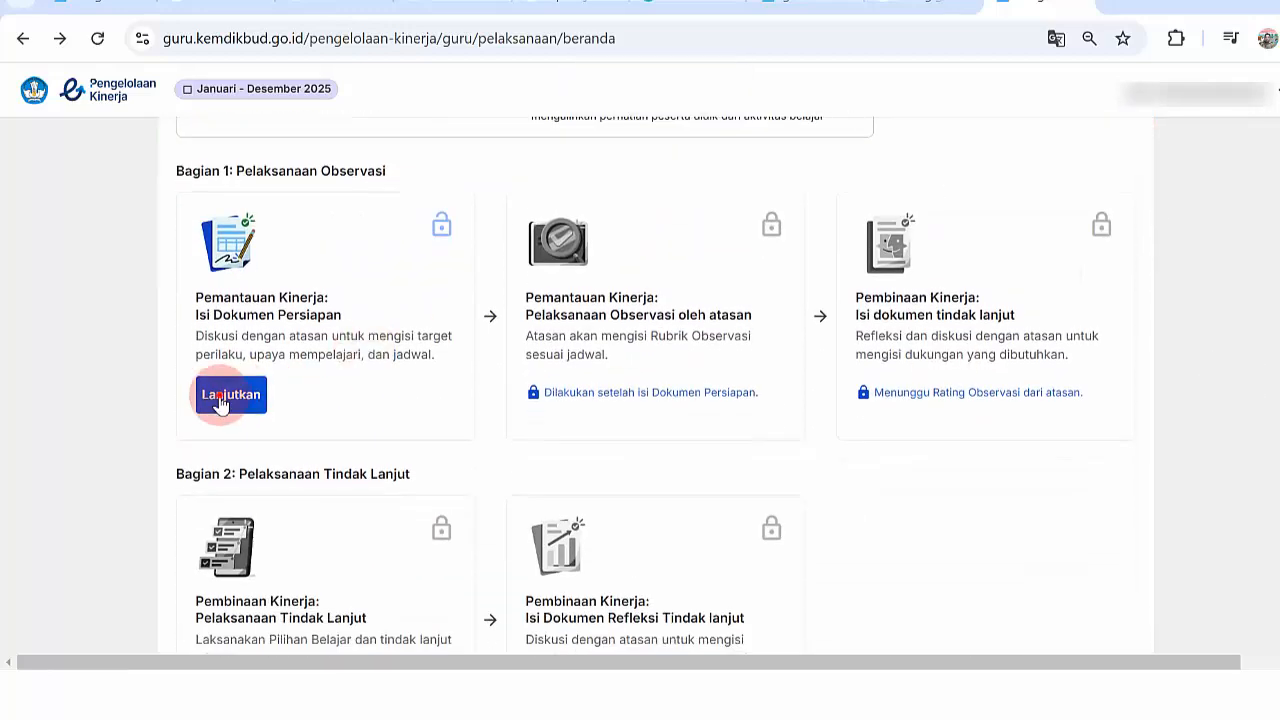
scroll(656, 392, "down", 6)
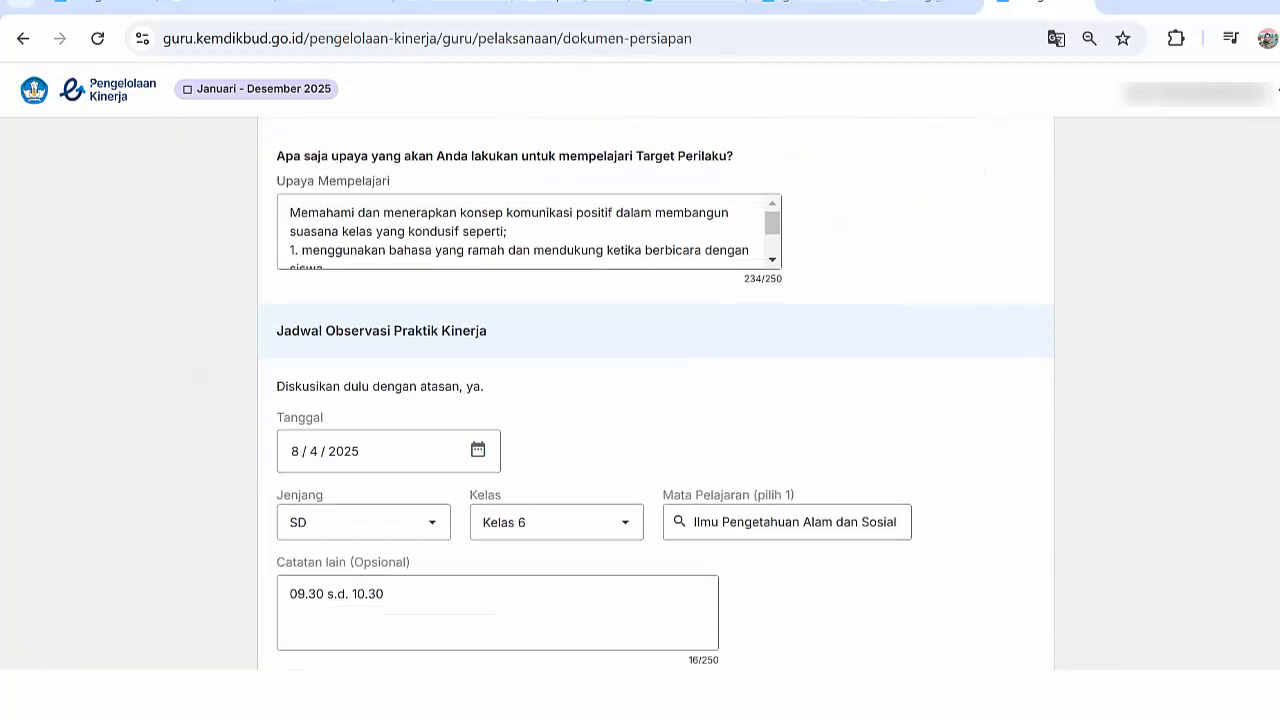
scroll(656, 392, "down", 2)
scroll(656, 392, "up", 5)
left_click(585, 292)
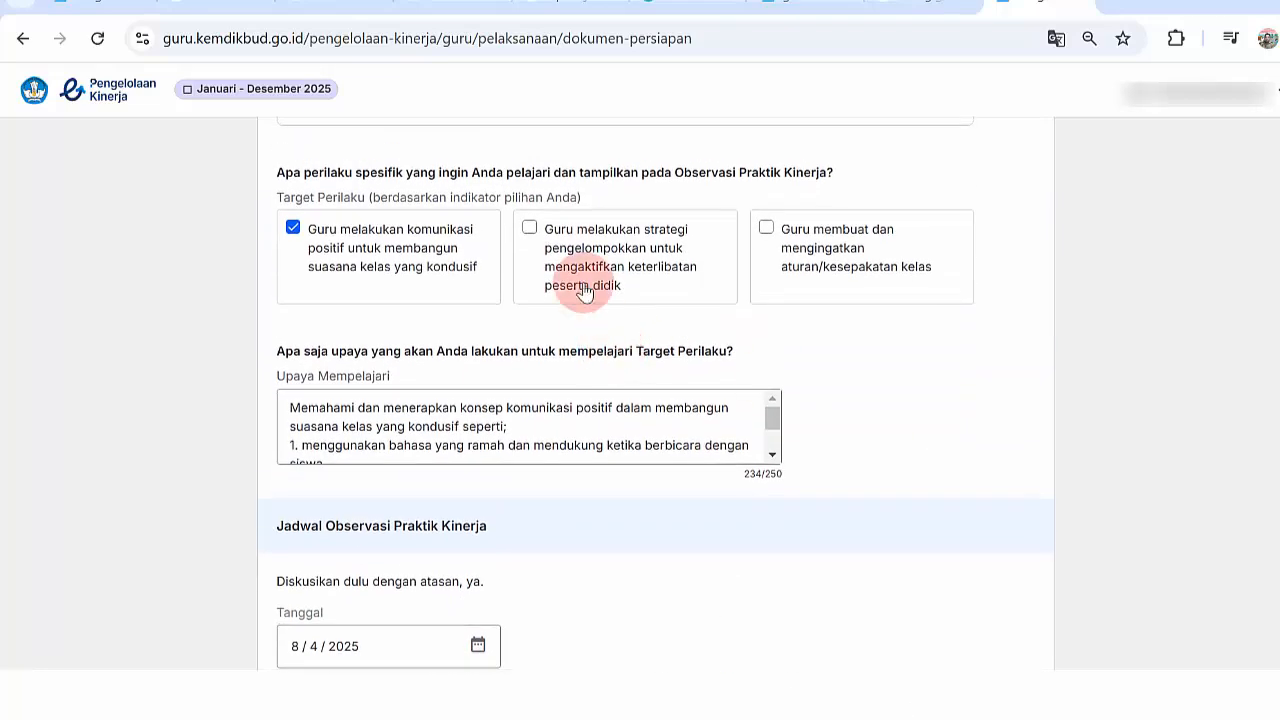
In the document submission confirmation, accept the statement that the contents can be changed as long as they have not been assessed
scroll(656, 392, "down", 3)
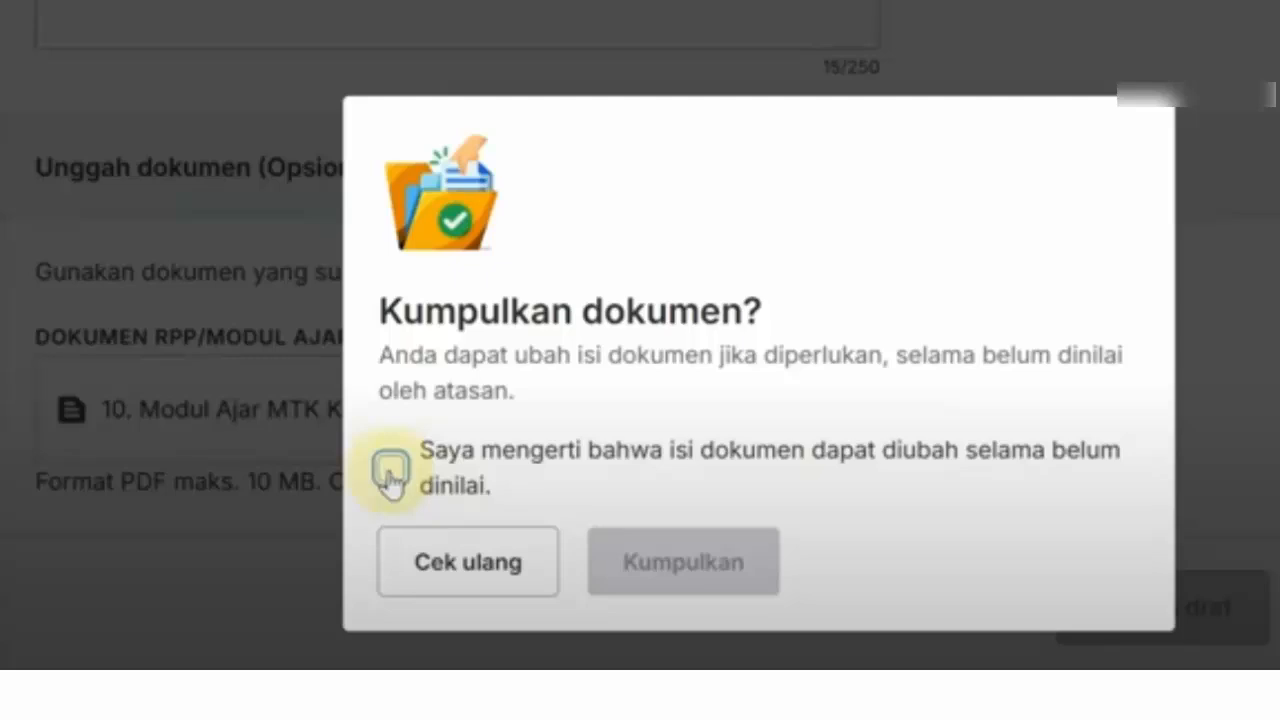
left_click(391, 468)
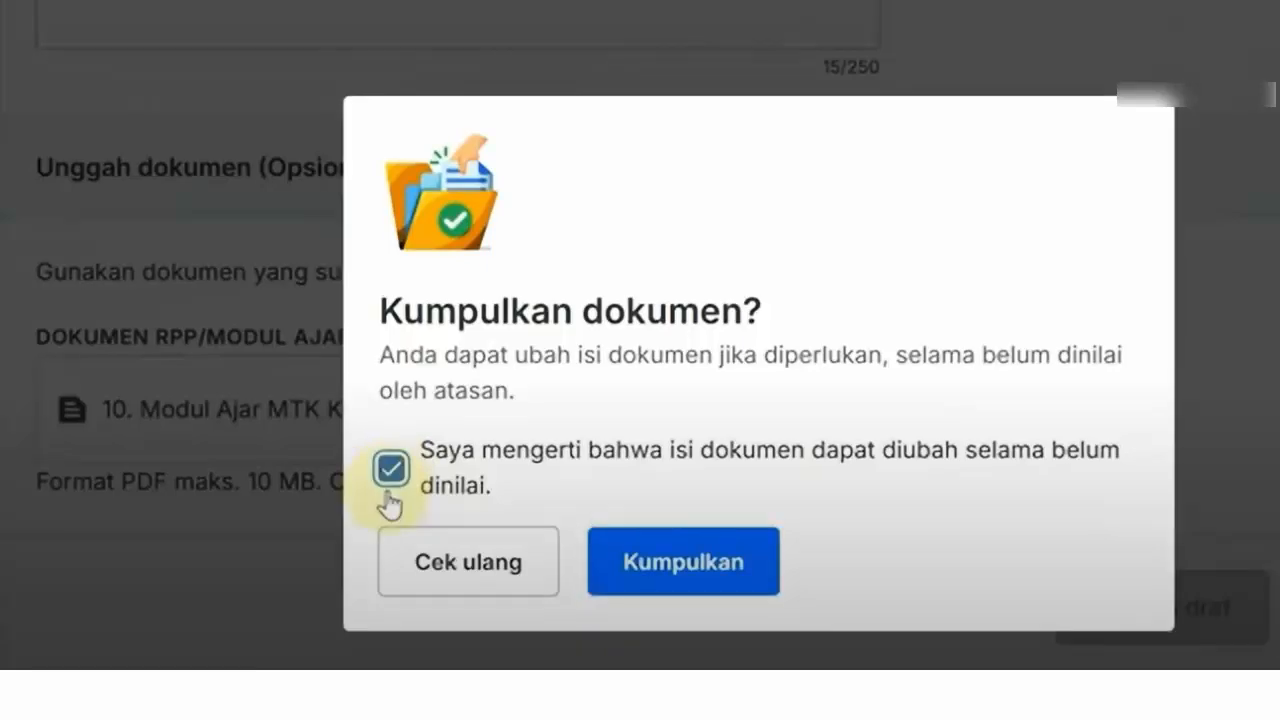